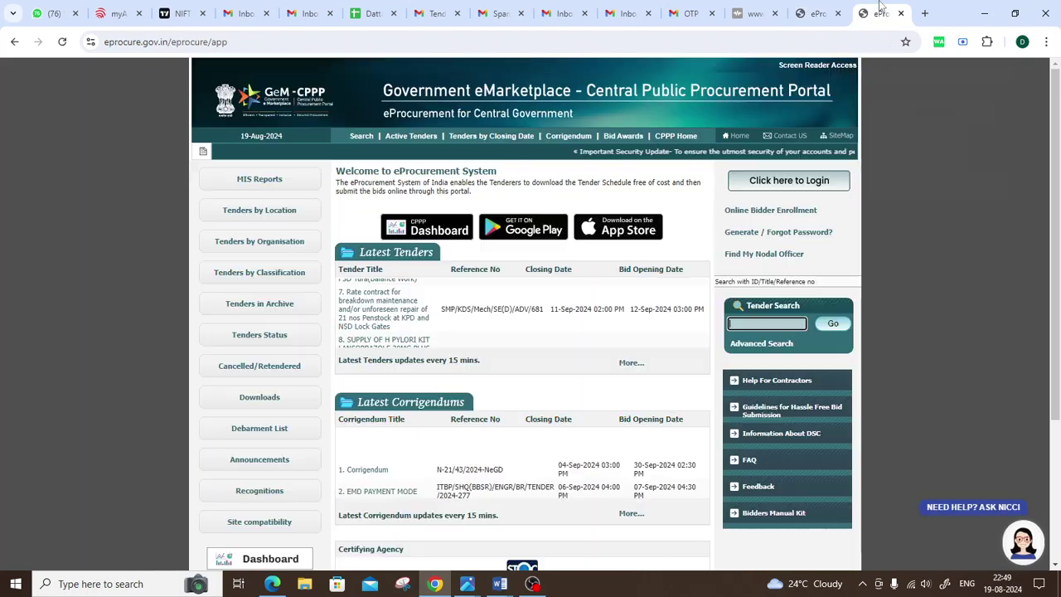
# Step: Glance at the central procurement portal, then open Online Bidder Enrollment on Tenders Maharashtra
pyautogui.click(880, 13)
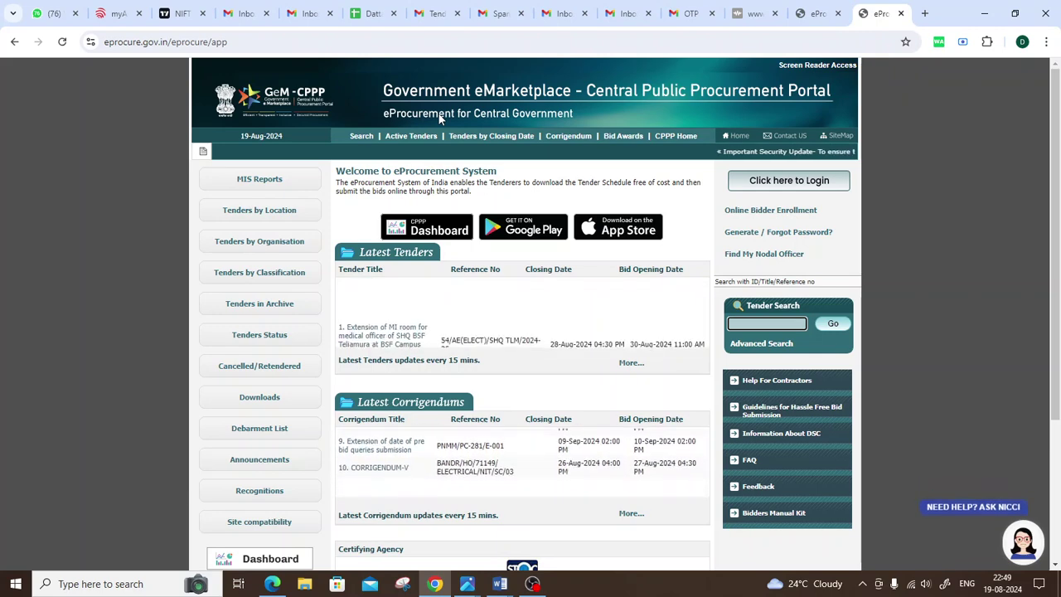
pyautogui.scroll(-3, 535, 291)
pyautogui.scroll(3, 537, 291)
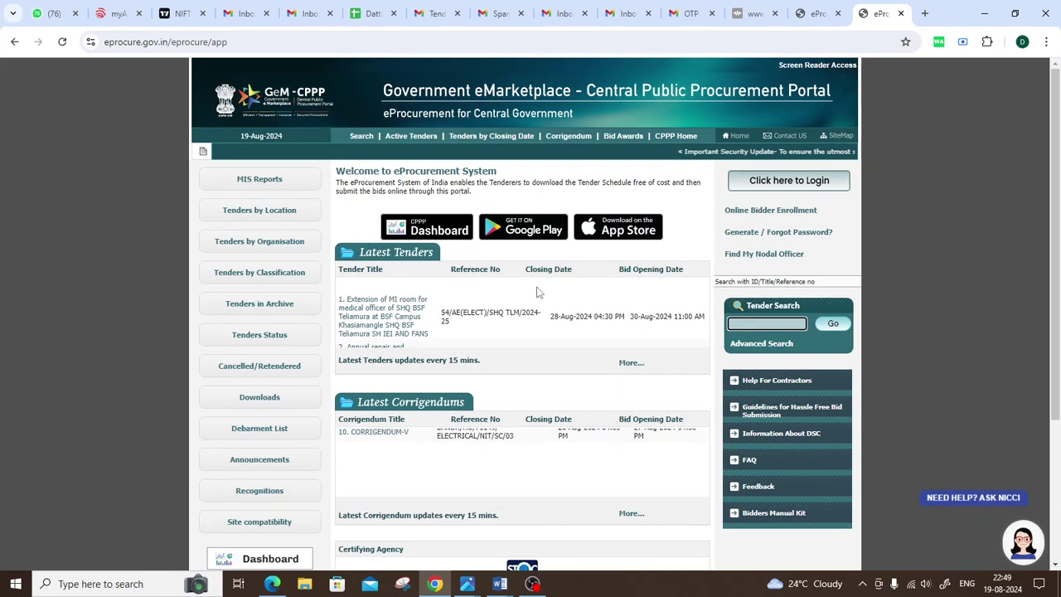
pyautogui.click(817, 14)
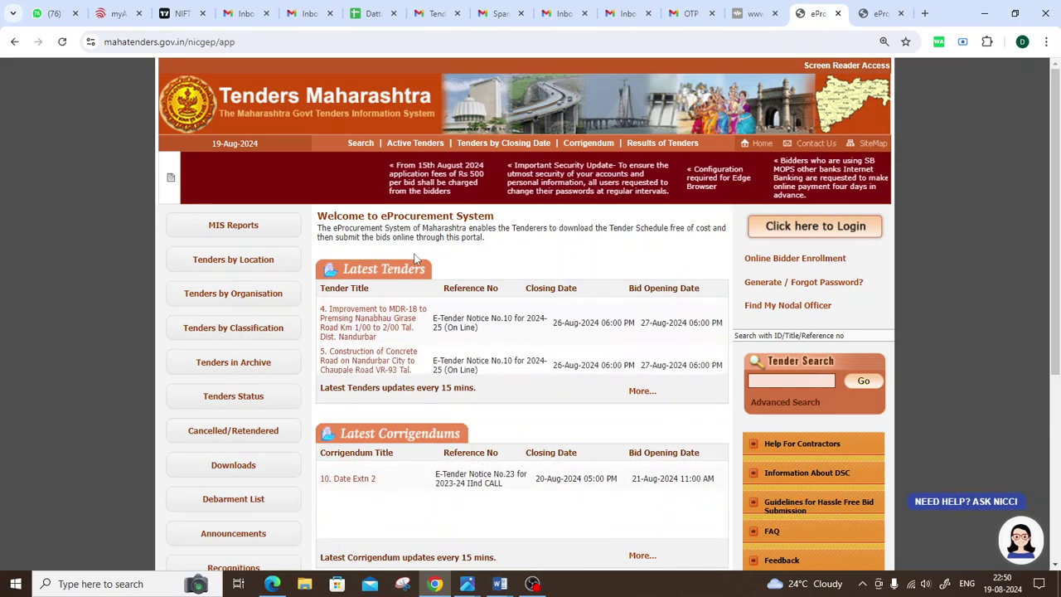
pyautogui.moveTo(736, 262); pyautogui.dragTo(858, 268)
pyautogui.click(827, 260)
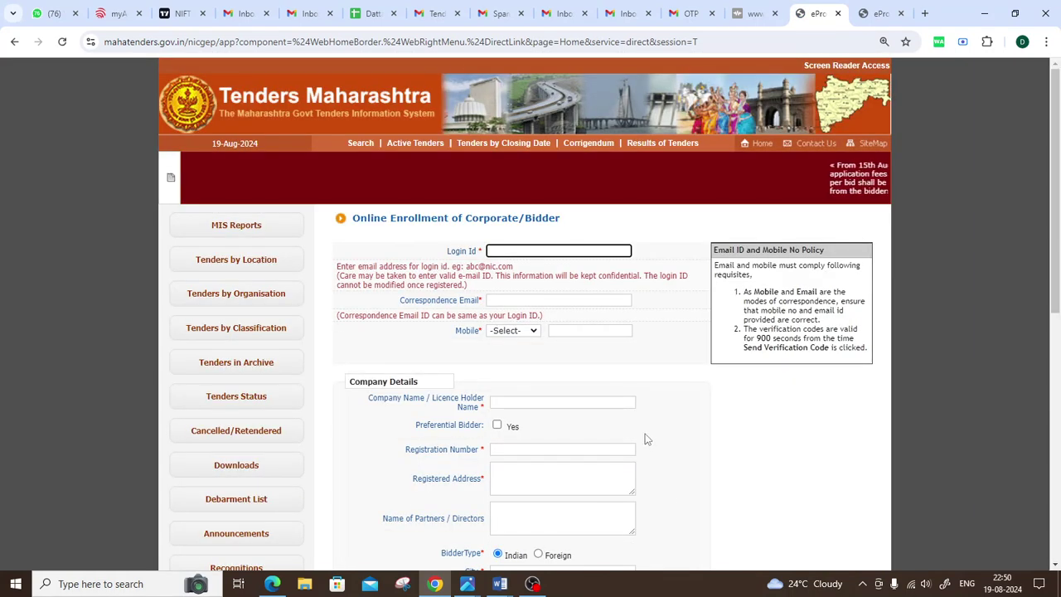
# Step: Locate the Login Id and Correspondence Email fields and put the cursor in Login Id
pyautogui.scroll(-6, 650, 425)
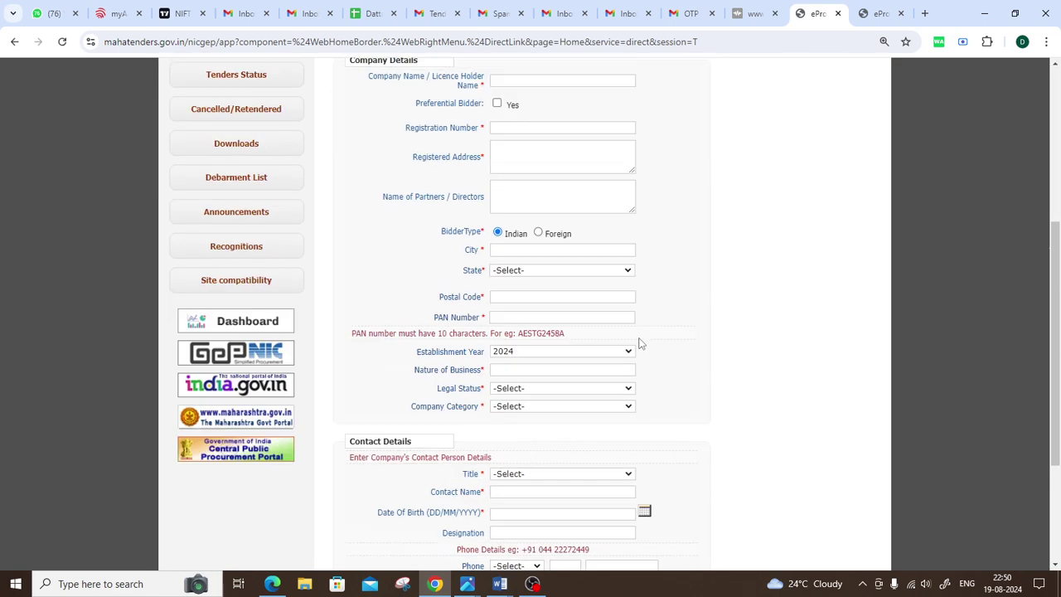
pyautogui.scroll(-1, 639, 343)
pyautogui.scroll(8, 639, 343)
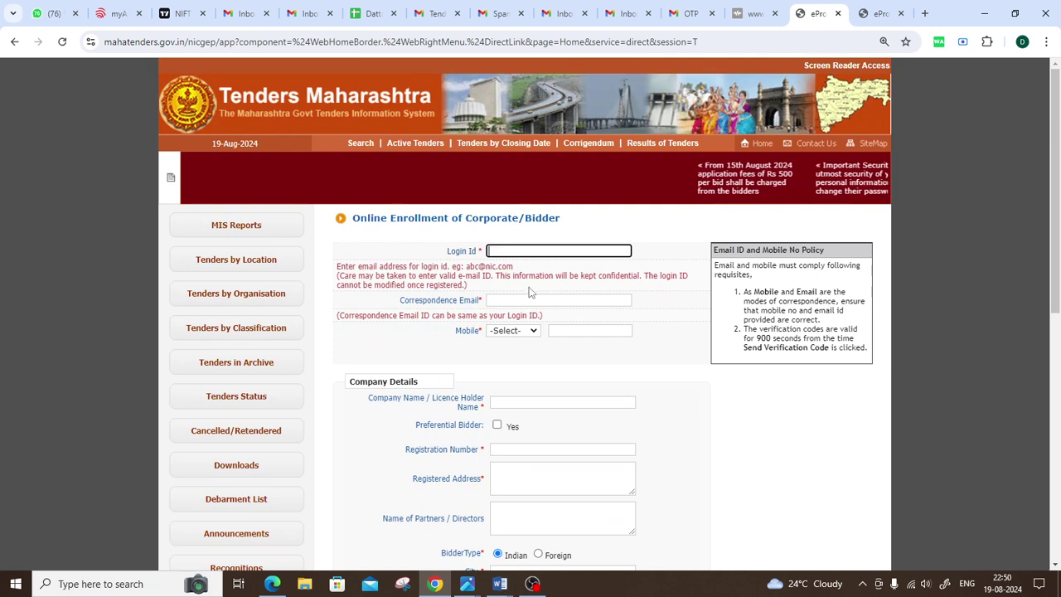
pyautogui.moveTo(445, 251); pyautogui.dragTo(479, 252)
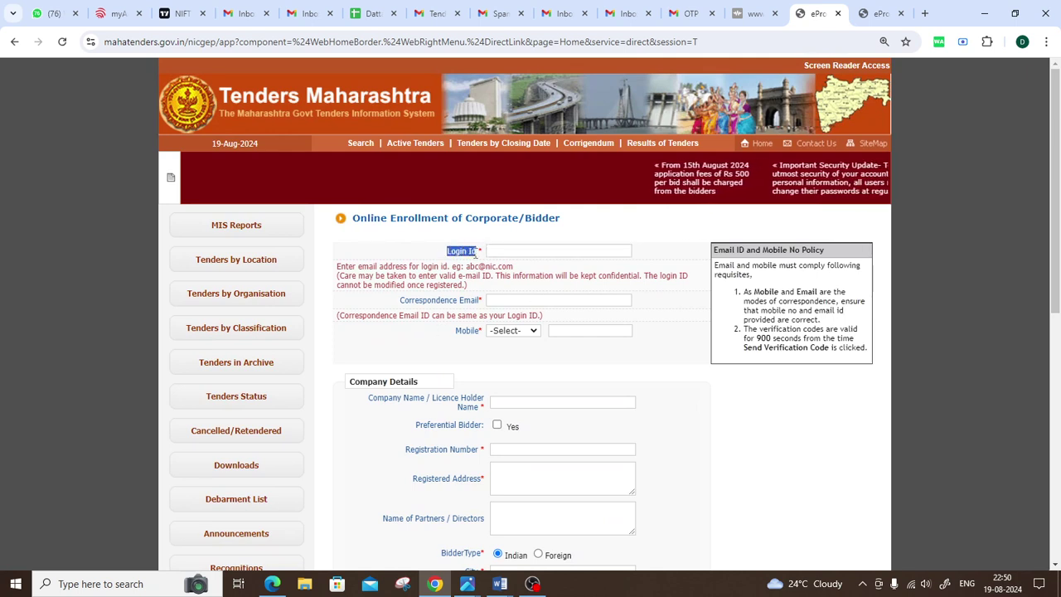
pyautogui.click(529, 255)
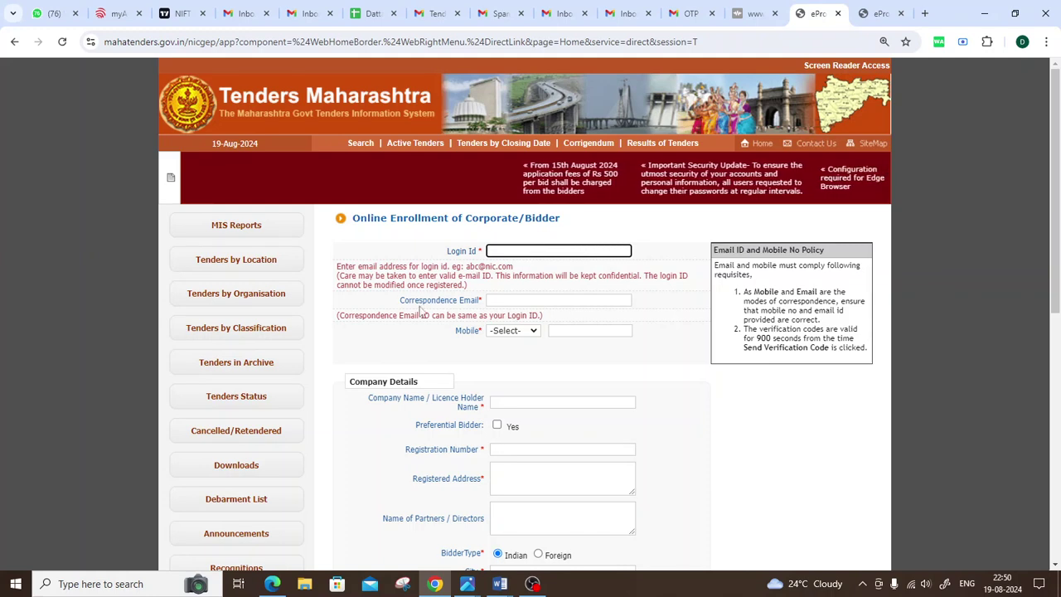
pyautogui.moveTo(389, 301); pyautogui.dragTo(465, 304)
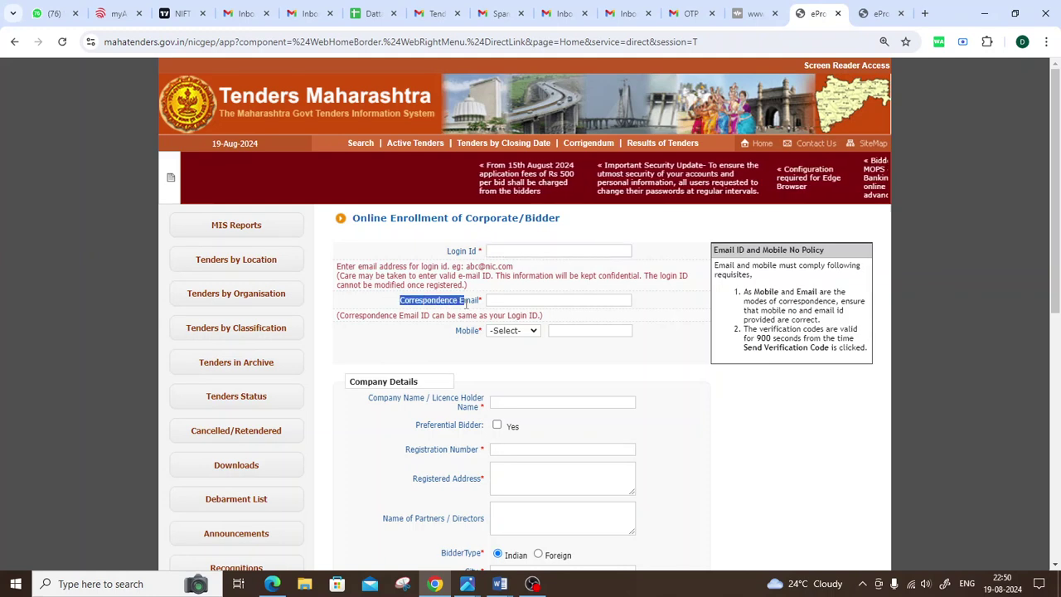
pyautogui.click(512, 298)
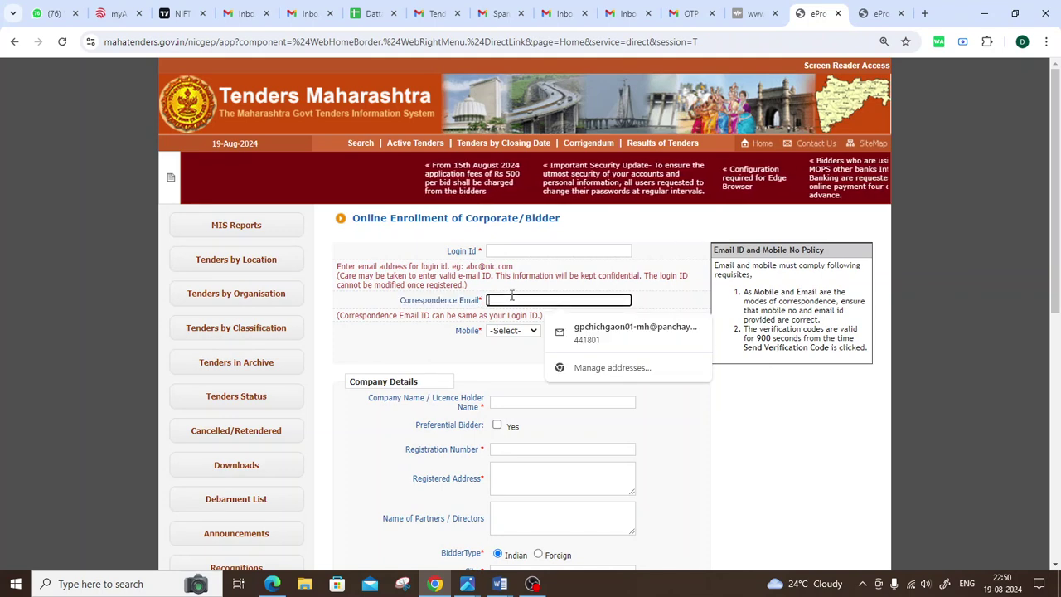
pyautogui.click(513, 252)
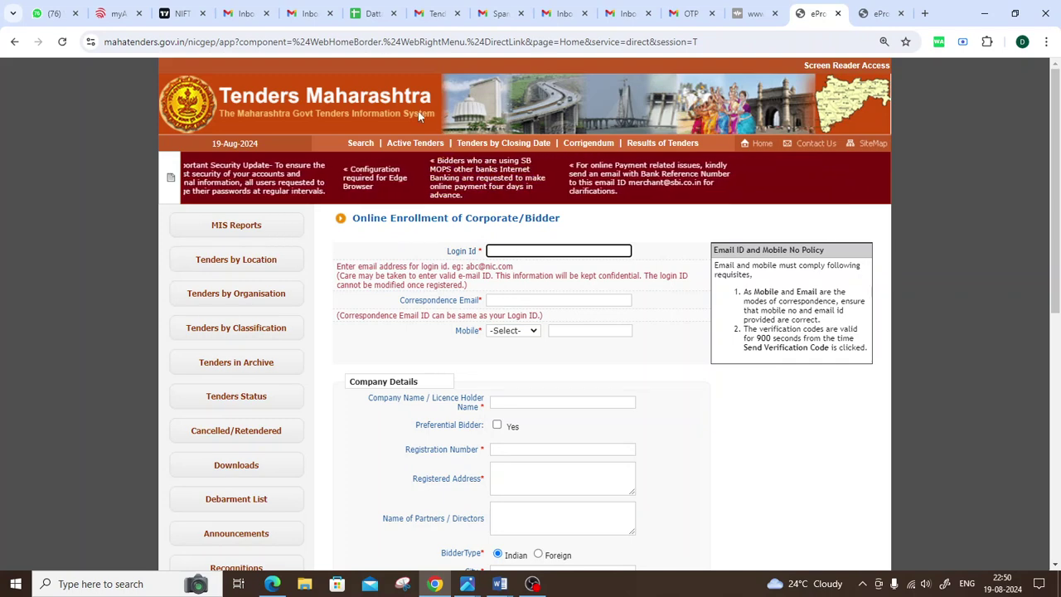
# Step: Paste the bidder's e-mail from the spreadsheet into Login Id and Correspondence Email
pyautogui.click(371, 15)
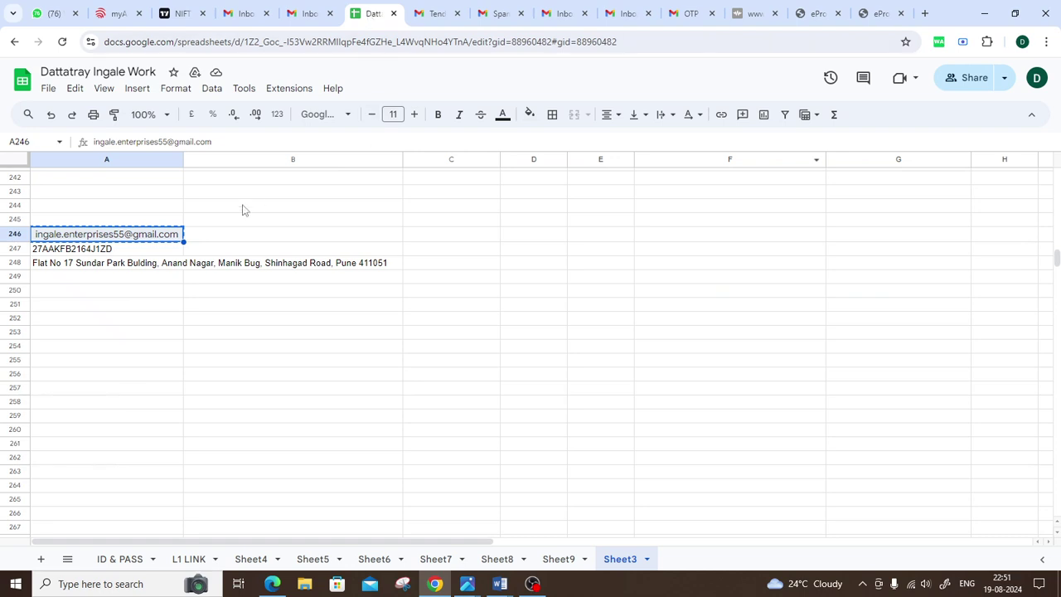
pyautogui.moveTo(121, 242)
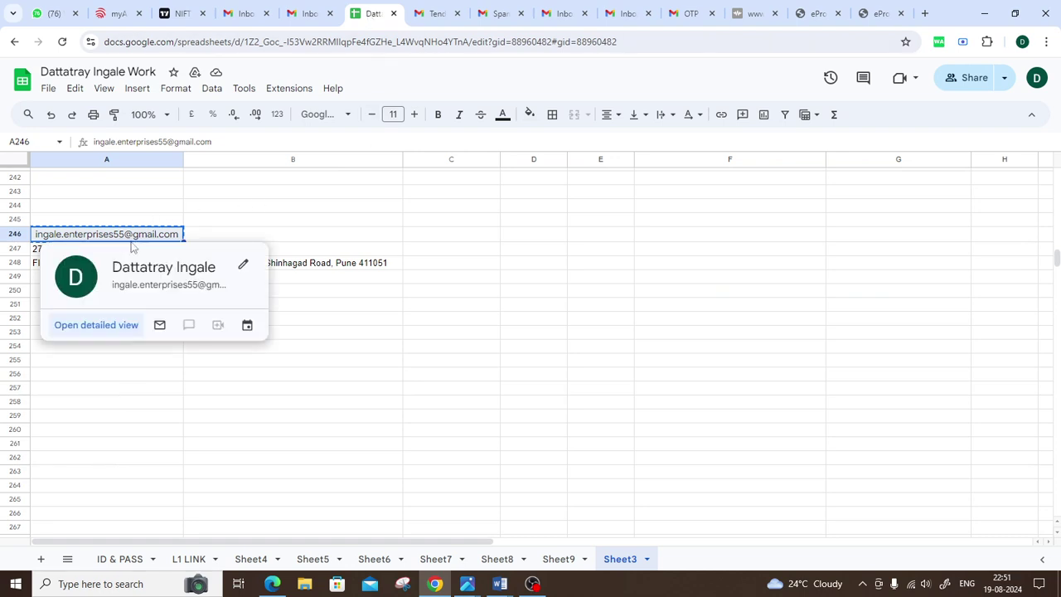
pyautogui.click(880, 13)
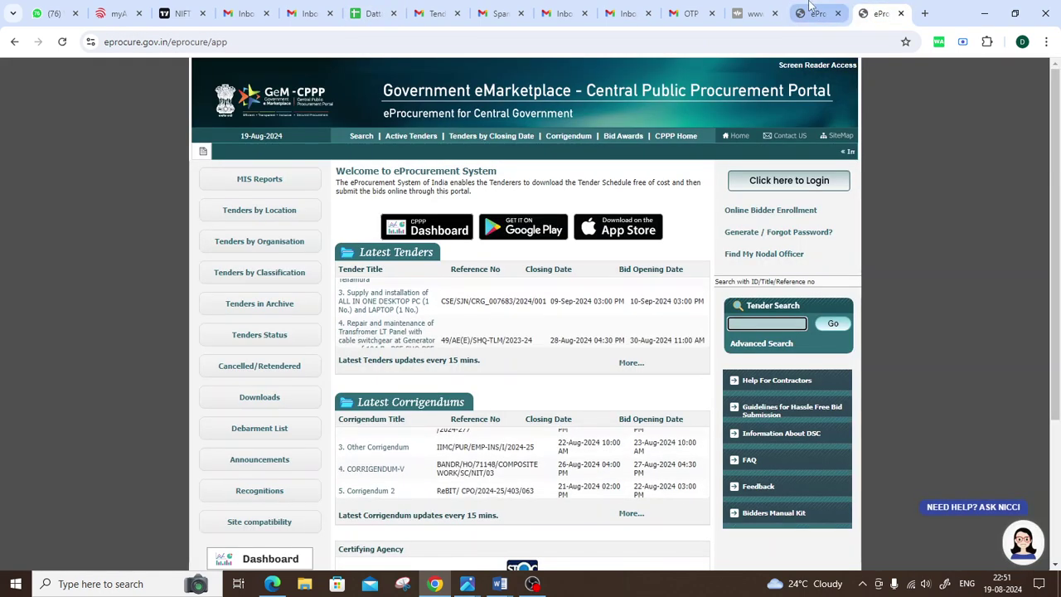
pyautogui.click(816, 13)
pyautogui.hotkey('ctrl', 'v')
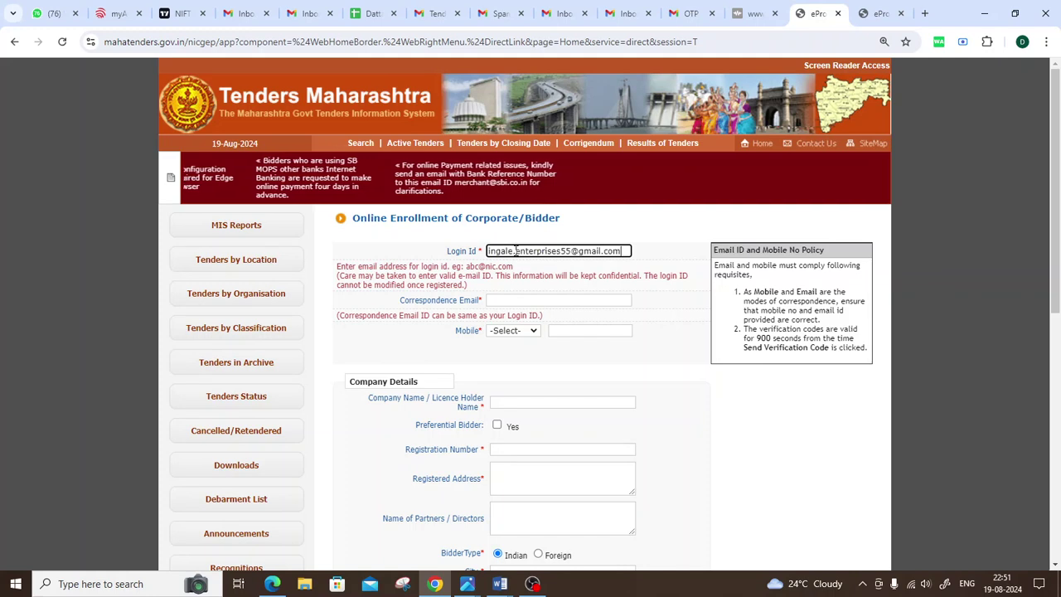
pyautogui.click(525, 299)
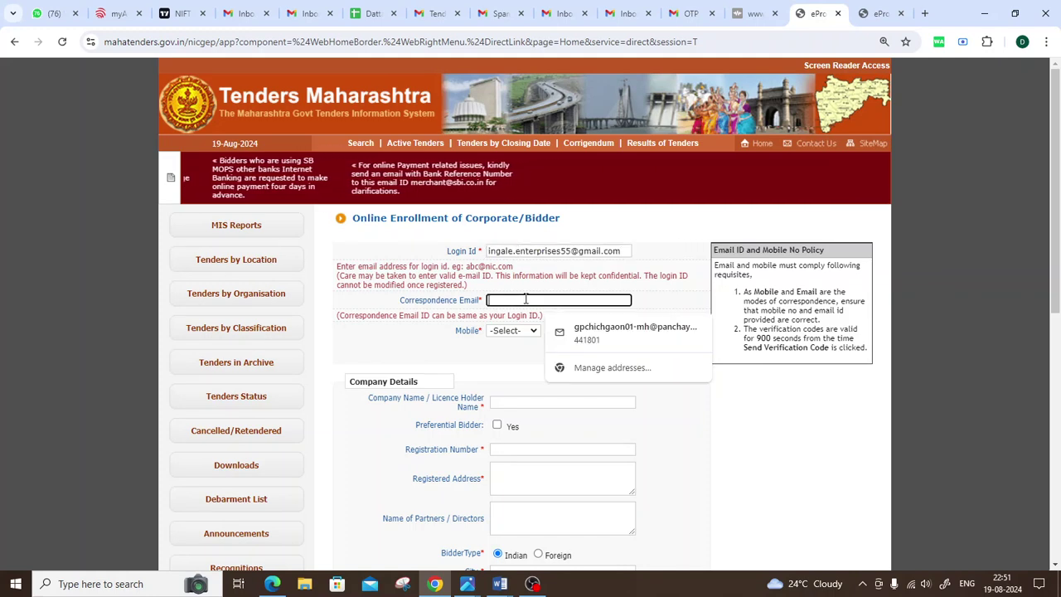
pyautogui.hotkey('ctrl', 'v')
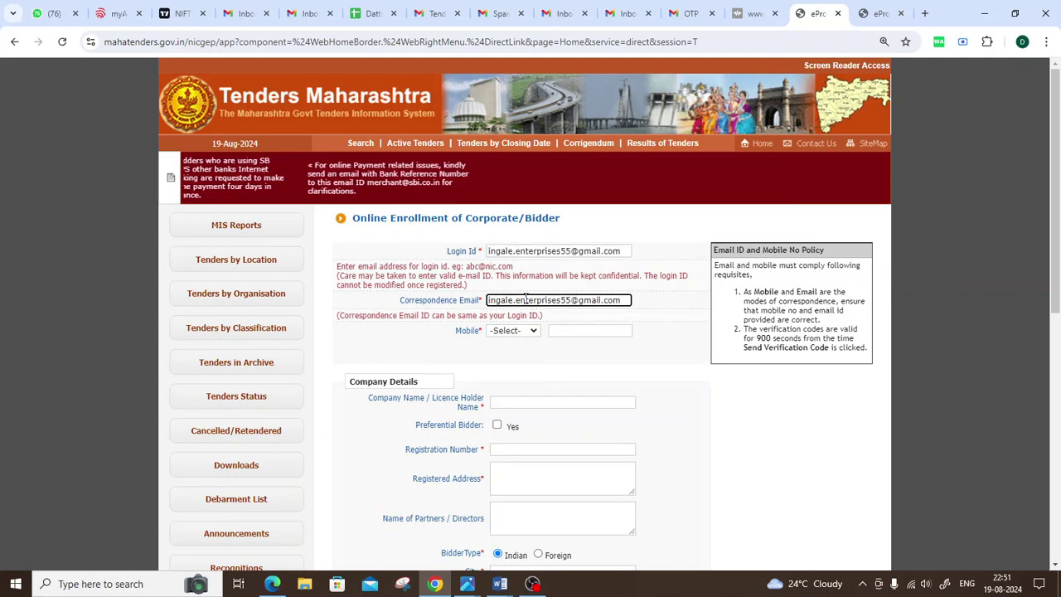
# Step: Set the mobile country code to IND (91)
pyautogui.scroll(-1, 660, 346)
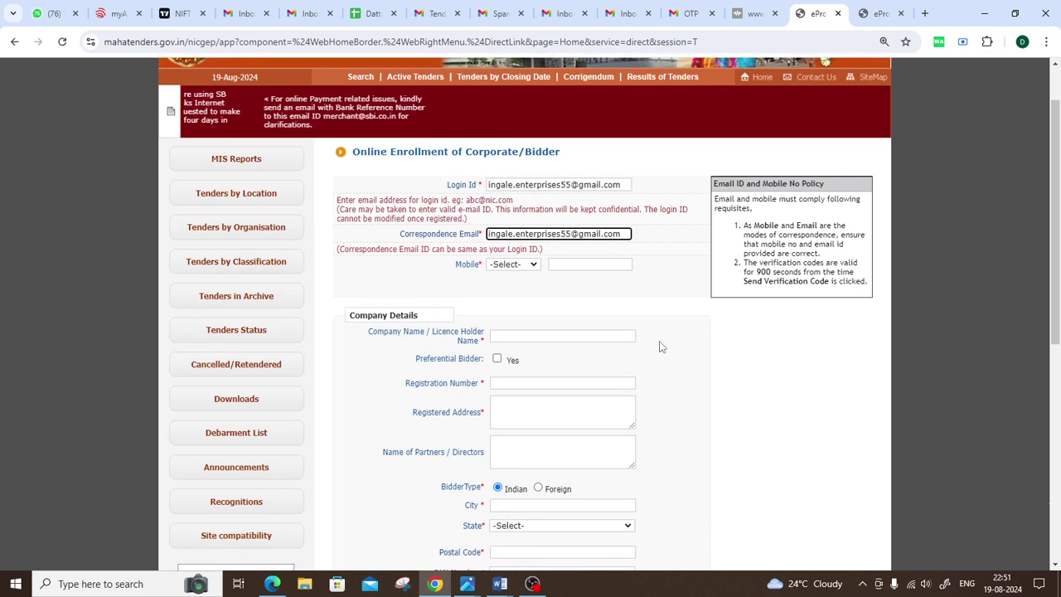
pyautogui.click(520, 263)
pyautogui.scroll(-2, 507, 396)
pyautogui.scroll(-12, 507, 396)
pyautogui.scroll(-8, 507, 396)
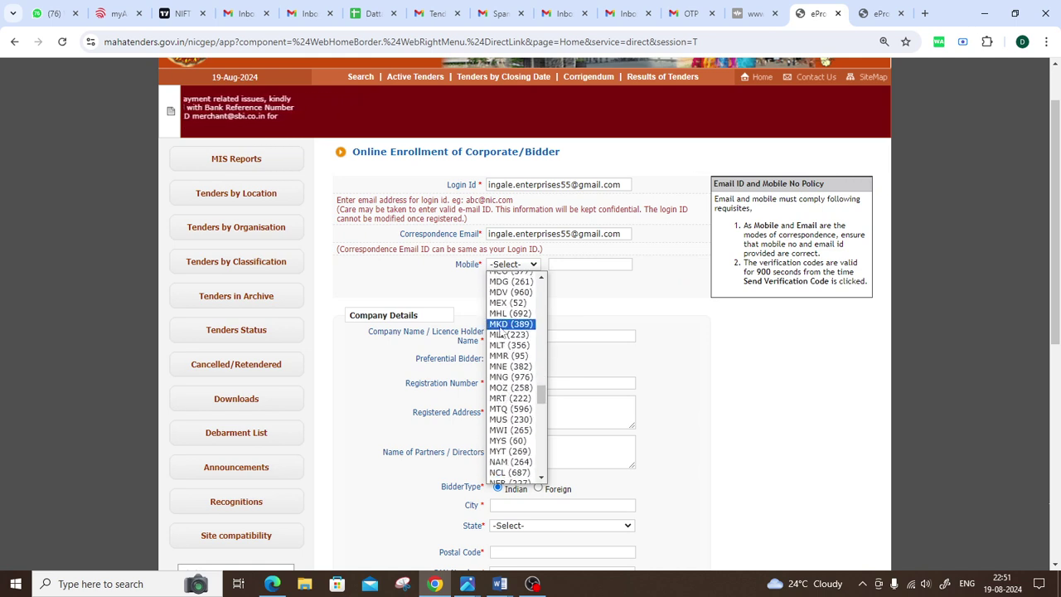
pyautogui.press('i')
pyautogui.press('Down')
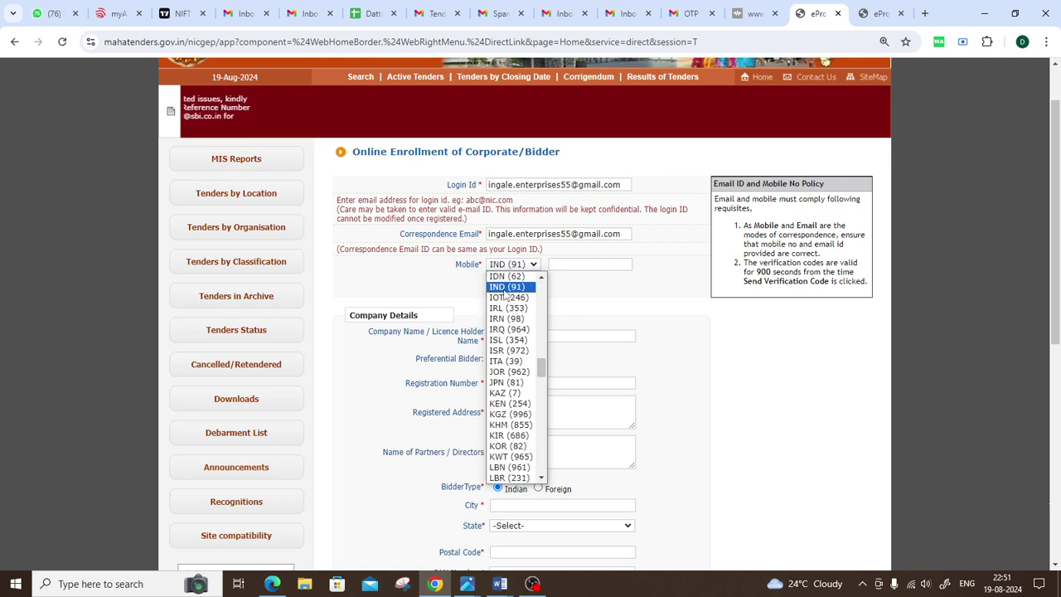
pyautogui.press('Return')
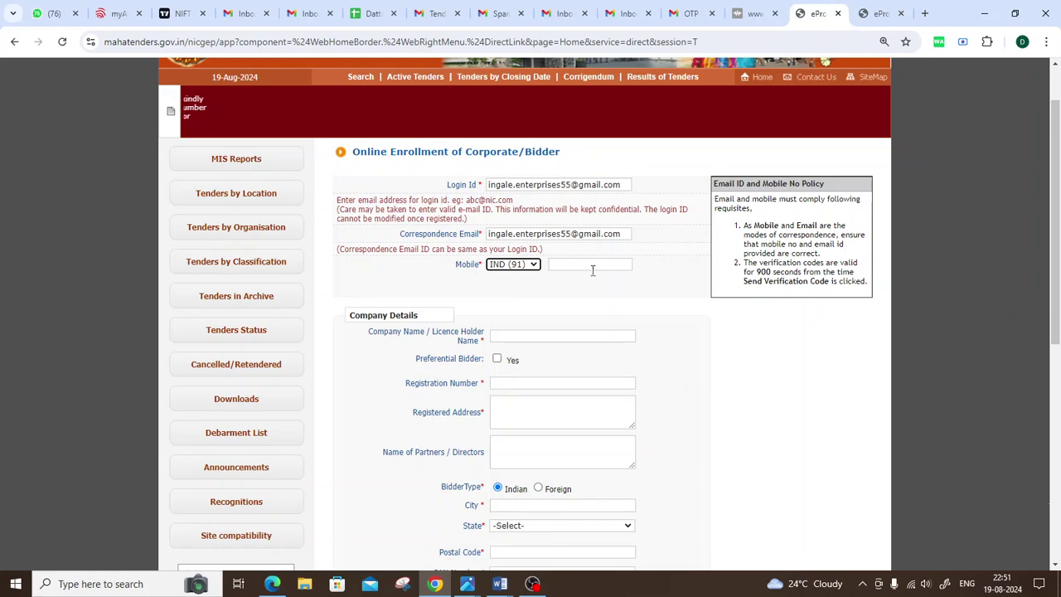
# Step: Enter the bidder's mobile number and check it
pyautogui.click(594, 263)
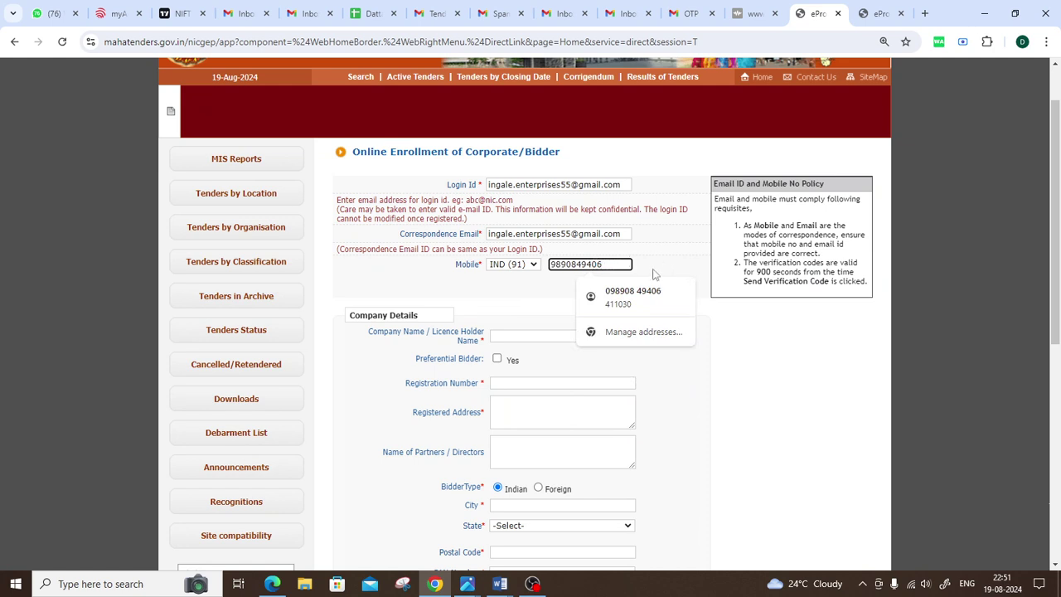
pyautogui.doubleClick(567, 265)
pyautogui.click(542, 292)
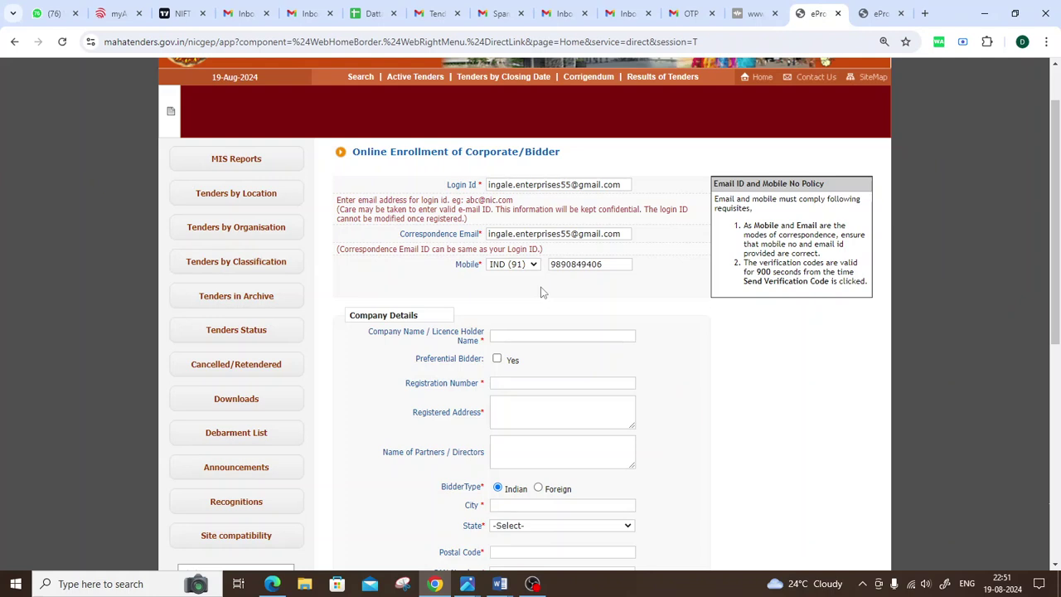
pyautogui.doubleClick(599, 267)
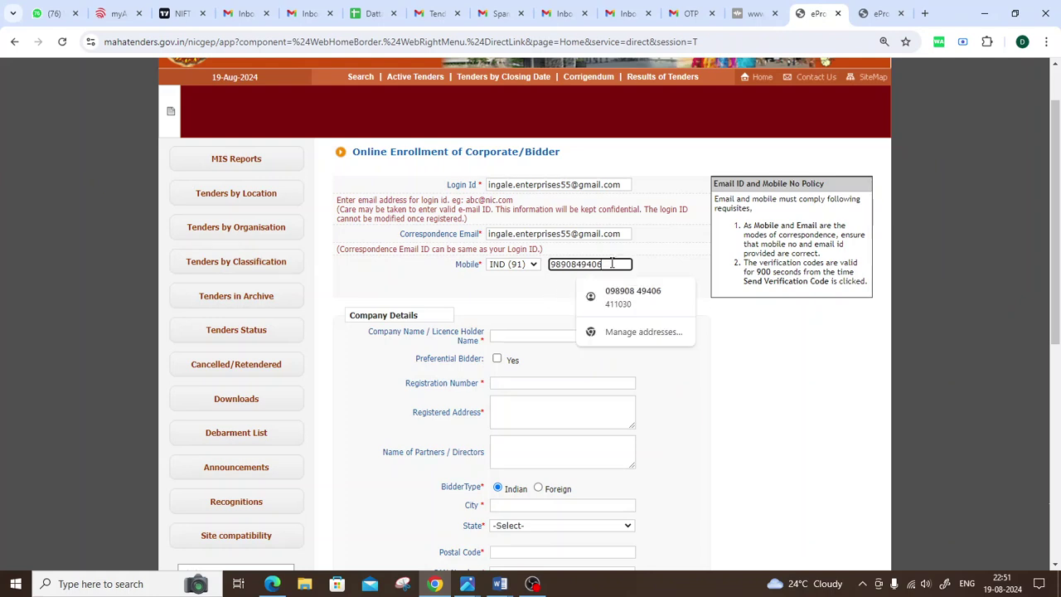
pyautogui.click(539, 296)
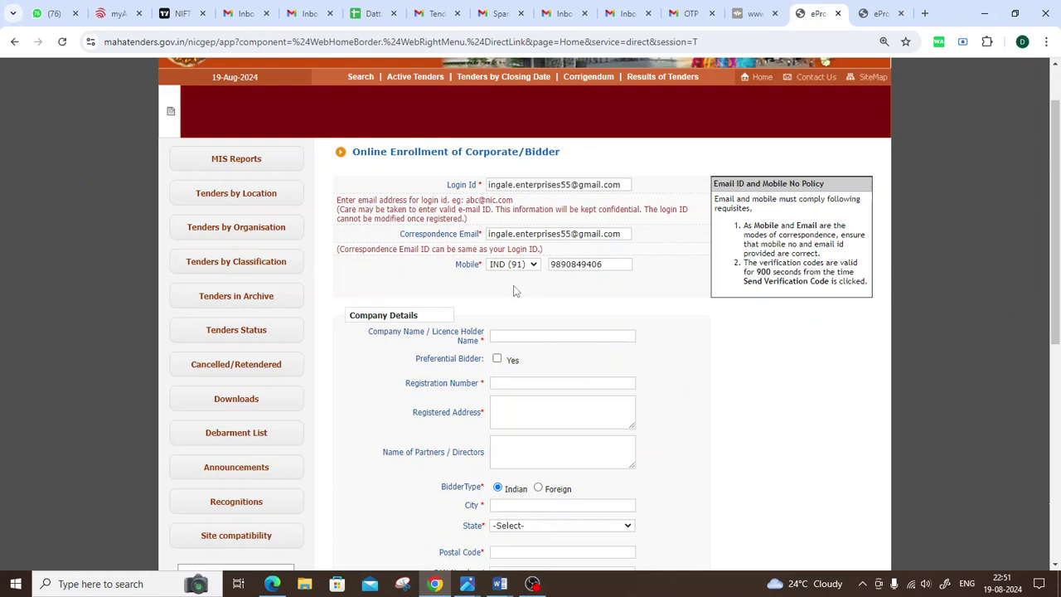
# Step: Type the bidder's company name into the Company Name / Licence Holder Name field
pyautogui.scroll(-1, 506, 290)
pyautogui.moveTo(350, 249); pyautogui.dragTo(436, 252)
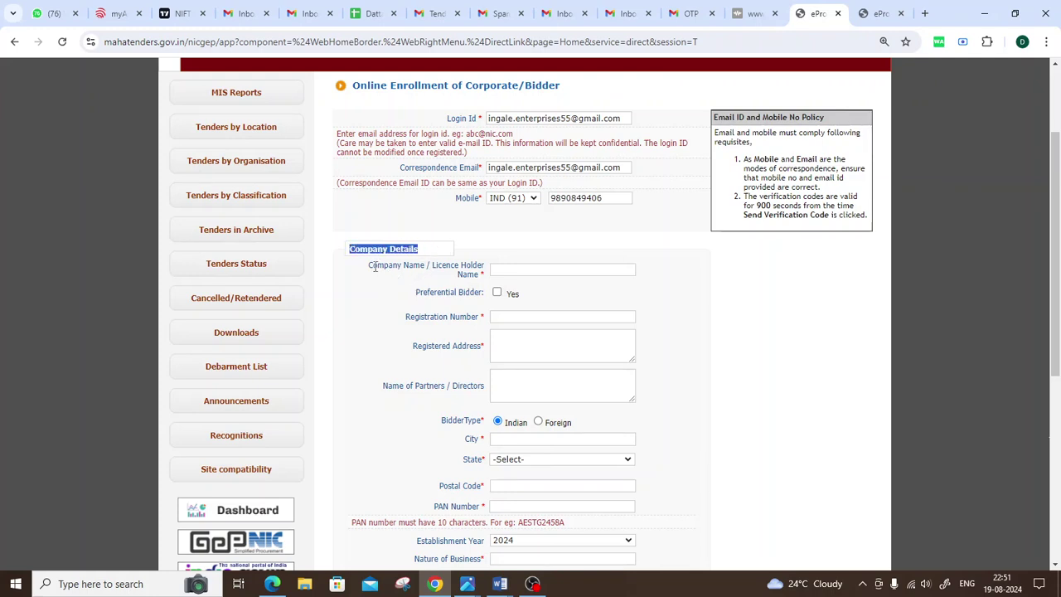
pyautogui.moveTo(370, 266); pyautogui.dragTo(424, 267)
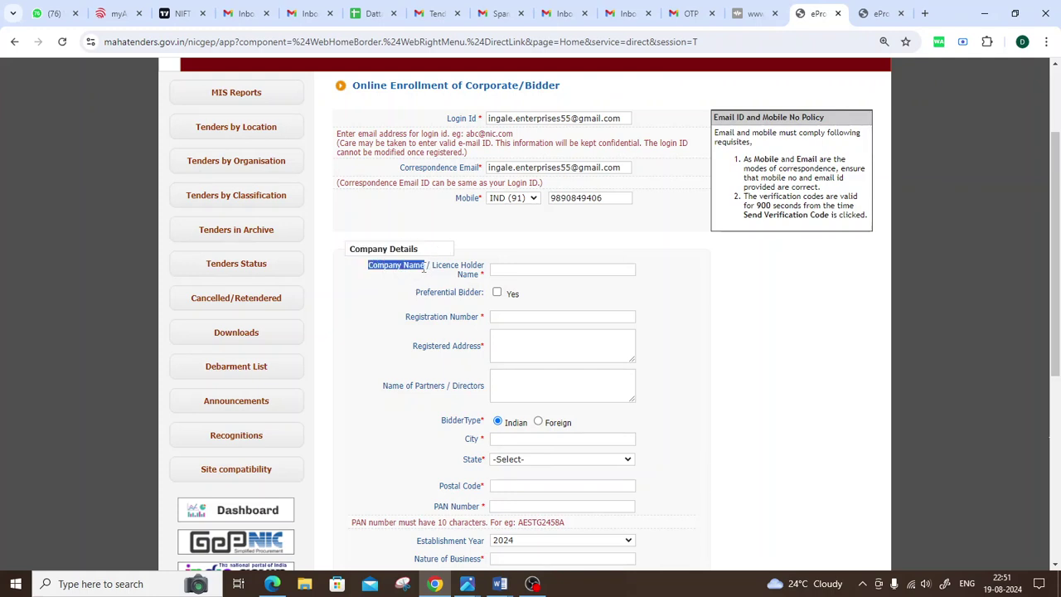
pyautogui.click(434, 263)
pyautogui.moveTo(364, 270); pyautogui.dragTo(482, 276)
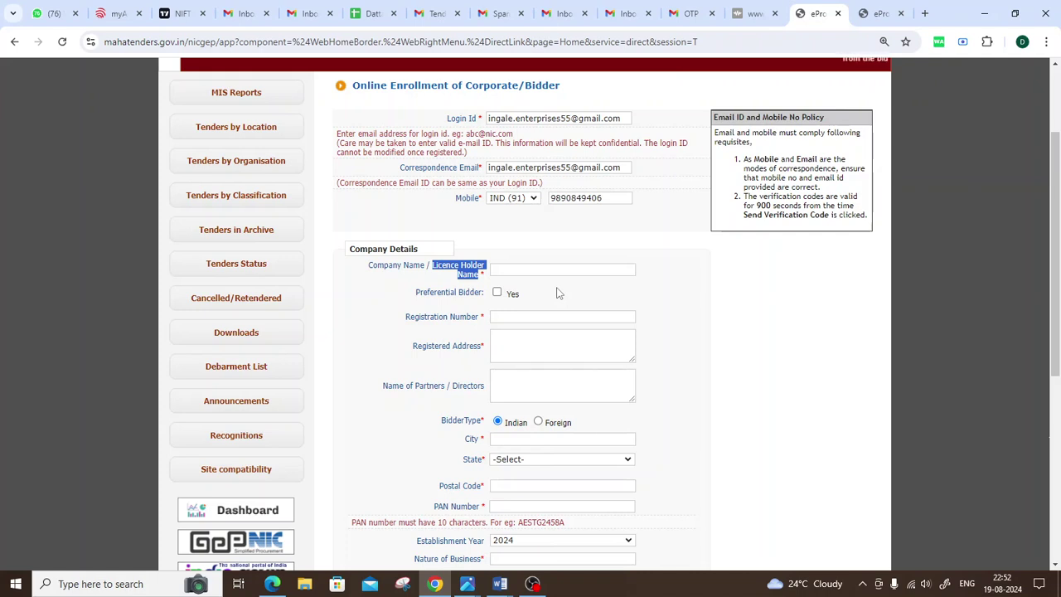
pyautogui.click(511, 274)
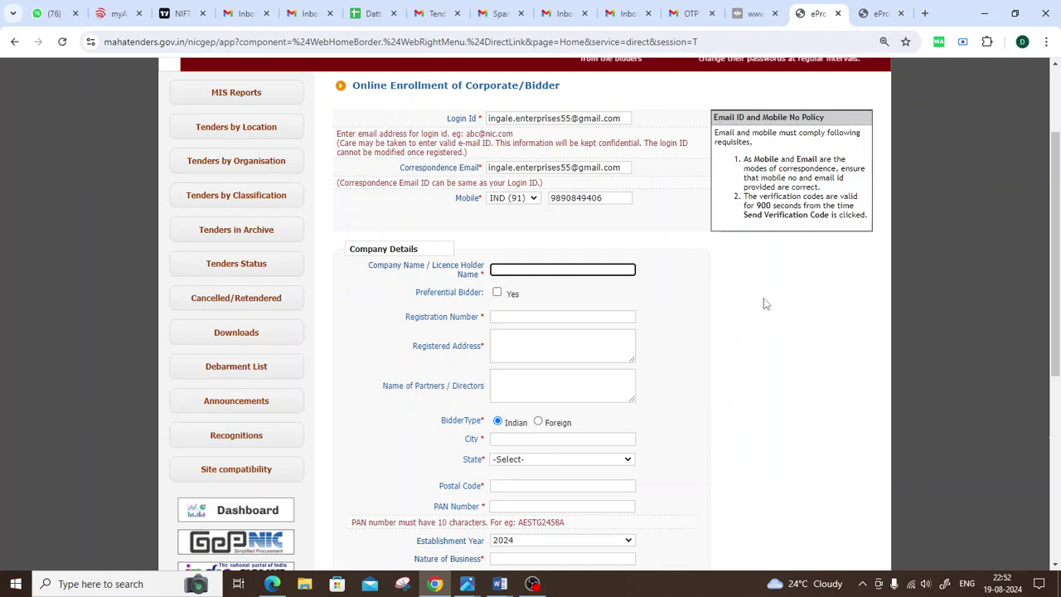
pyautogui.write('Ingale Ent')
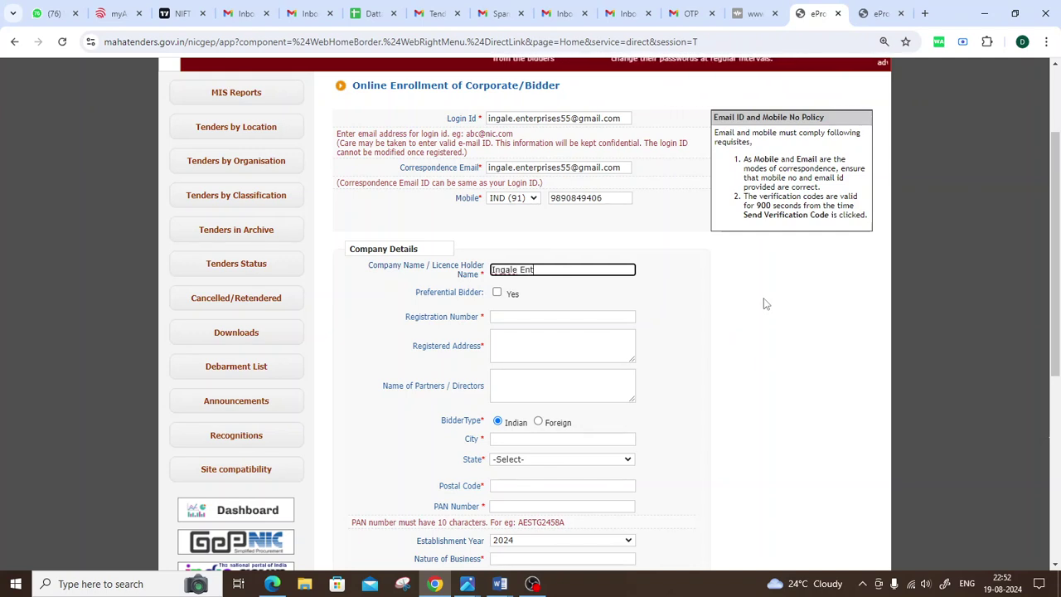
pyautogui.write('erprises')
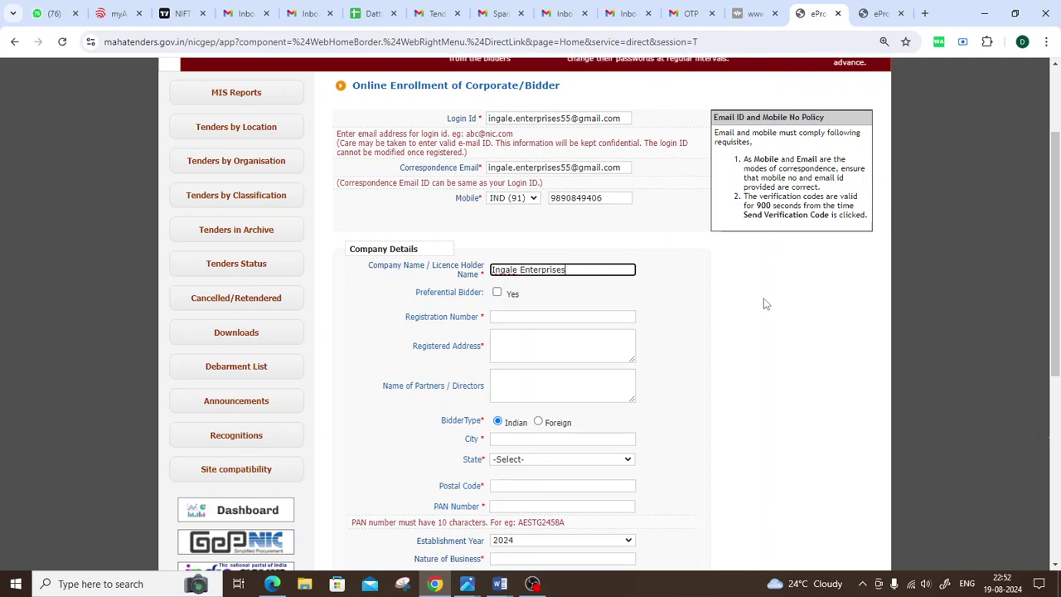
pyautogui.click(673, 305)
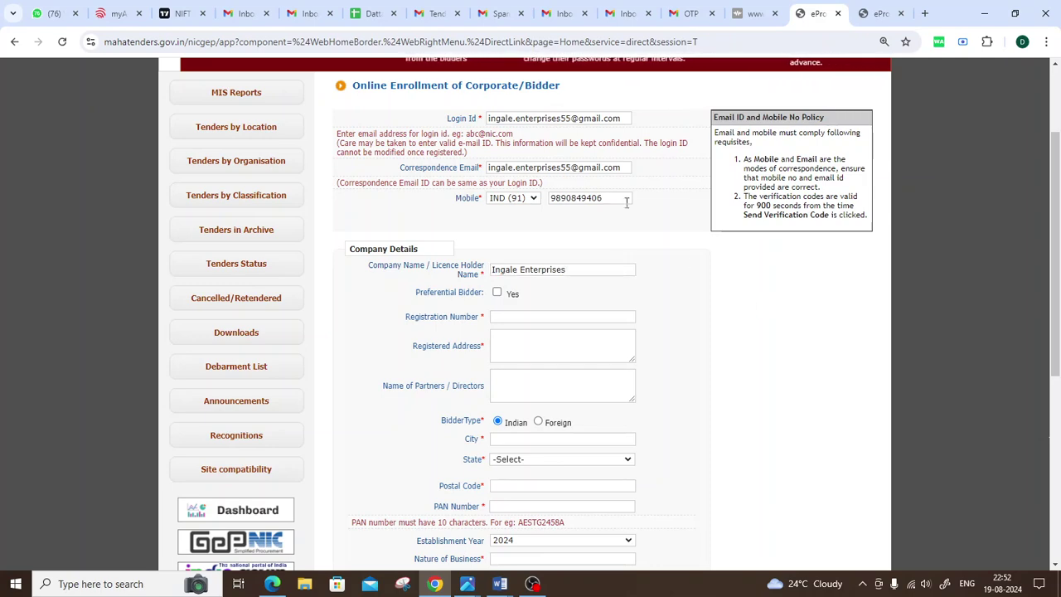
pyautogui.scroll(-1, 680, 327)
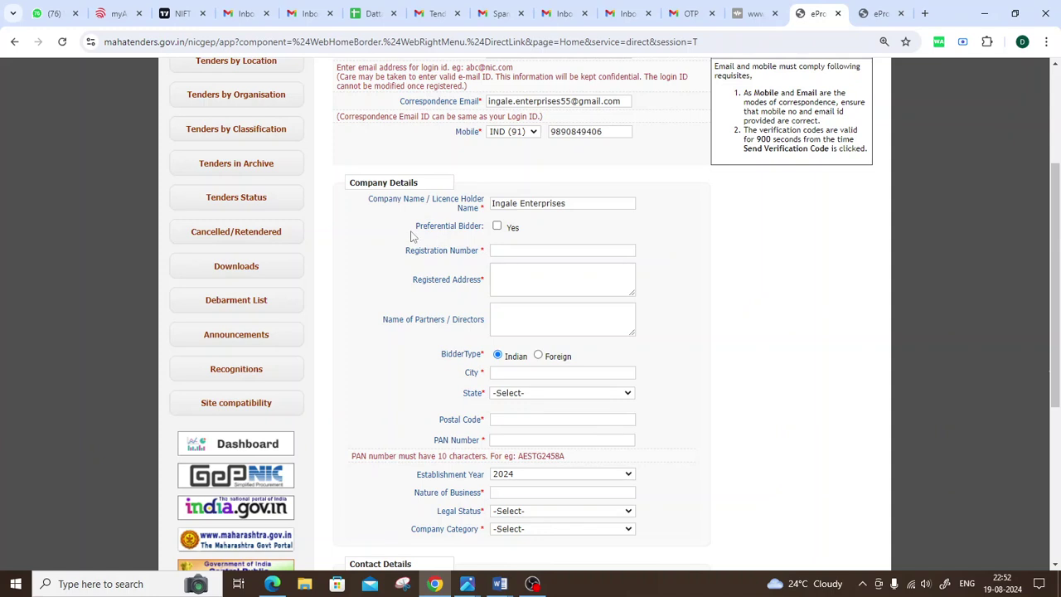
pyautogui.moveTo(422, 225); pyautogui.dragTo(487, 226)
pyautogui.click(497, 228)
pyautogui.click(522, 247)
pyautogui.click(520, 268)
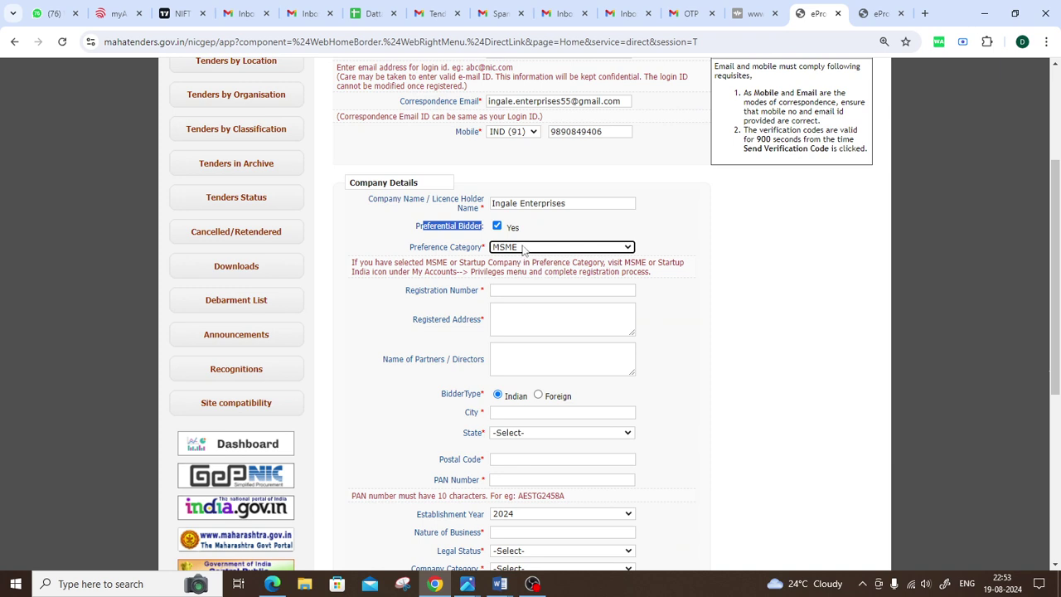
pyautogui.click(497, 227)
pyautogui.click(437, 235)
pyautogui.moveTo(415, 228); pyautogui.dragTo(540, 229)
pyautogui.click(605, 233)
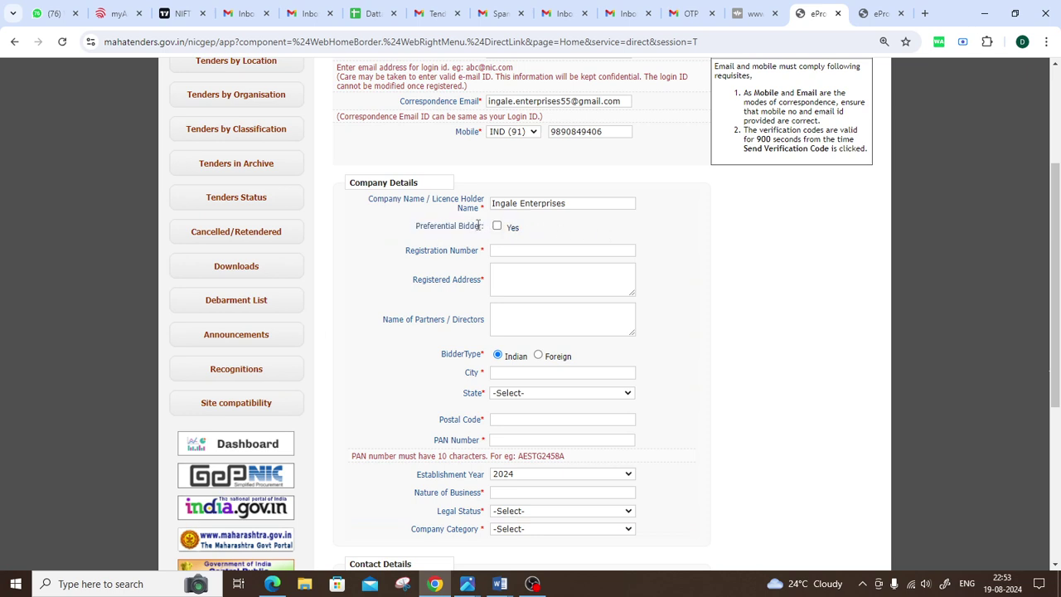
pyautogui.moveTo(475, 226); pyautogui.dragTo(491, 234)
pyautogui.click(537, 229)
pyautogui.scroll(-1, 537, 253)
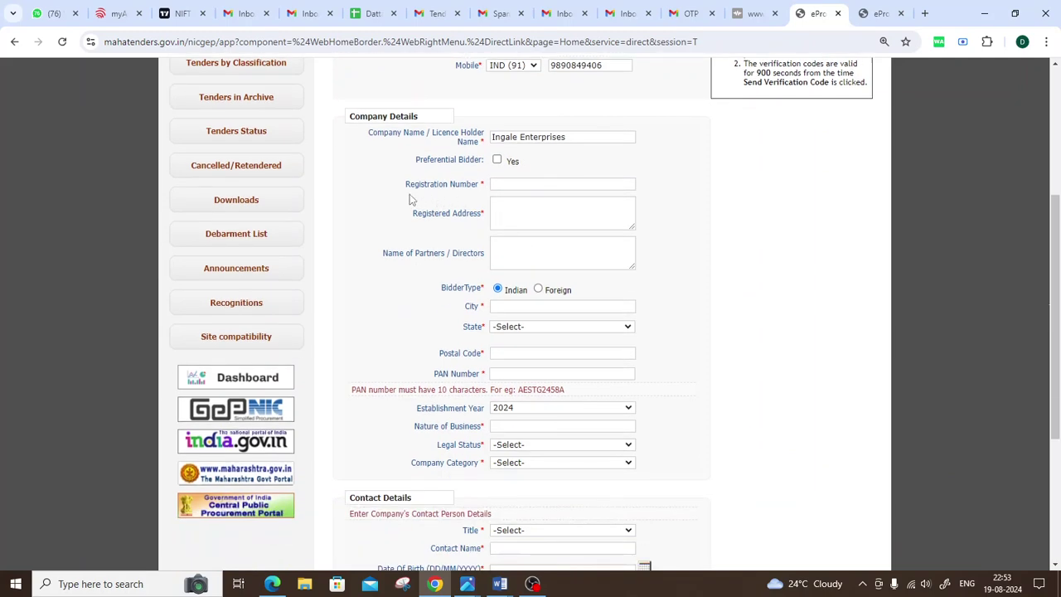
pyautogui.moveTo(399, 186); pyautogui.dragTo(479, 186)
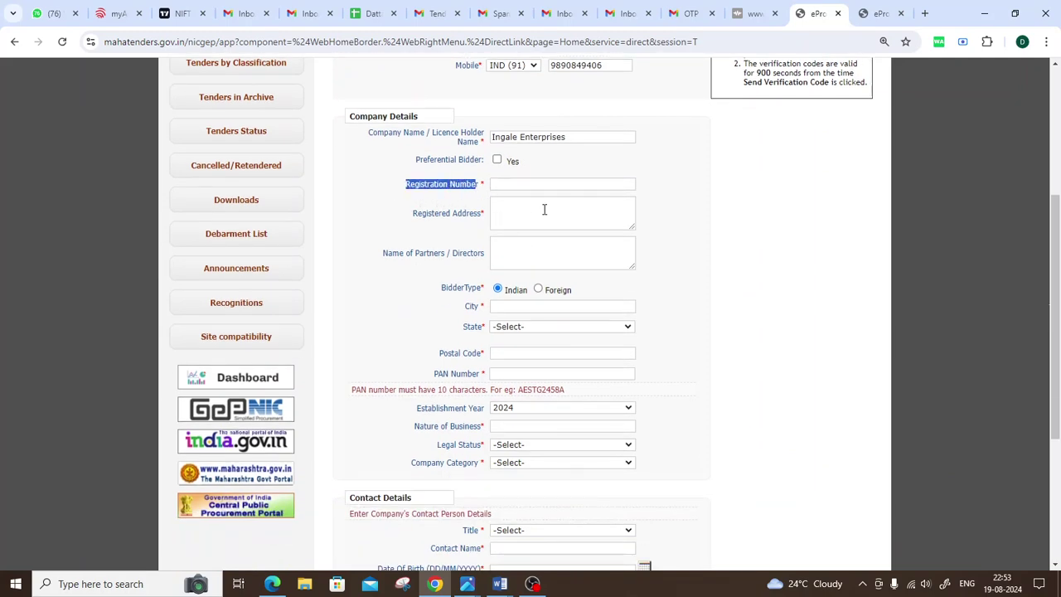
pyautogui.scroll(1, 737, 232)
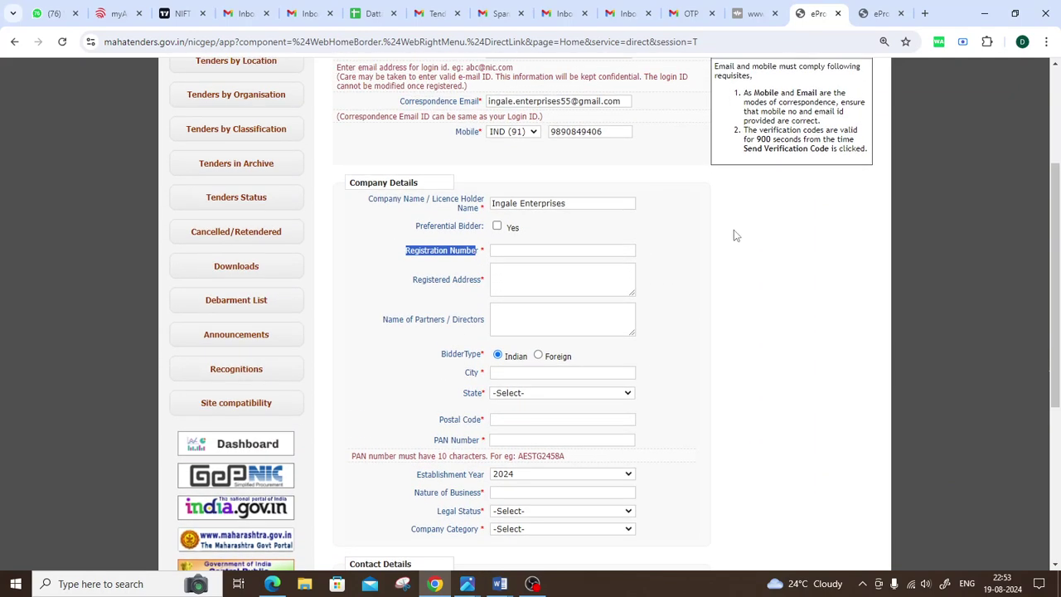
pyautogui.click(684, 260)
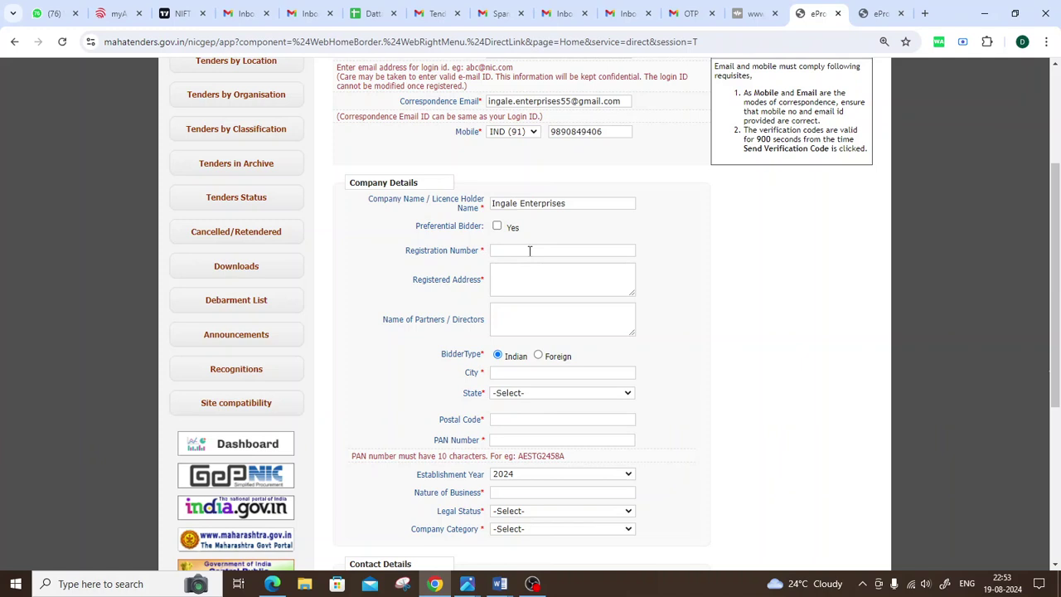
pyautogui.click(530, 250)
# Step: Copy the registration number from cell A247 into the form's Registration Number field
pyautogui.click(369, 13)
pyautogui.click(166, 253)
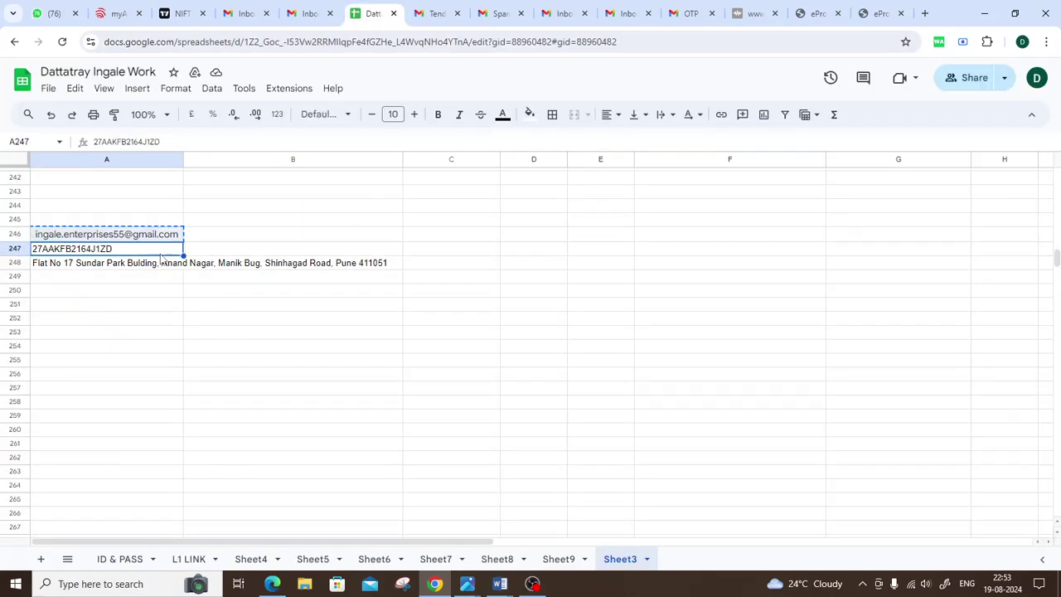
pyautogui.click(817, 13)
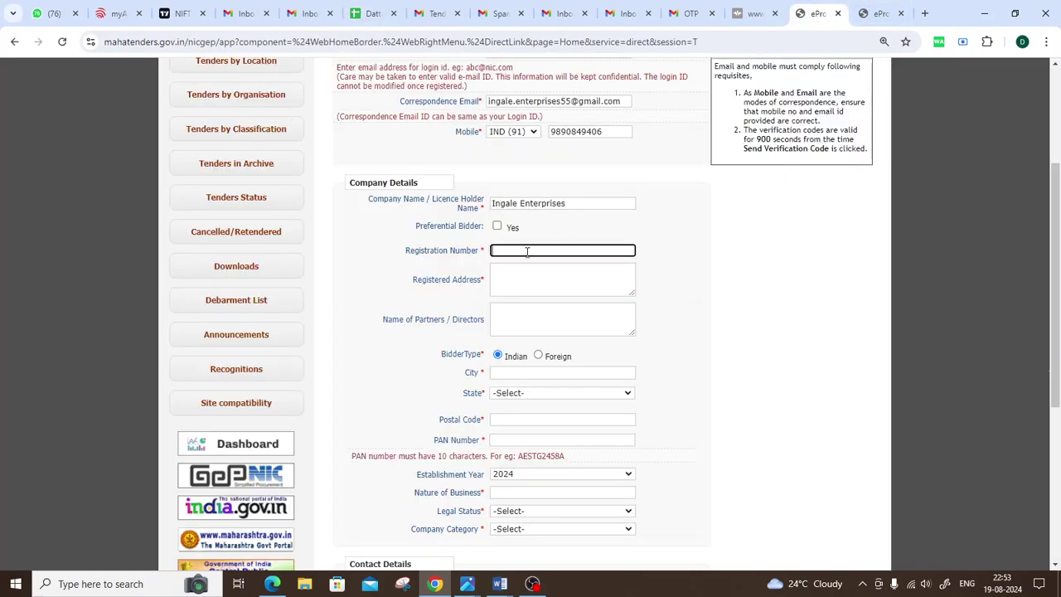
pyautogui.click(529, 280)
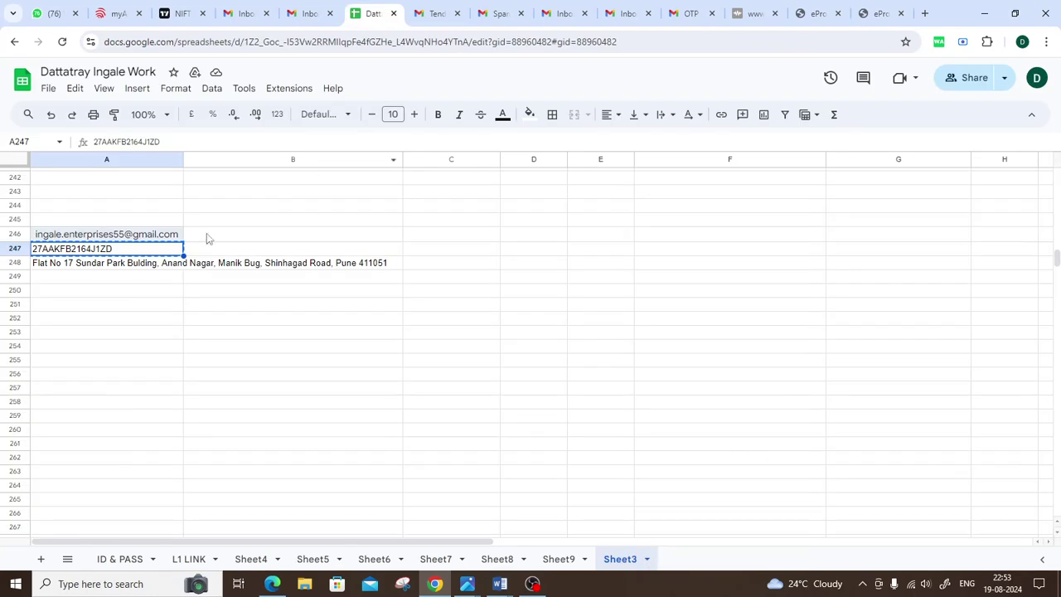
# Step: Copy the company address from spreadsheet cell A248
pyautogui.click(372, 14)
pyautogui.click(133, 267)
pyautogui.hotkey('ctrl', 'c')
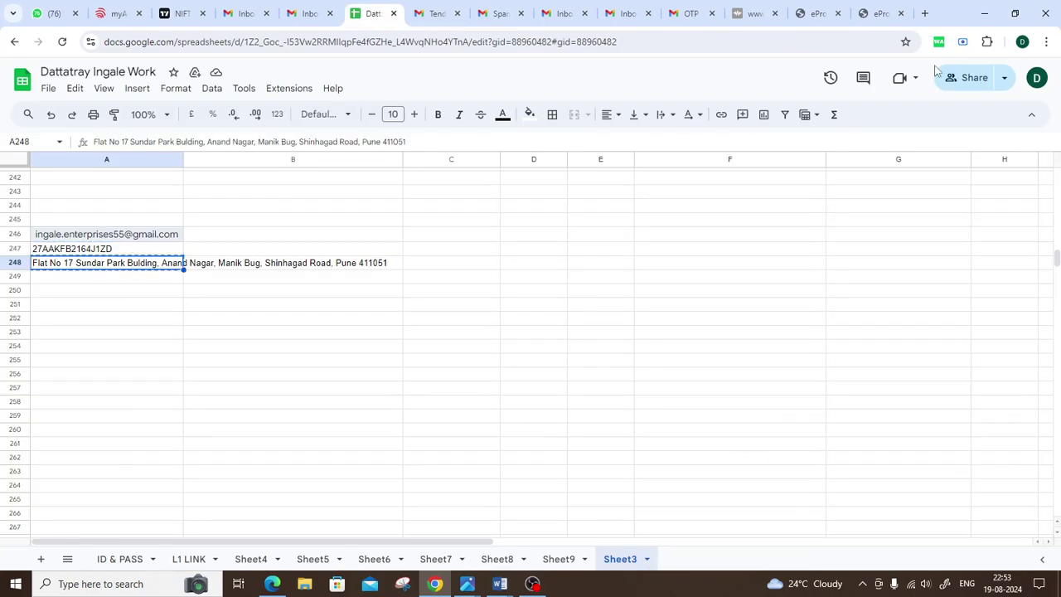
pyautogui.click(816, 13)
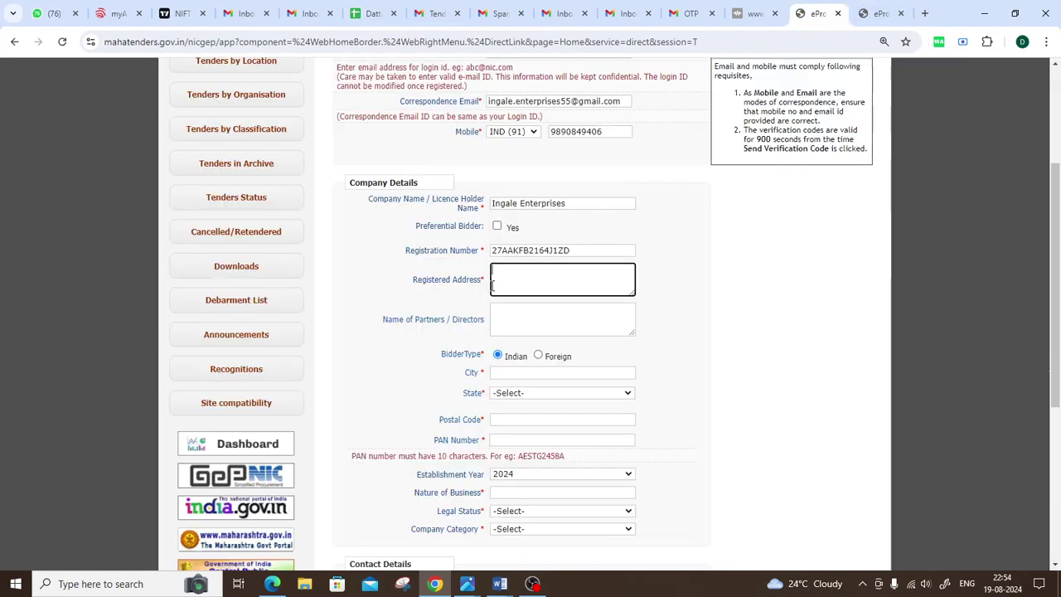
# Step: Paste the company address into the Registered Address field
pyautogui.hotkey('ctrl', 'v')
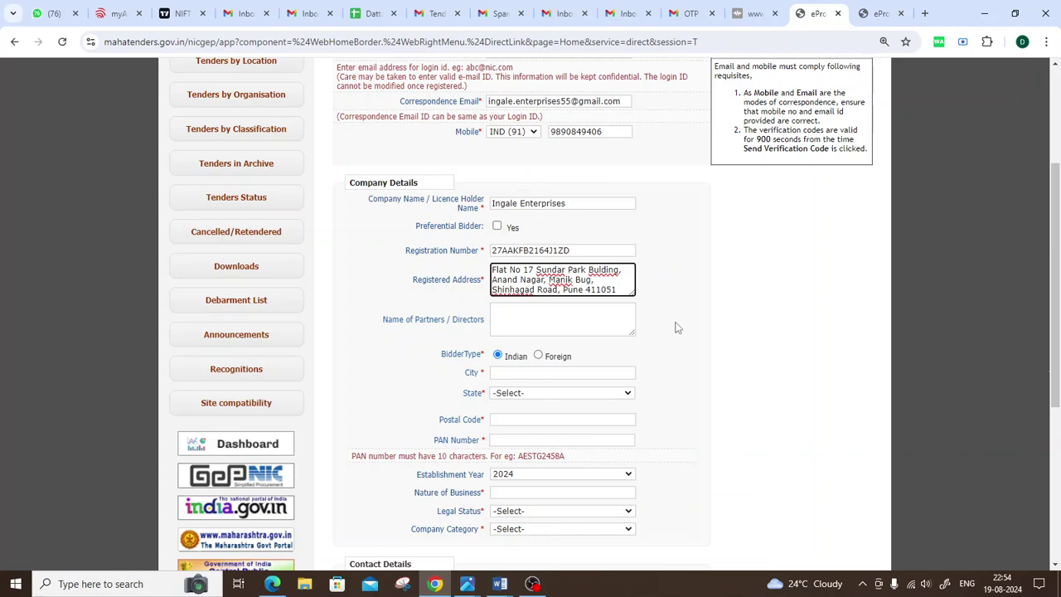
pyautogui.scroll(-1, 666, 291)
pyautogui.moveTo(406, 220); pyautogui.dragTo(482, 219)
pyautogui.moveTo(384, 262); pyautogui.dragTo(492, 269)
pyautogui.click(491, 269)
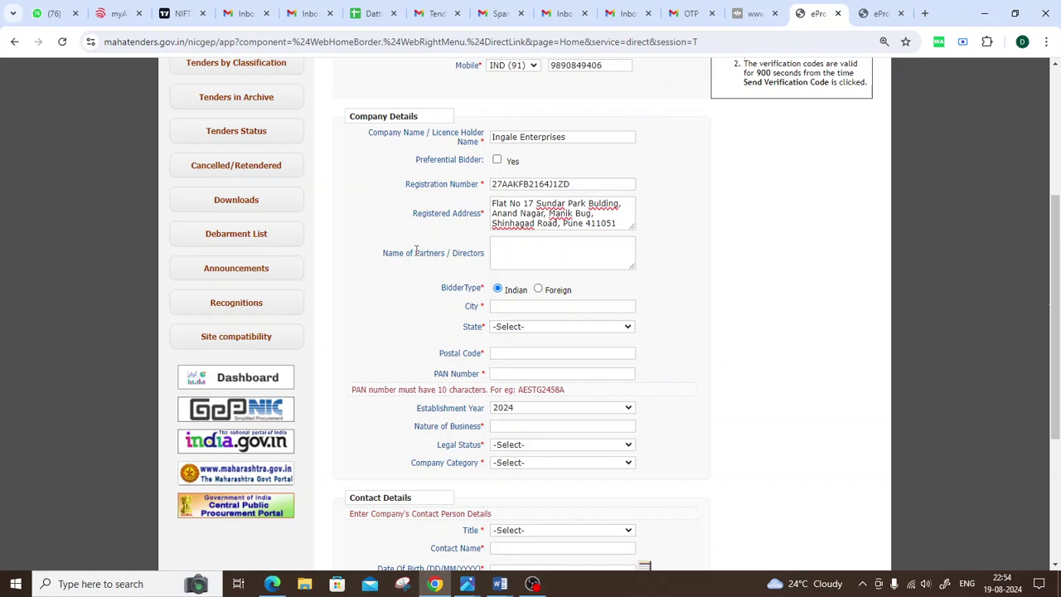
# Step: Enter the partner's full name under Name of Partners / Directors
pyautogui.moveTo(415, 253); pyautogui.dragTo(446, 257)
pyautogui.click(446, 257)
pyautogui.click(532, 252)
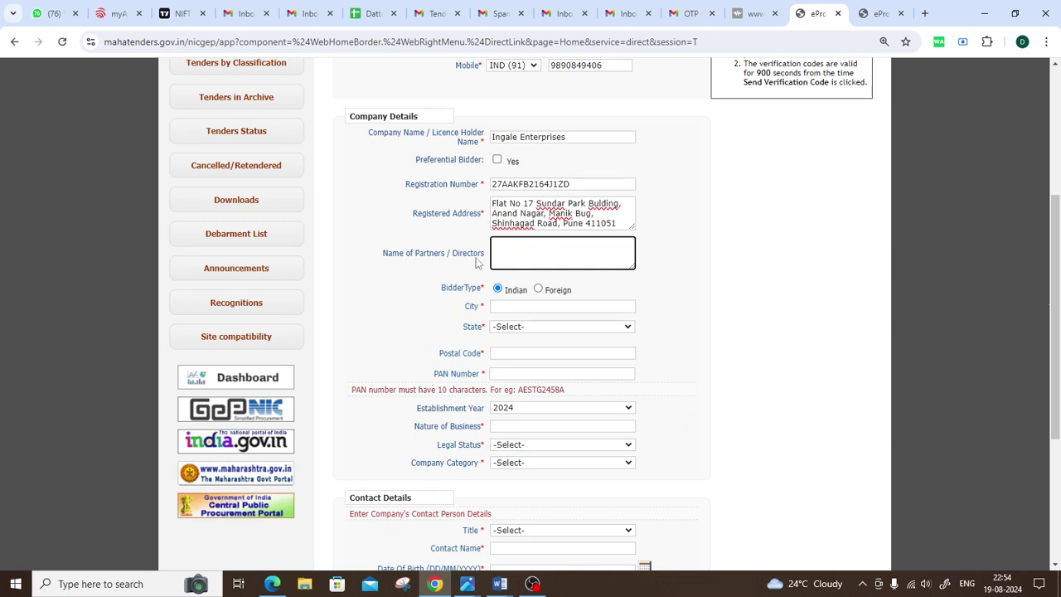
pyautogui.moveTo(450, 254); pyautogui.dragTo(487, 255)
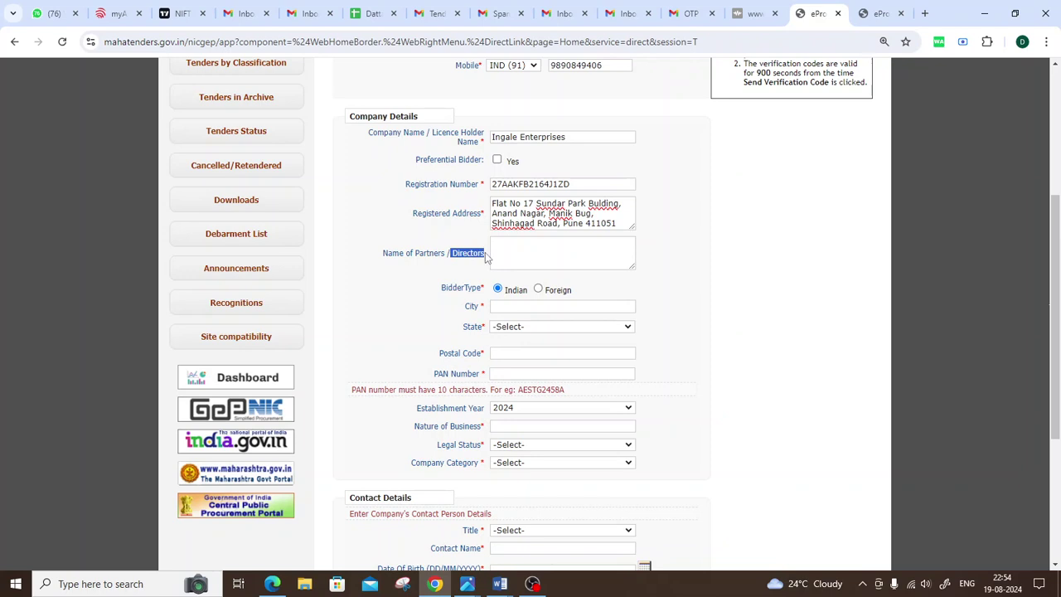
pyautogui.click(518, 243)
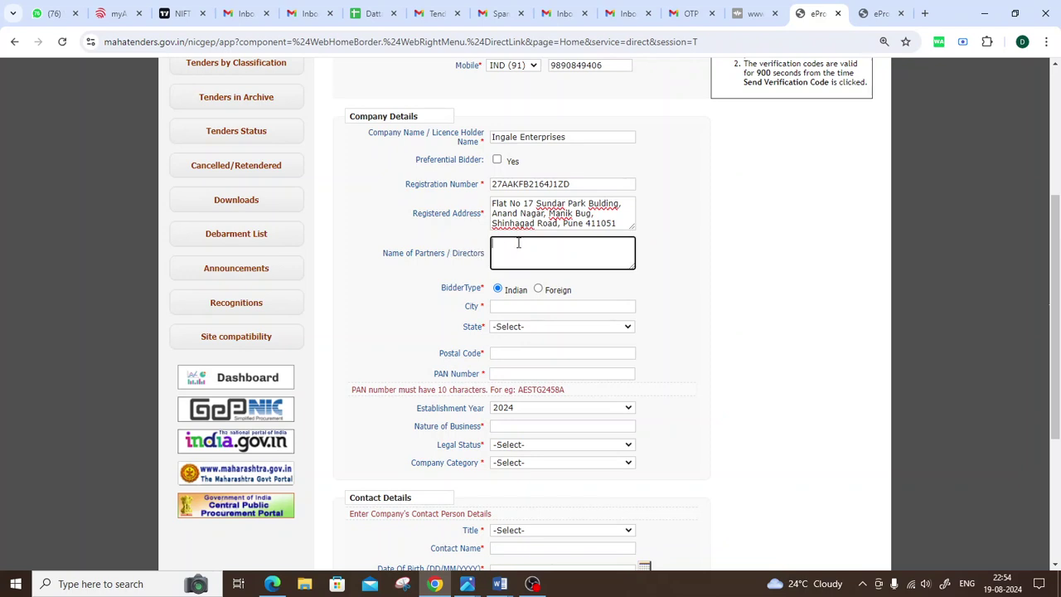
pyautogui.moveTo(372, 260); pyautogui.dragTo(489, 262)
pyautogui.click(528, 255)
pyautogui.click(672, 287)
pyautogui.moveTo(581, 250); pyautogui.dragTo(444, 248)
pyautogui.click(675, 289)
pyautogui.scroll(-3, 656, 268)
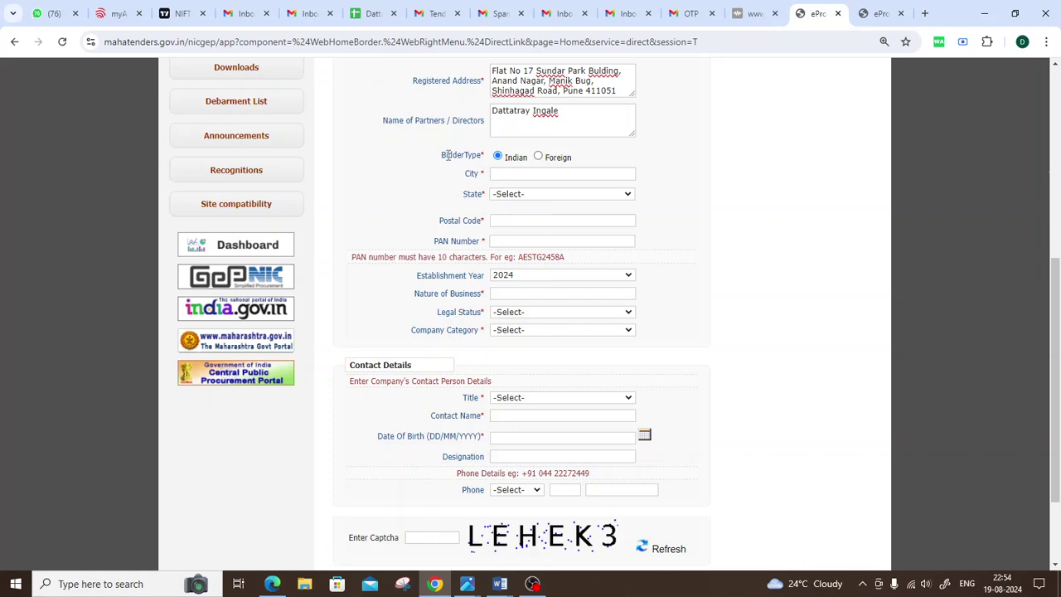
# Step: Set City to Pune and State to Maharashtra
pyautogui.click(523, 173)
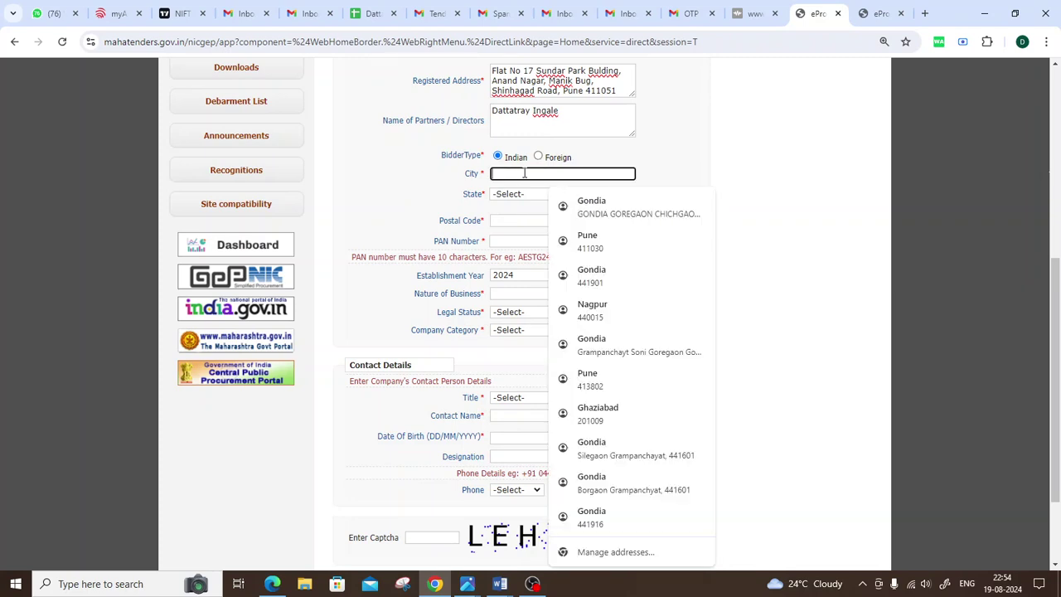
pyautogui.write('Pune')
pyautogui.click(688, 176)
pyautogui.click(531, 195)
pyautogui.write('maha')
pyautogui.press('Return')
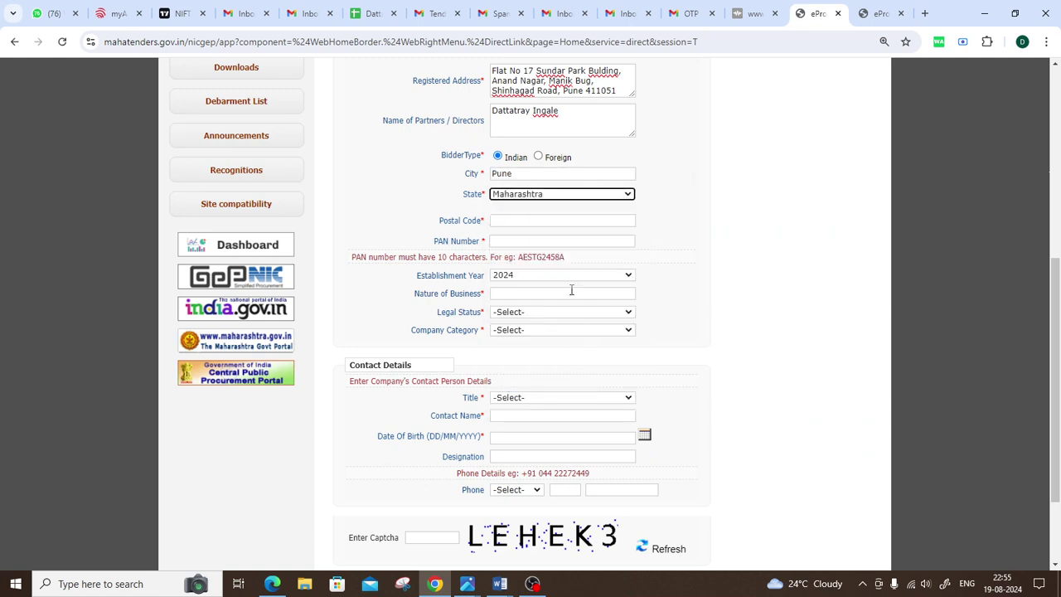
# Step: Enter postal code 411051 and the company's PAN number
pyautogui.click(529, 221)
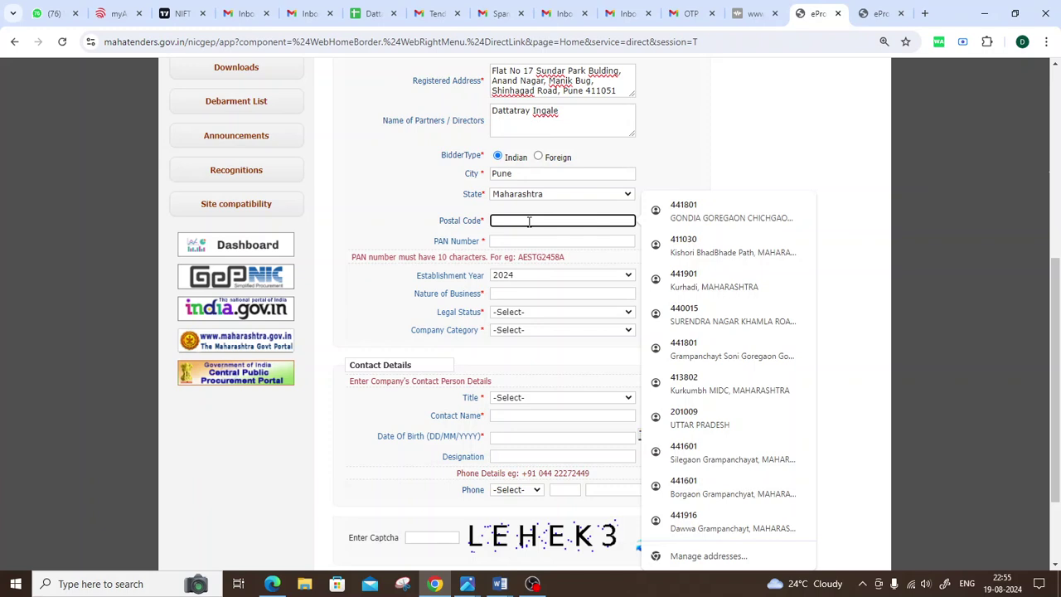
pyautogui.write('411051')
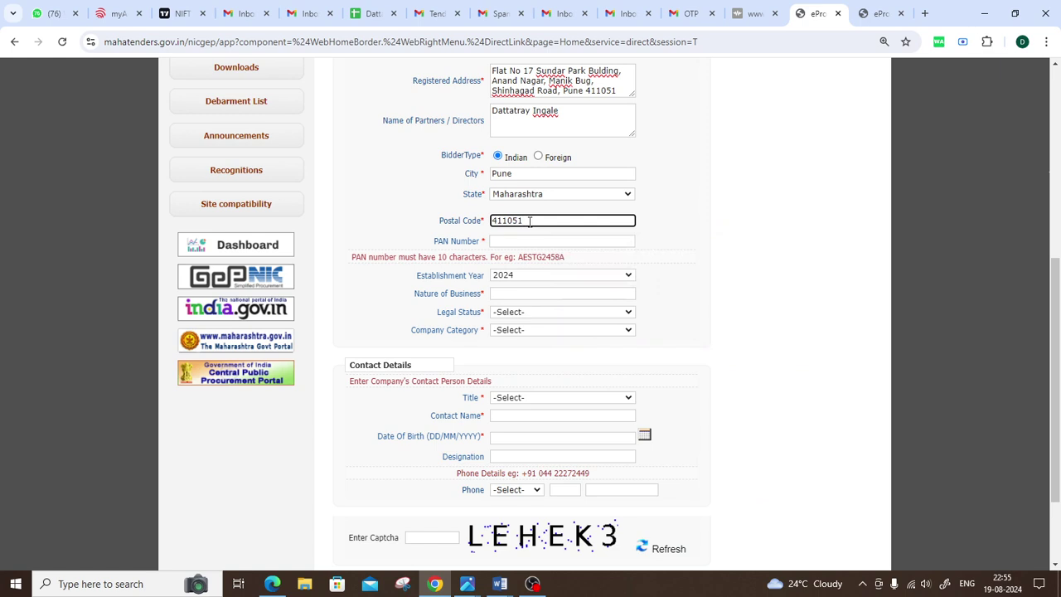
pyautogui.click(657, 225)
pyautogui.scroll(-1, 637, 224)
pyautogui.click(572, 174)
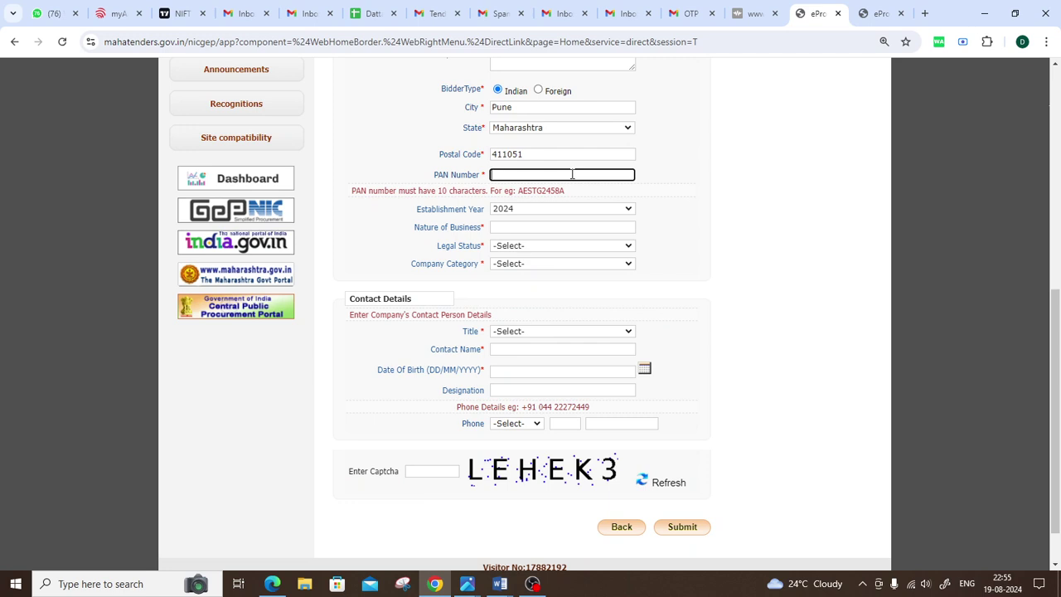
# Step: Choose 2022 as the Establishment Year
pyautogui.click(670, 159)
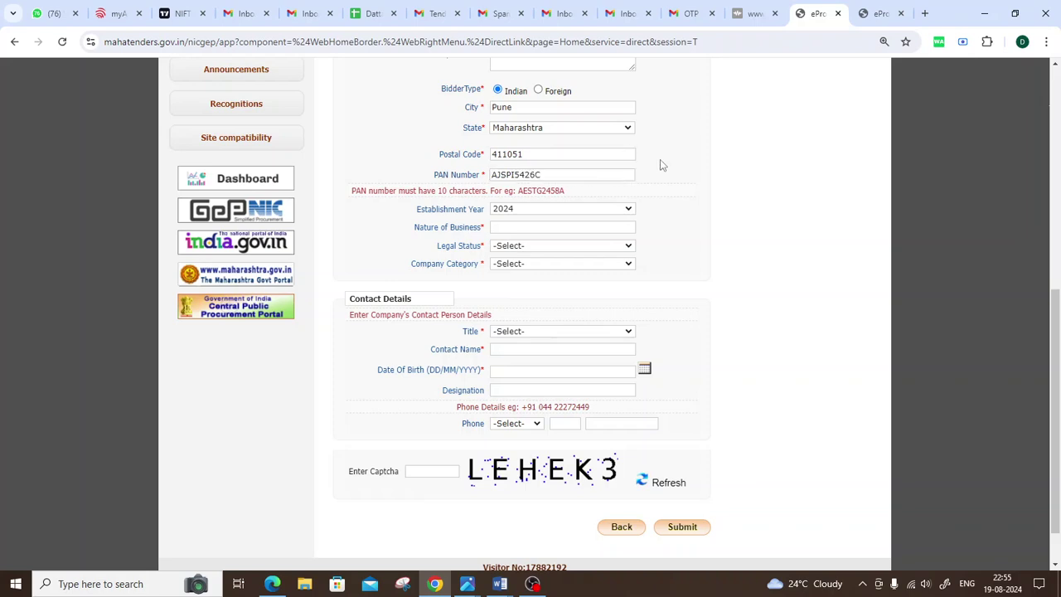
pyautogui.click(550, 209)
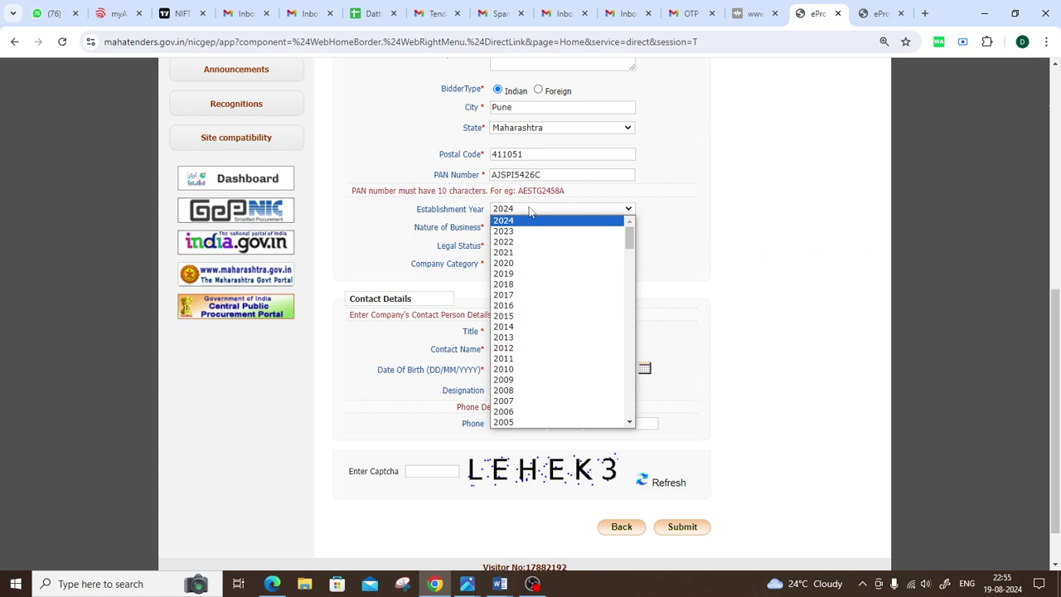
pyautogui.moveTo(406, 208); pyautogui.dragTo(486, 209)
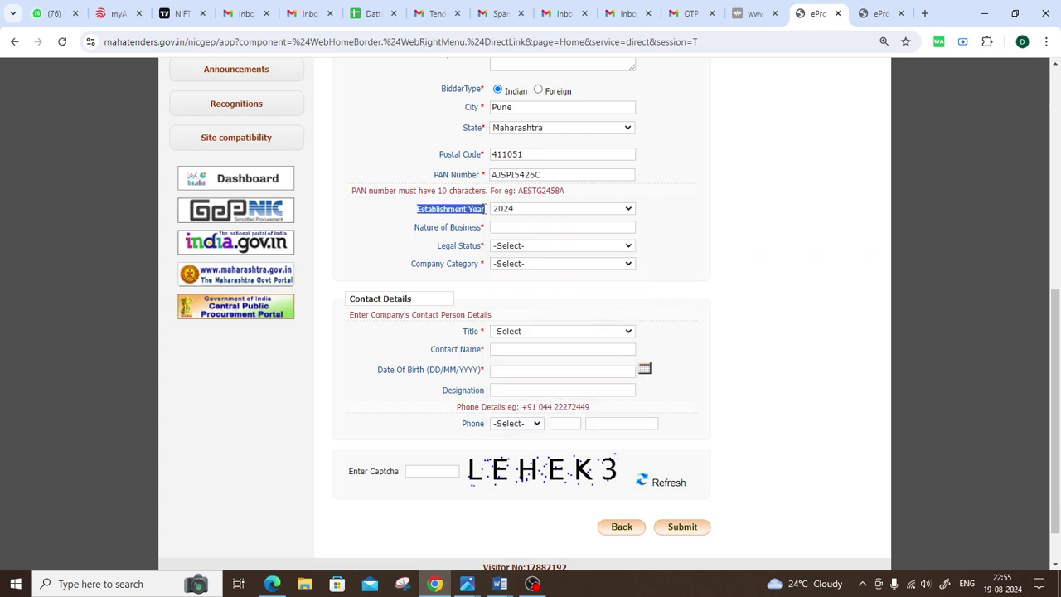
pyautogui.click(557, 209)
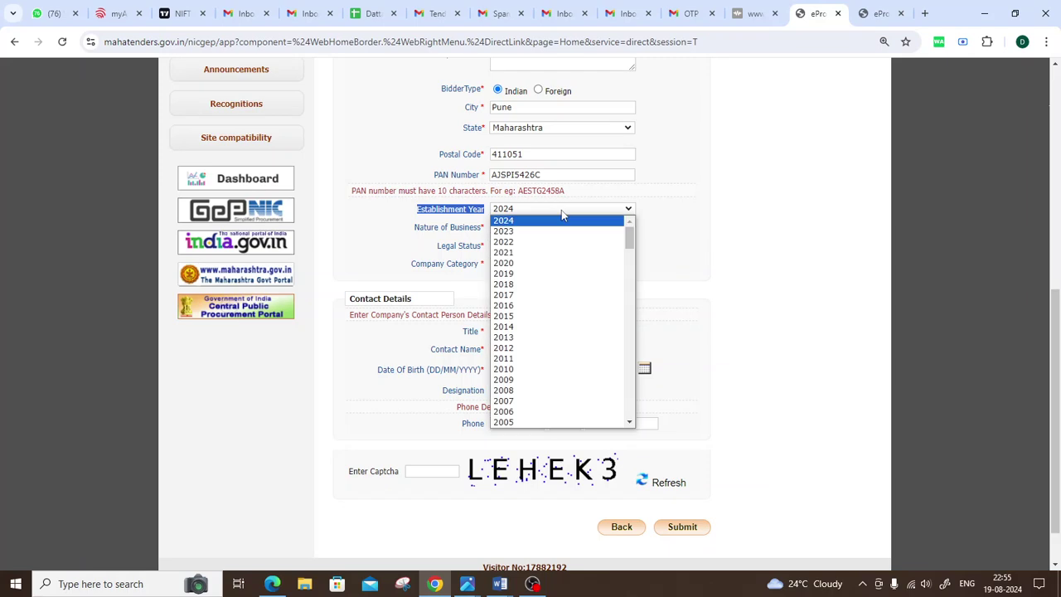
pyautogui.click(531, 246)
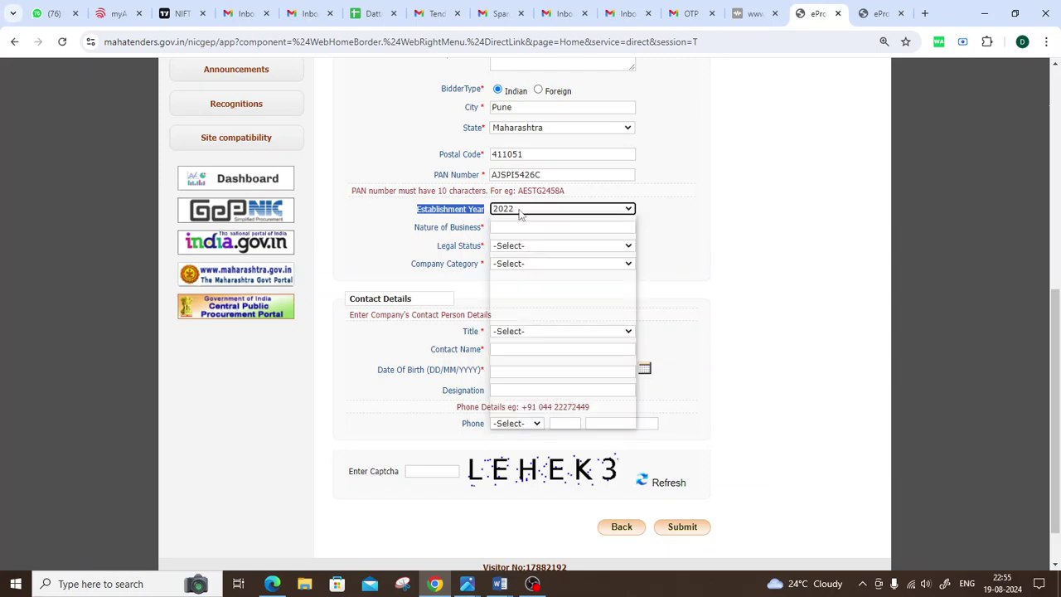
pyautogui.click(519, 212)
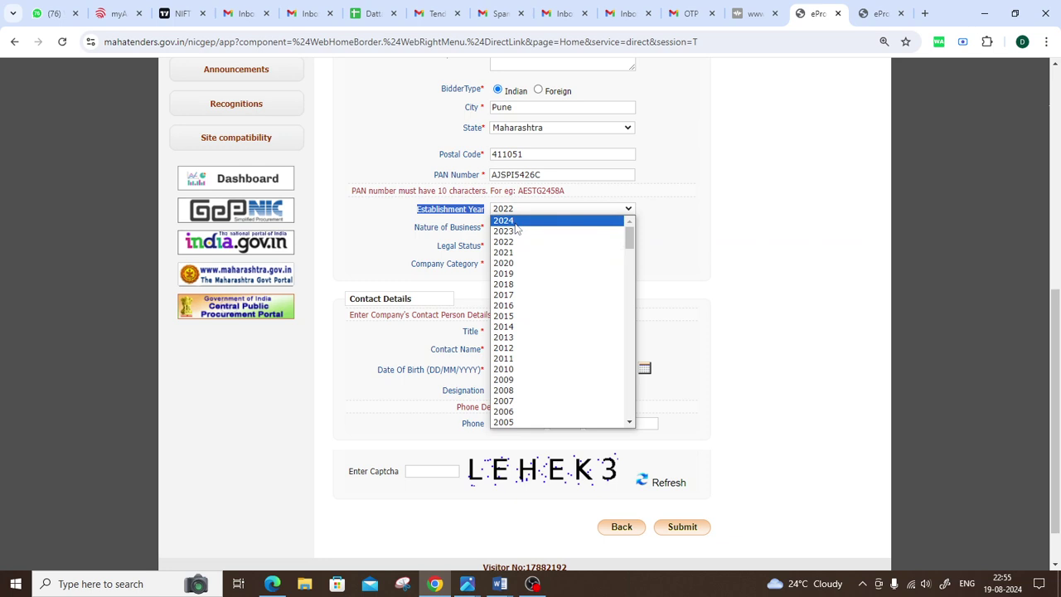
pyautogui.click(516, 222)
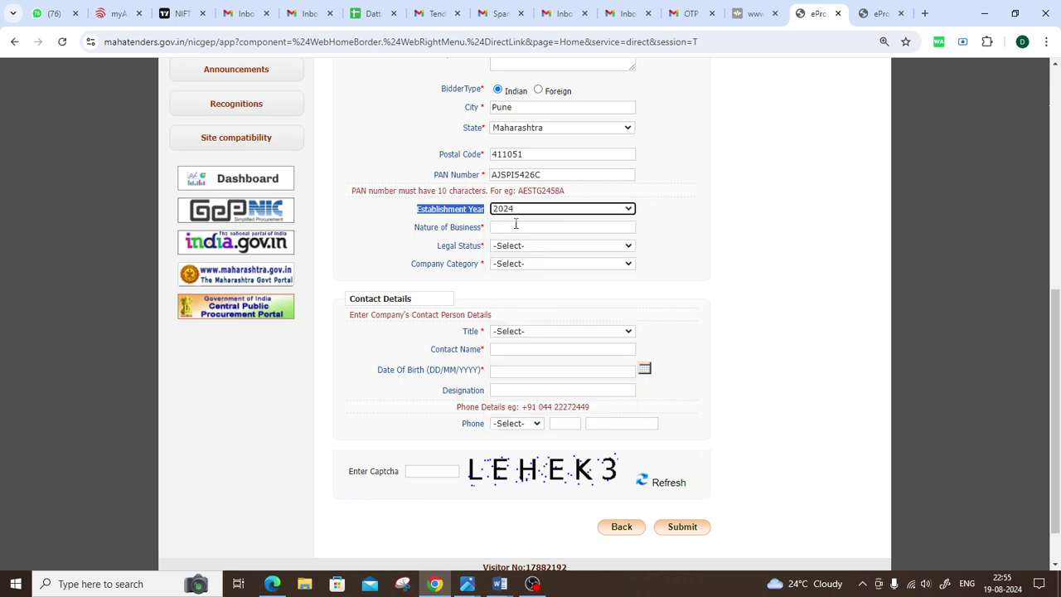
pyautogui.click(529, 211)
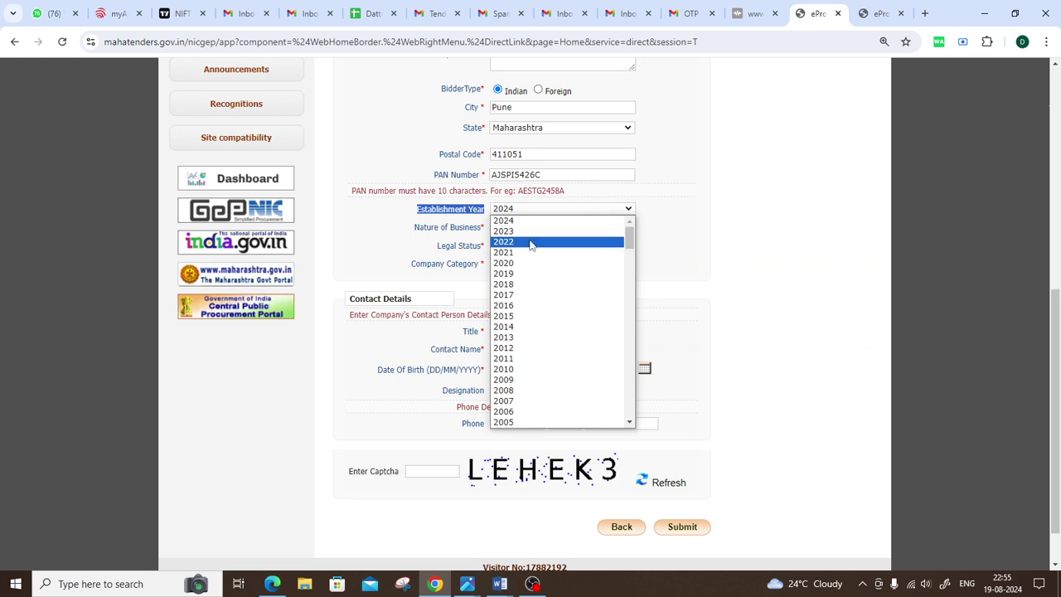
pyautogui.click(533, 241)
pyautogui.click(409, 236)
# Step: Enter 'Service Provider' as the Nature of Business
pyautogui.doubleClick(467, 227)
pyautogui.click(509, 227)
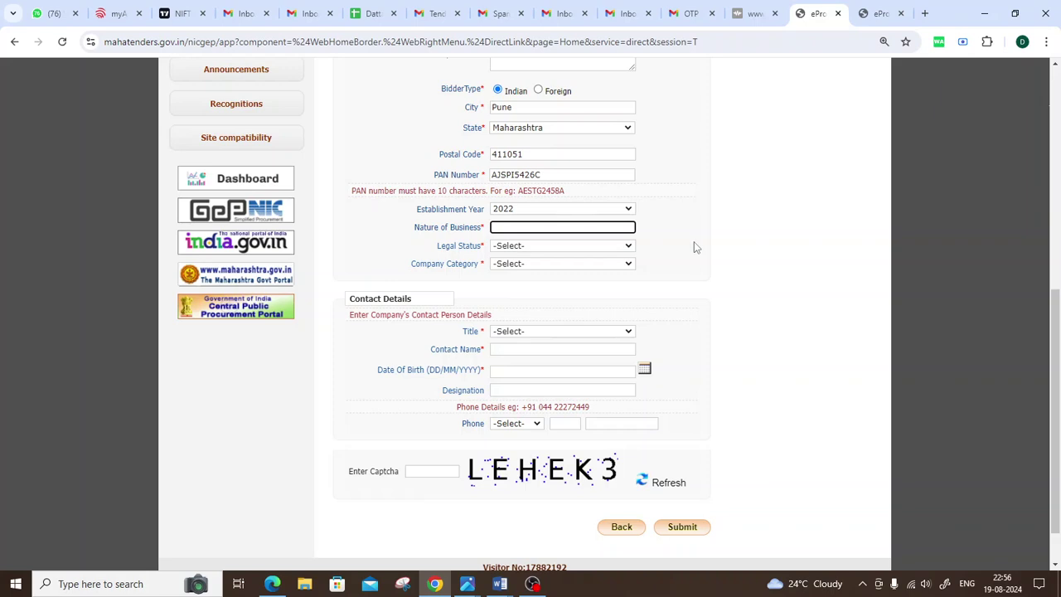
pyautogui.write('Service Provider')
pyautogui.click(652, 244)
# Step: Set Legal Status to Others
pyautogui.scroll(-1, 644, 241)
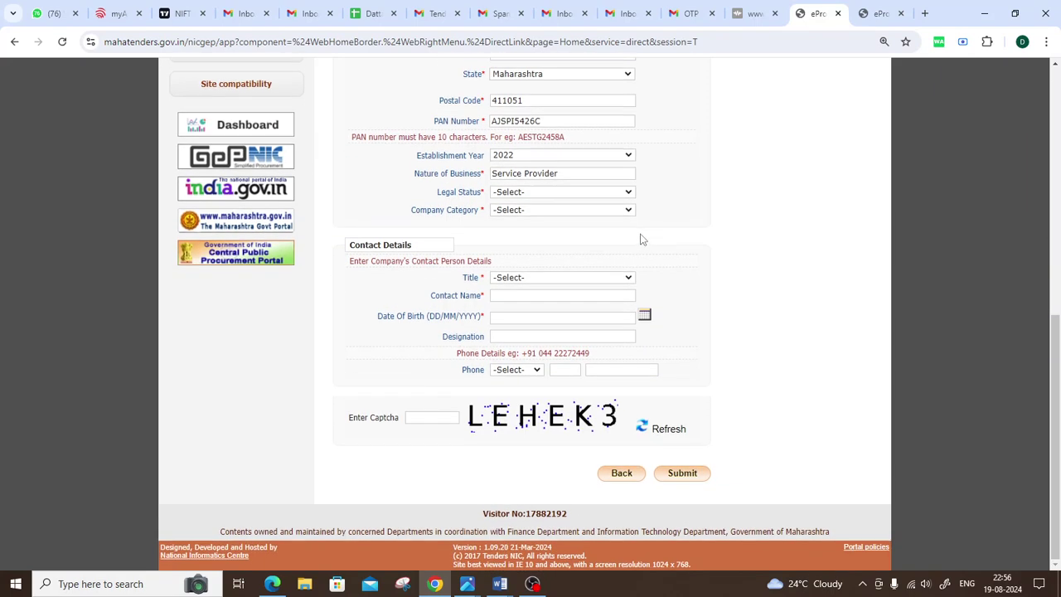
pyautogui.click(542, 193)
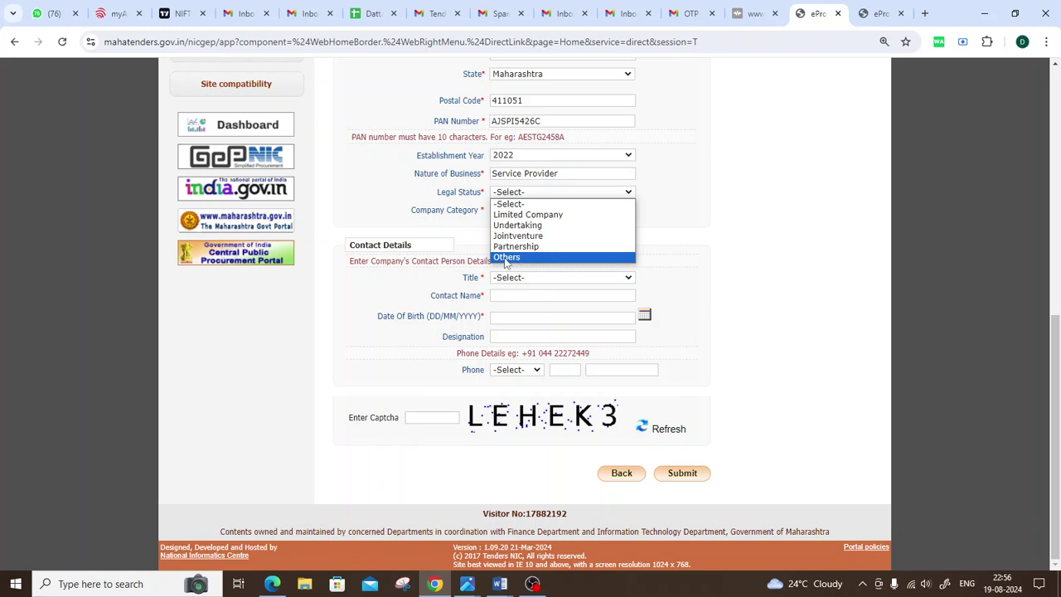
pyautogui.click(506, 258)
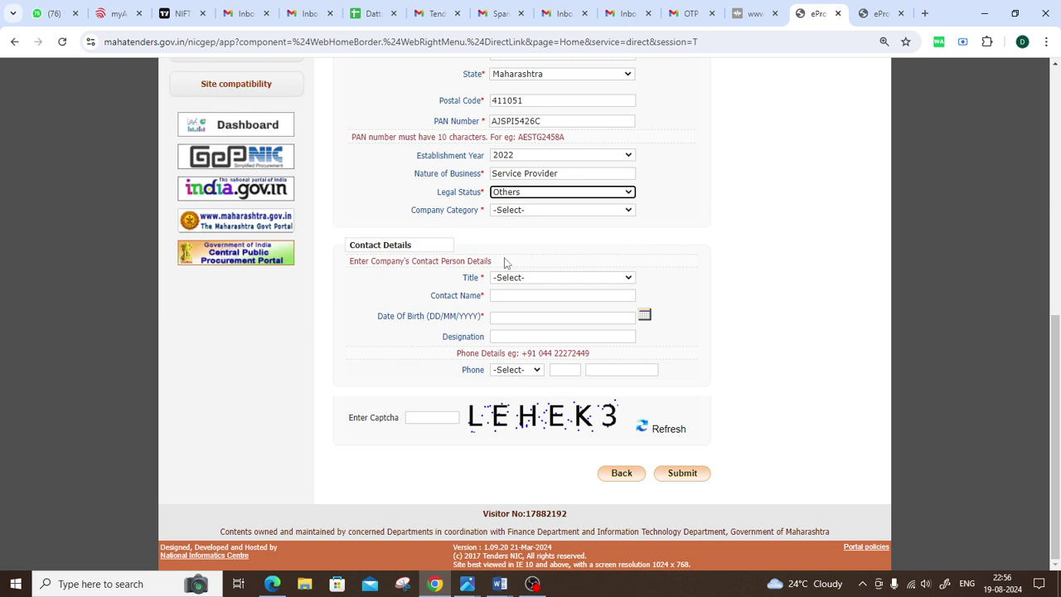
# Step: Set Company Category to Others
pyautogui.moveTo(415, 223); pyautogui.dragTo(529, 218)
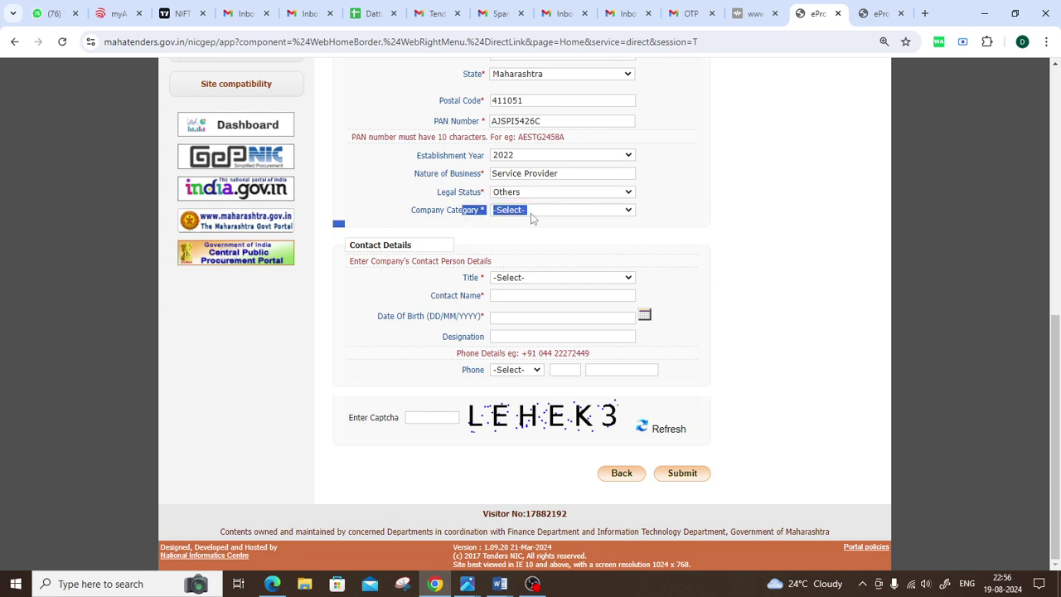
pyautogui.click(529, 214)
pyautogui.click(714, 224)
pyautogui.click(600, 212)
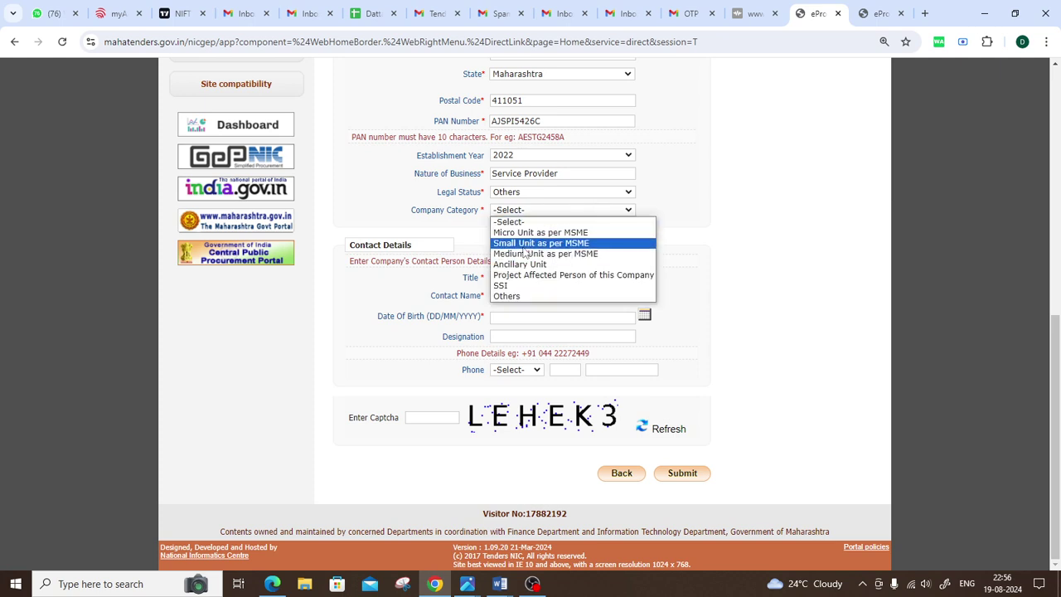
pyautogui.click(506, 297)
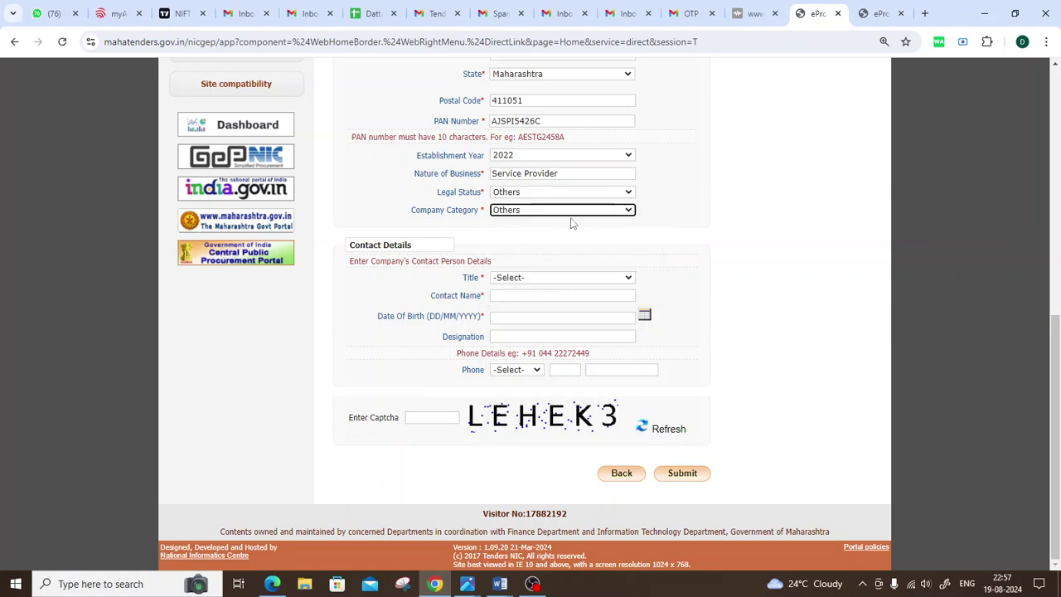
pyautogui.moveTo(346, 247); pyautogui.dragTo(663, 242)
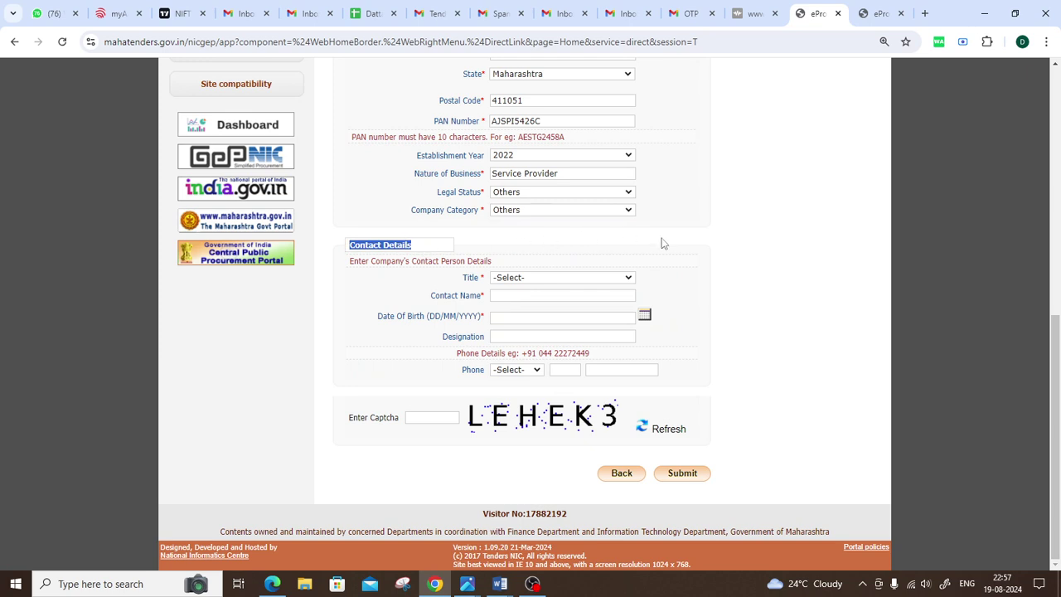
# Step: Choose title Mr and enter the contact person's full name
pyautogui.click(578, 280)
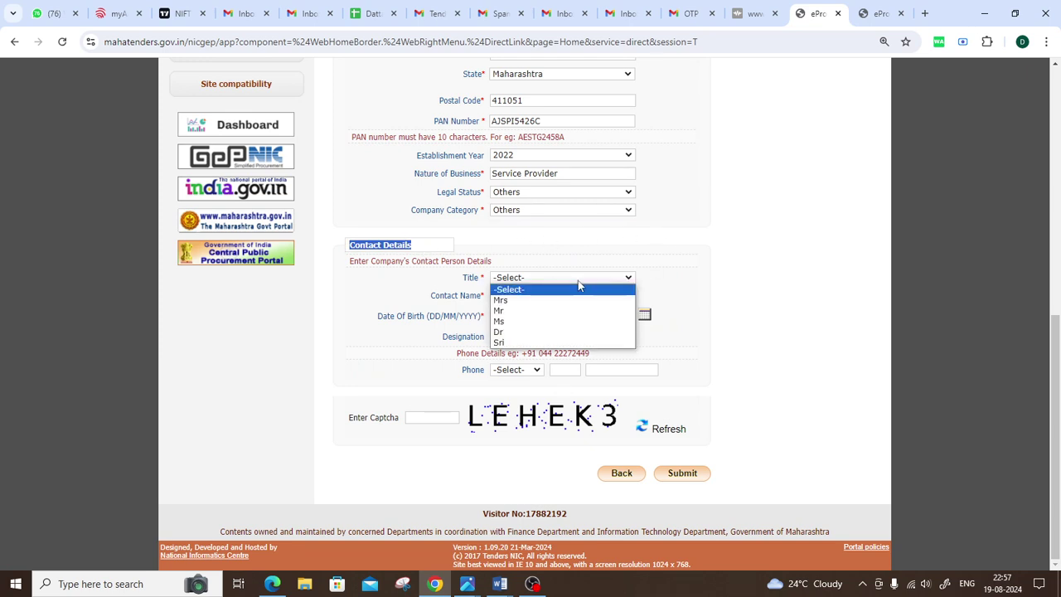
pyautogui.click(547, 312)
pyautogui.click(533, 296)
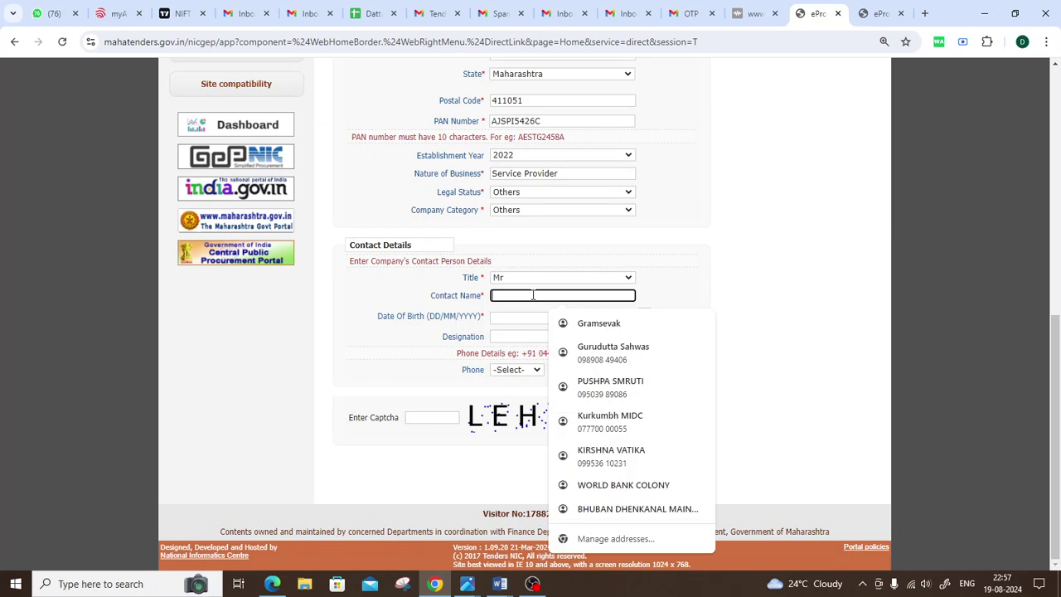
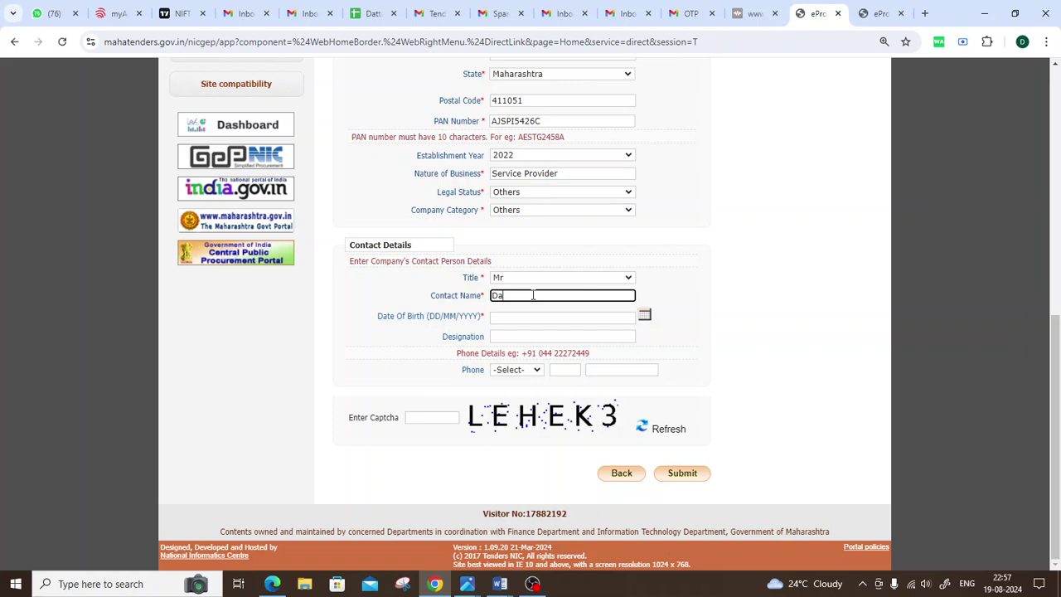
pyautogui.click(676, 302)
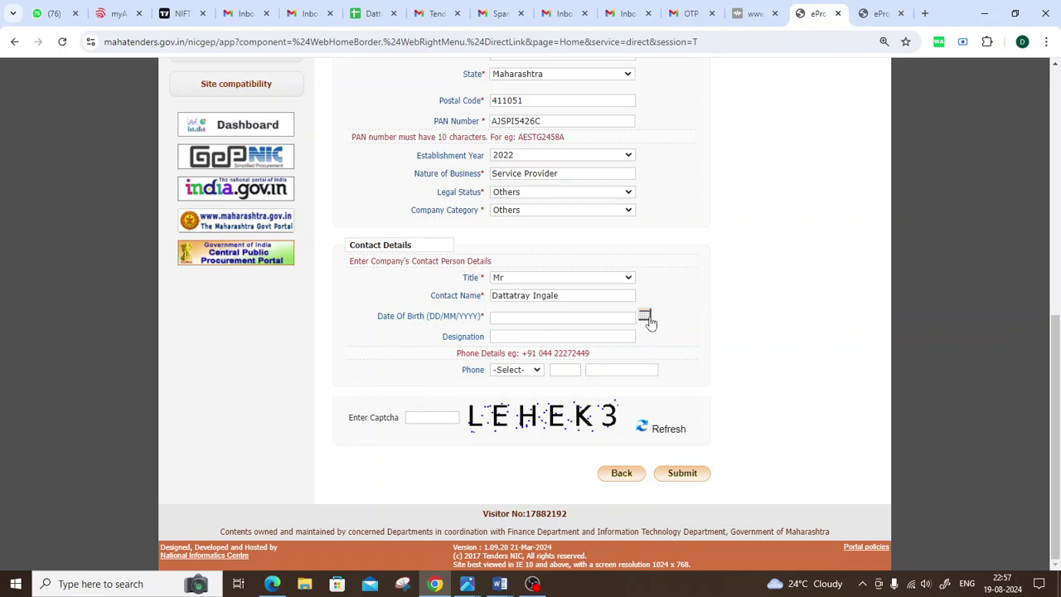
# Step: Pick 15 May 1995 as the date of birth in the calendar
pyautogui.click(645, 319)
pyautogui.click(613, 337)
pyautogui.scroll(6, 598, 448)
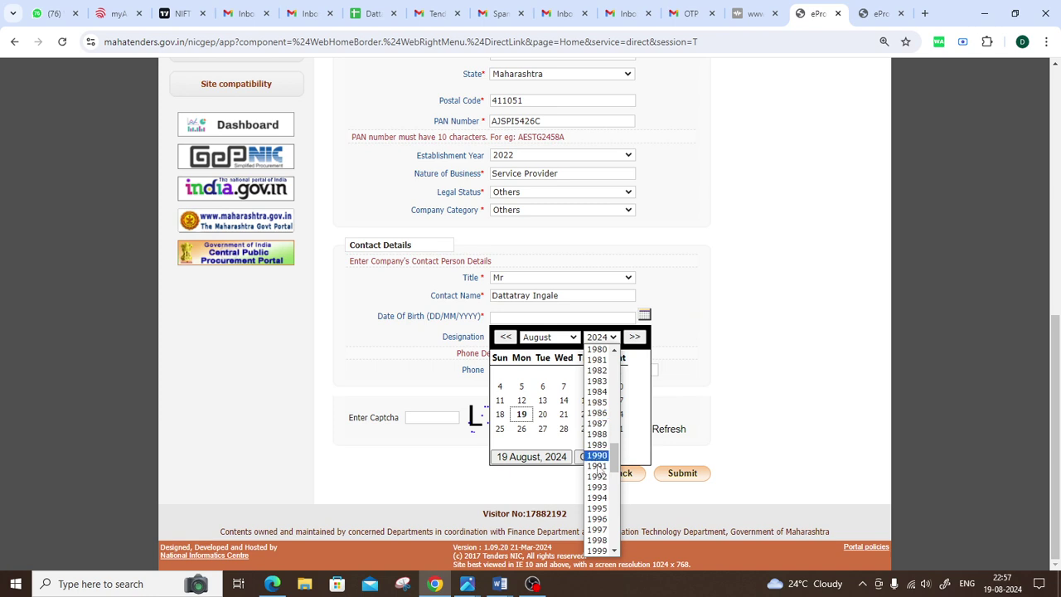
pyautogui.click(597, 508)
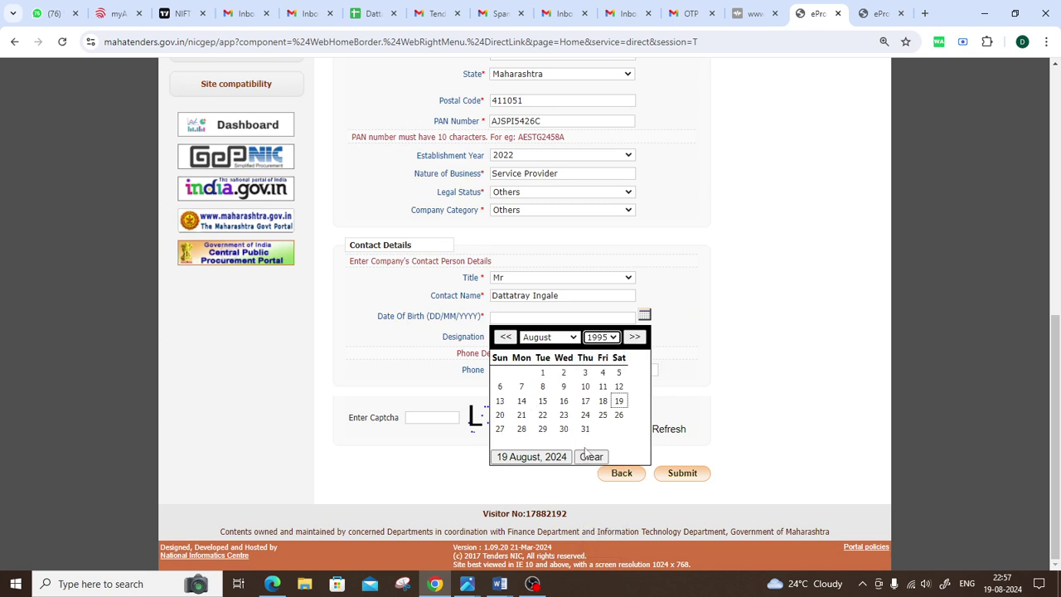
pyautogui.click(561, 338)
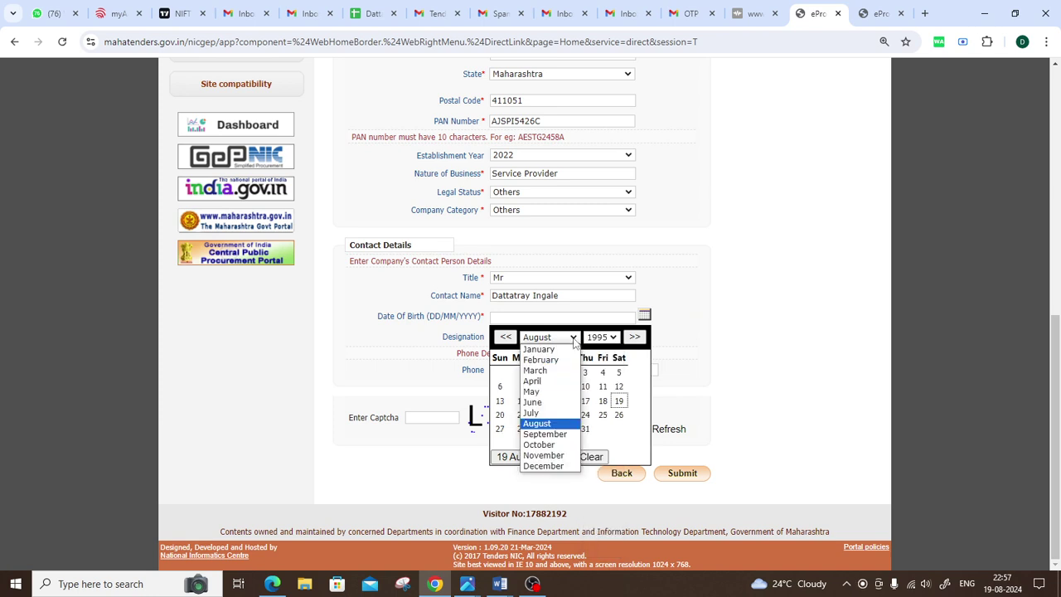
pyautogui.click(547, 392)
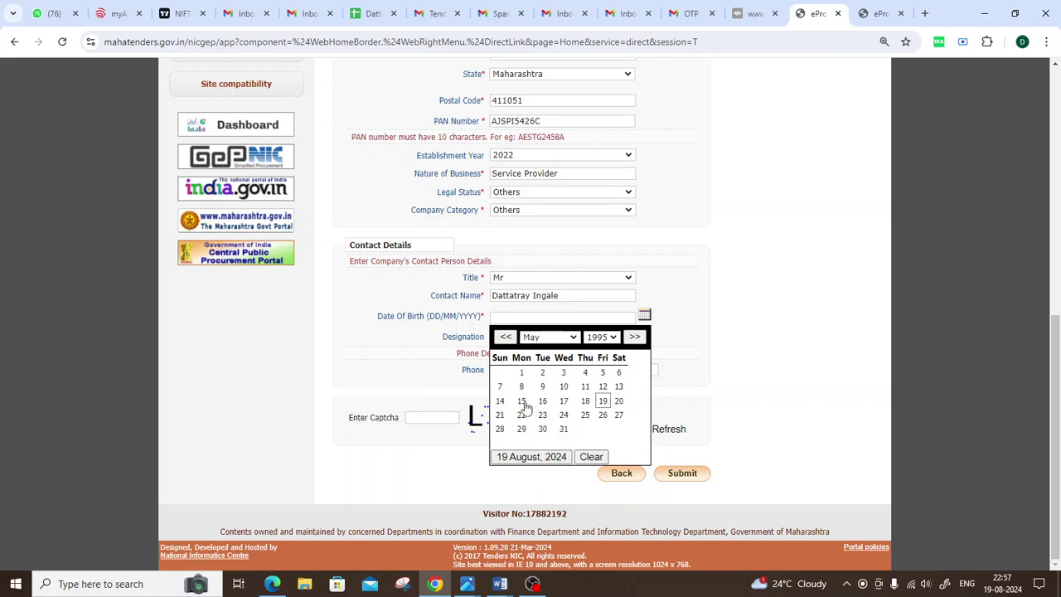
pyautogui.click(522, 400)
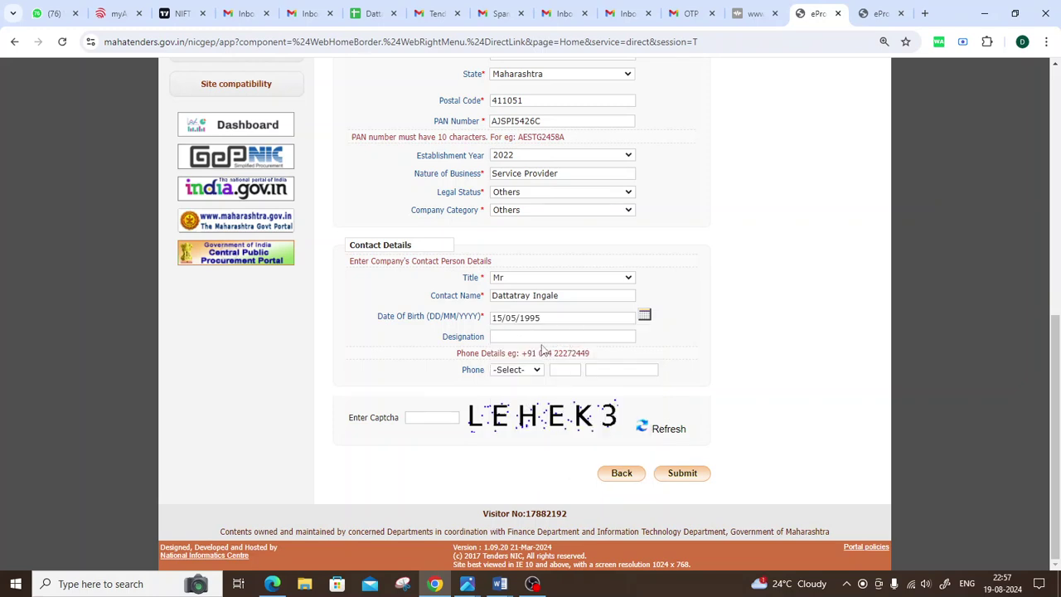
# Step: Enter Owner as the contact's Designation
pyautogui.moveTo(443, 337); pyautogui.dragTo(486, 340)
pyautogui.moveTo(495, 295); pyautogui.dragTo(552, 295)
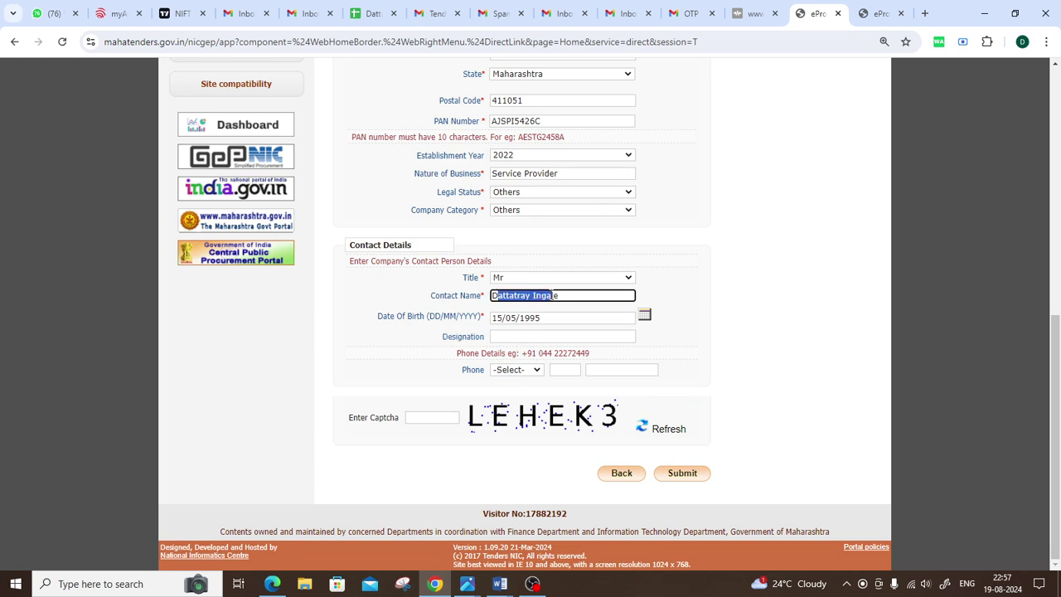
pyautogui.click(680, 292)
pyautogui.click(531, 337)
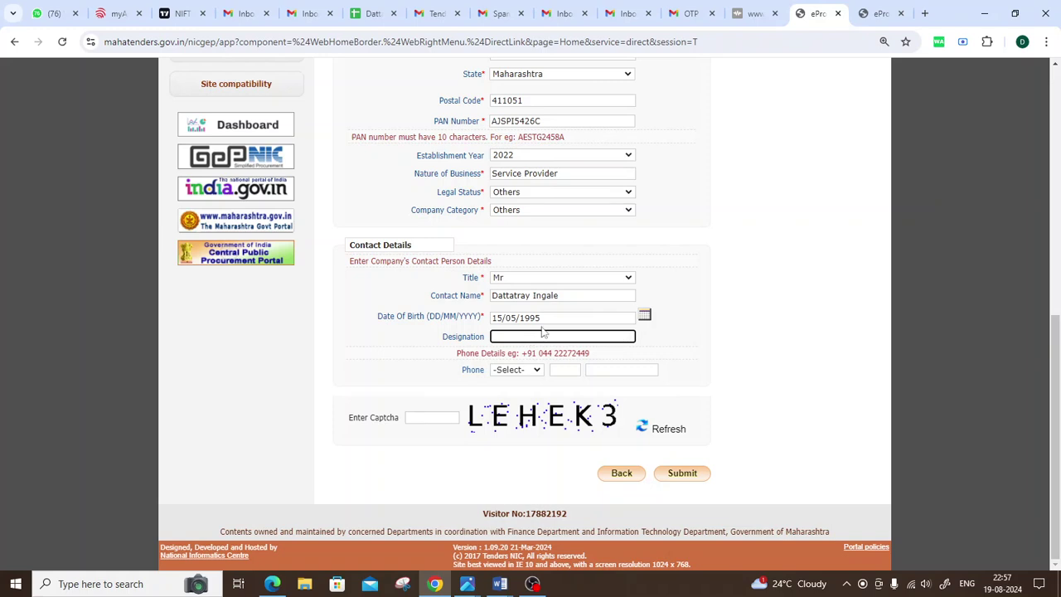
pyautogui.moveTo(491, 296); pyautogui.dragTo(584, 293)
pyautogui.click(584, 292)
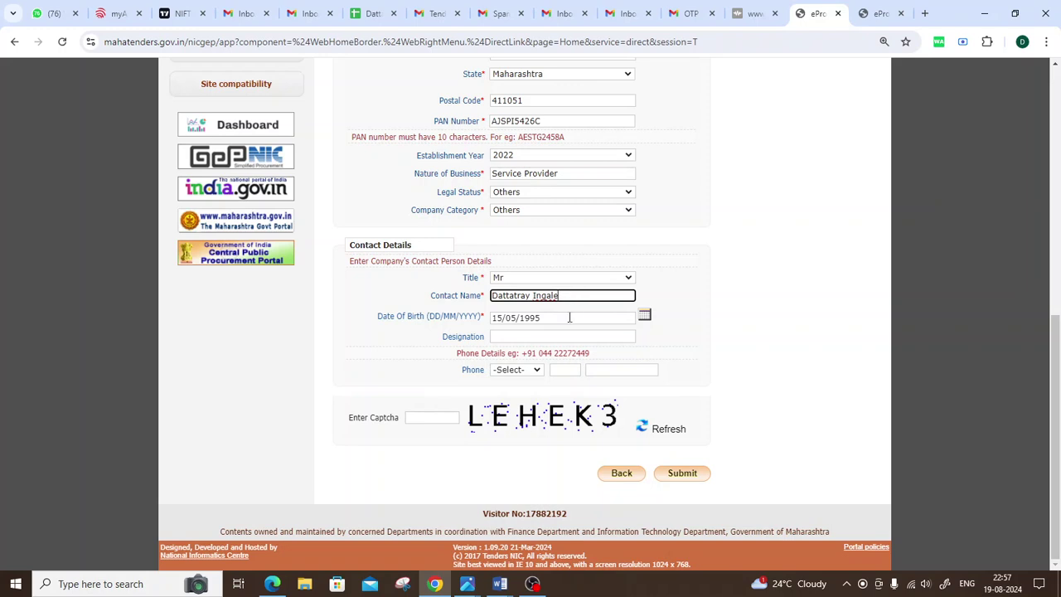
pyautogui.click(503, 337)
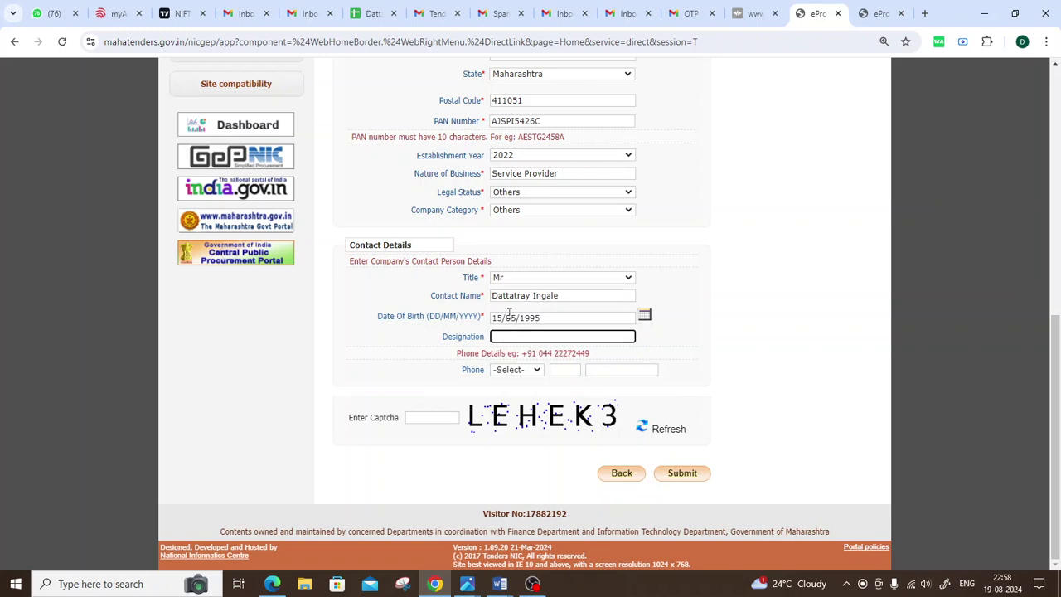
pyautogui.moveTo(493, 295); pyautogui.dragTo(560, 296)
pyautogui.click(543, 349)
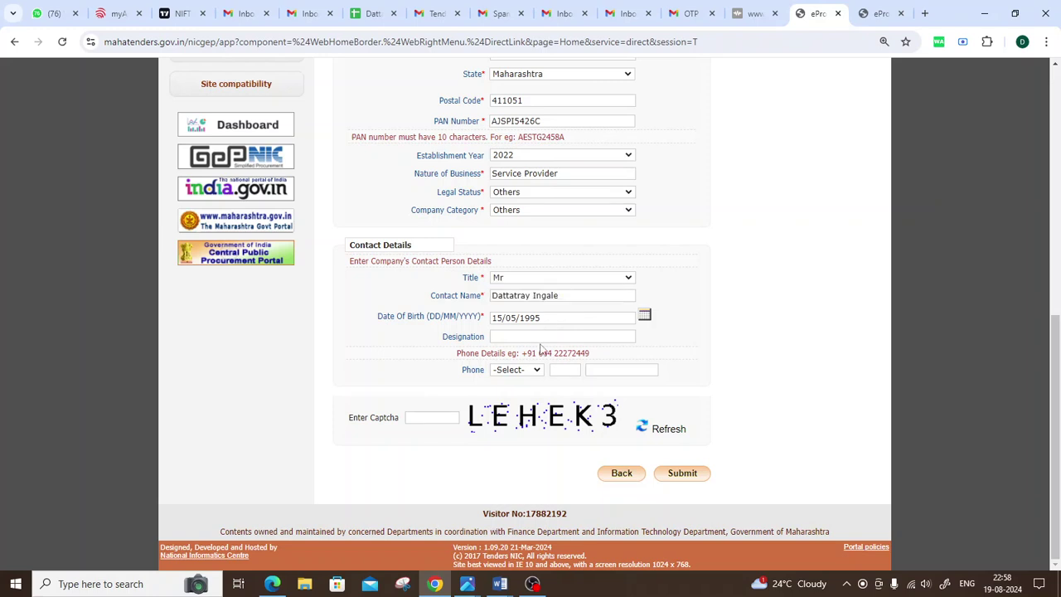
pyautogui.click(534, 337)
pyautogui.write('Owner')
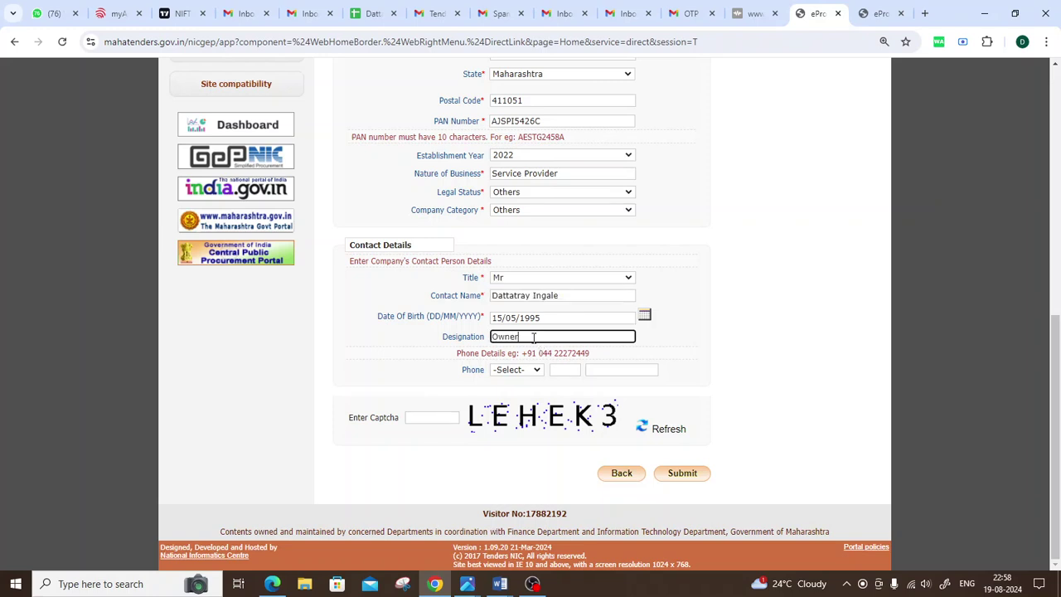
pyautogui.click(681, 343)
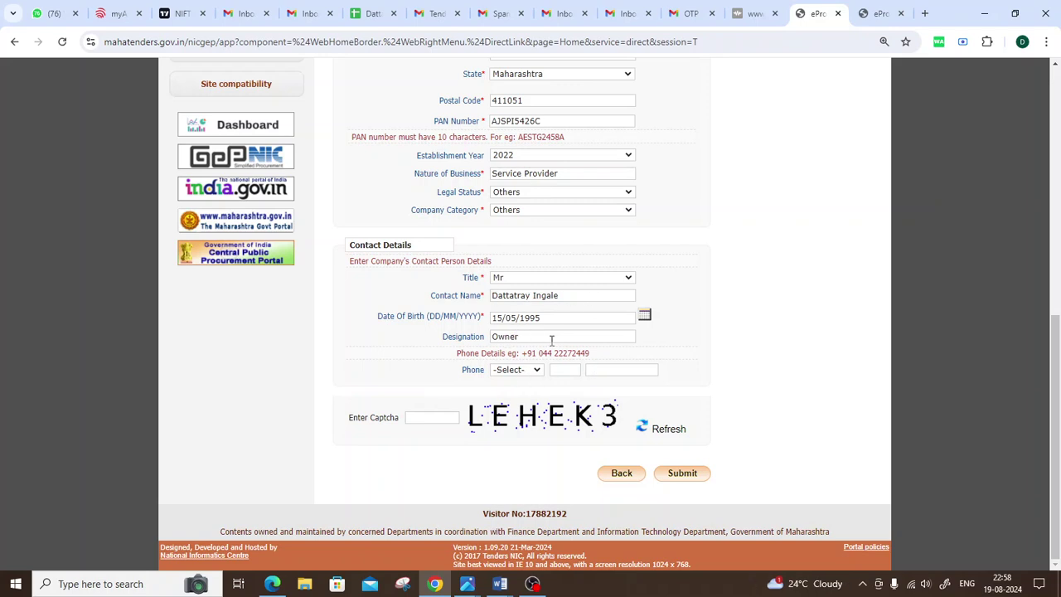
pyautogui.click(531, 371)
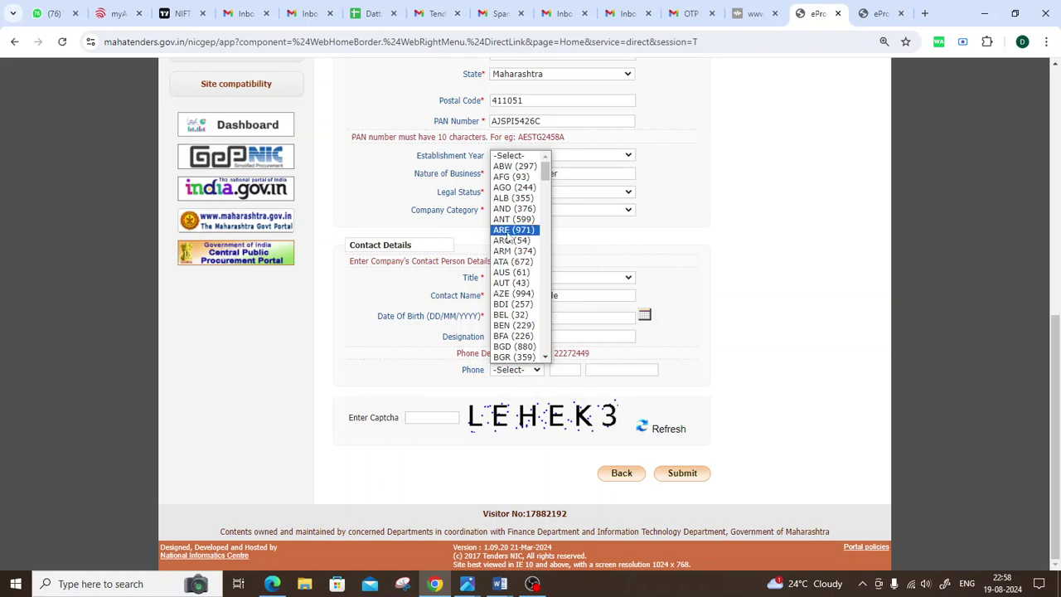
# Step: Set the country code to IND (91) and enter the contact's area code and phone number
pyautogui.write('ind')
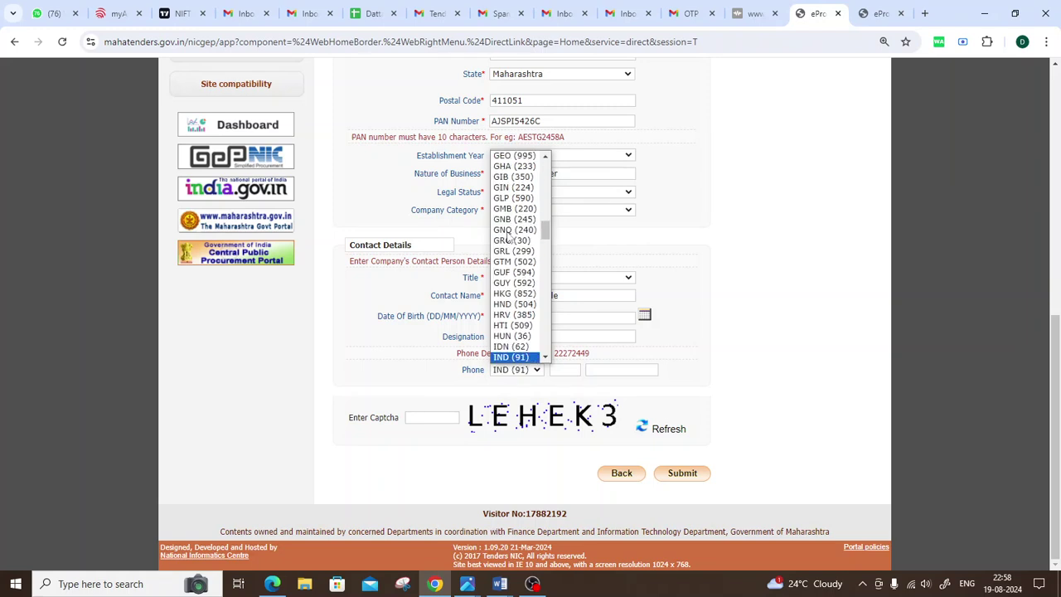
pyautogui.press('Return')
pyautogui.click(566, 370)
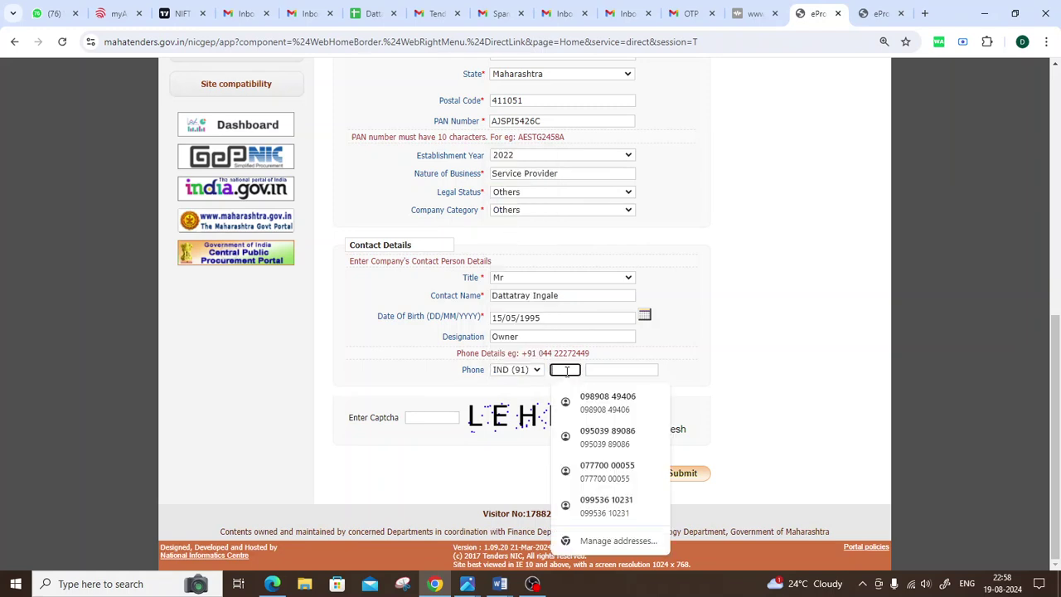
pyautogui.click(694, 357)
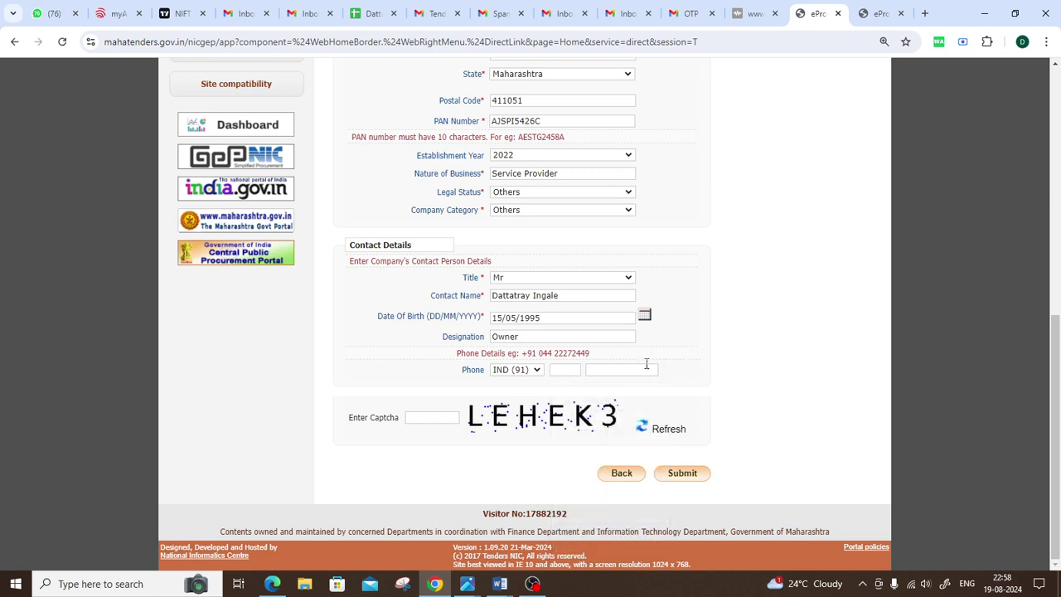
pyautogui.click(564, 371)
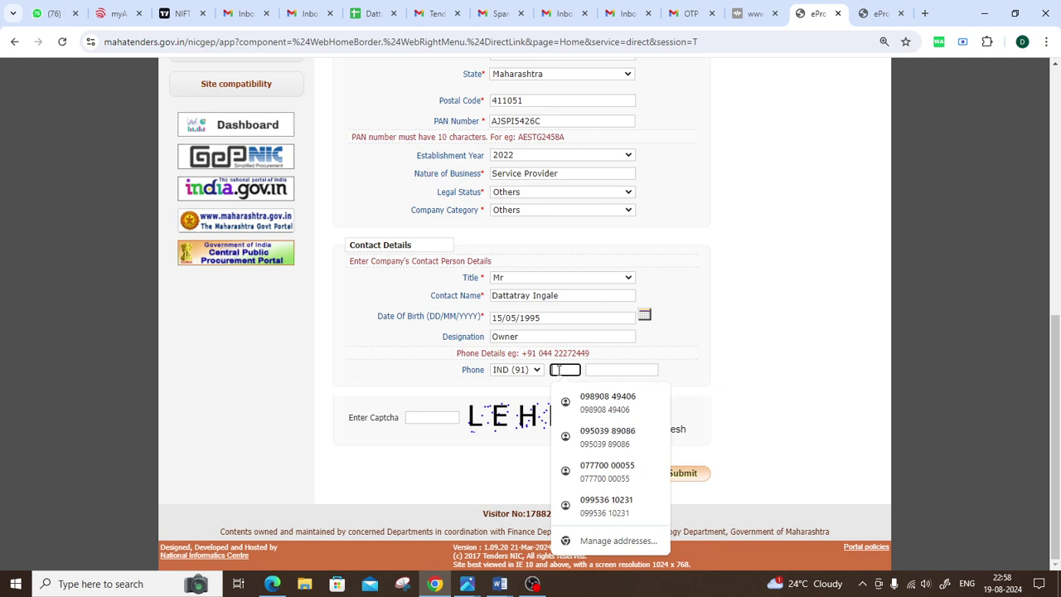
pyautogui.write('077')
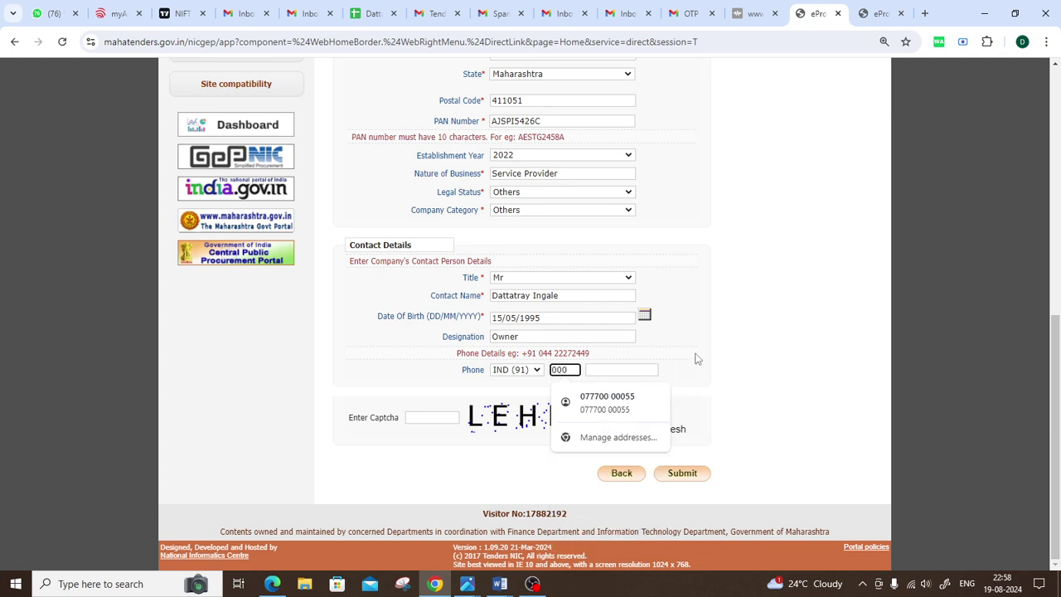
pyautogui.click(696, 358)
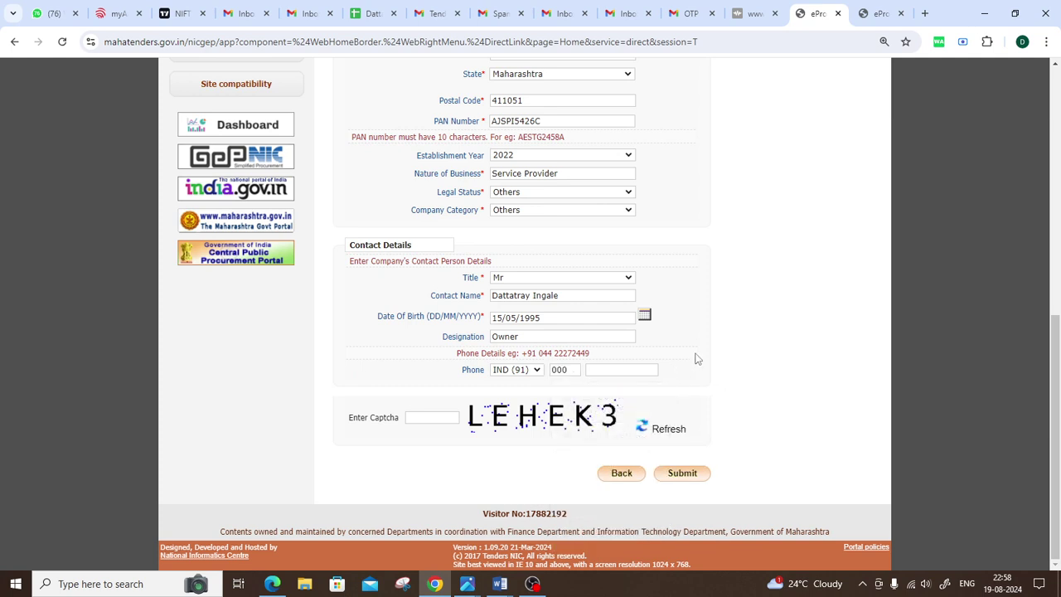
pyautogui.click(615, 371)
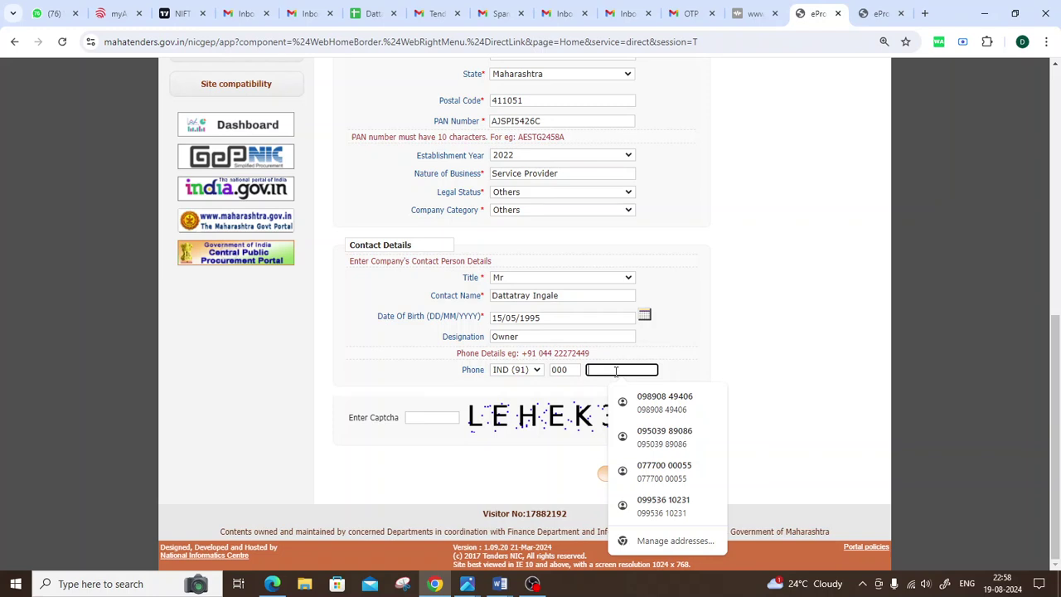
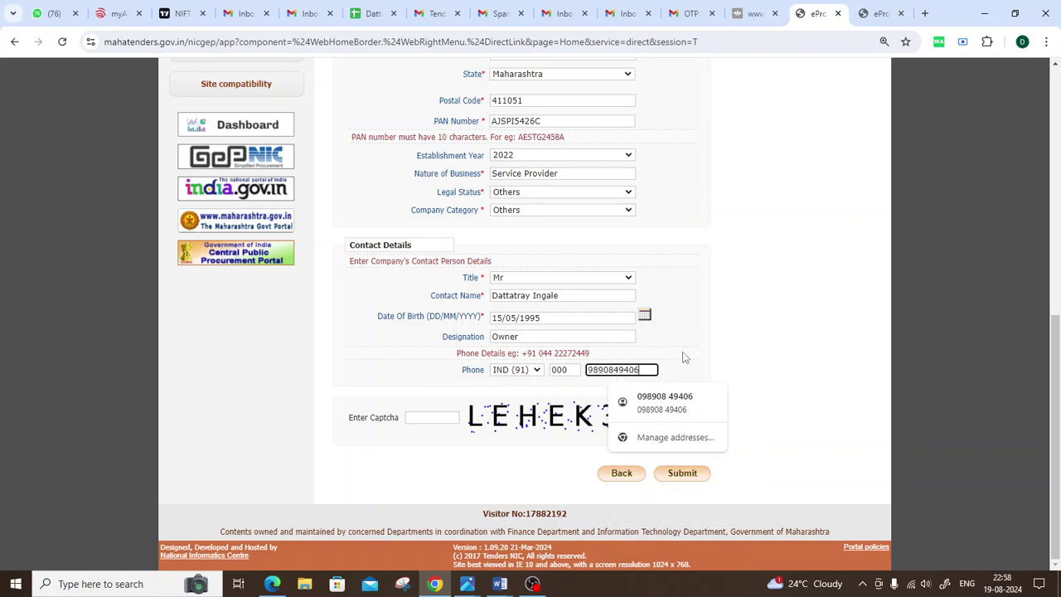
pyautogui.click(686, 358)
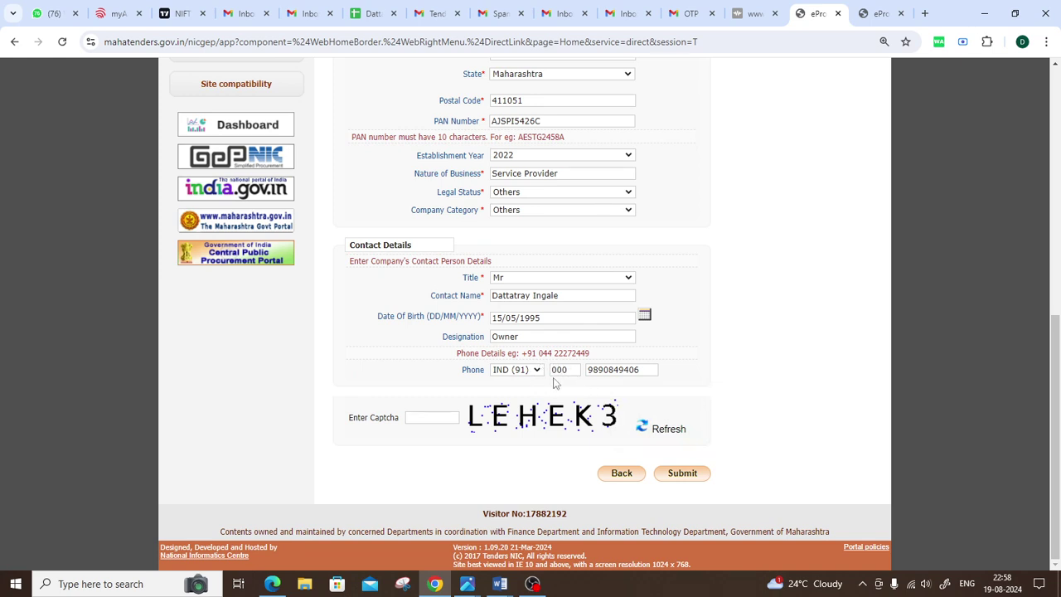
# Step: Enter the captcha, submit the enrollment form, and decline saving the address
pyautogui.click(419, 422)
pyautogui.write('LEHEK3')
pyautogui.click(684, 476)
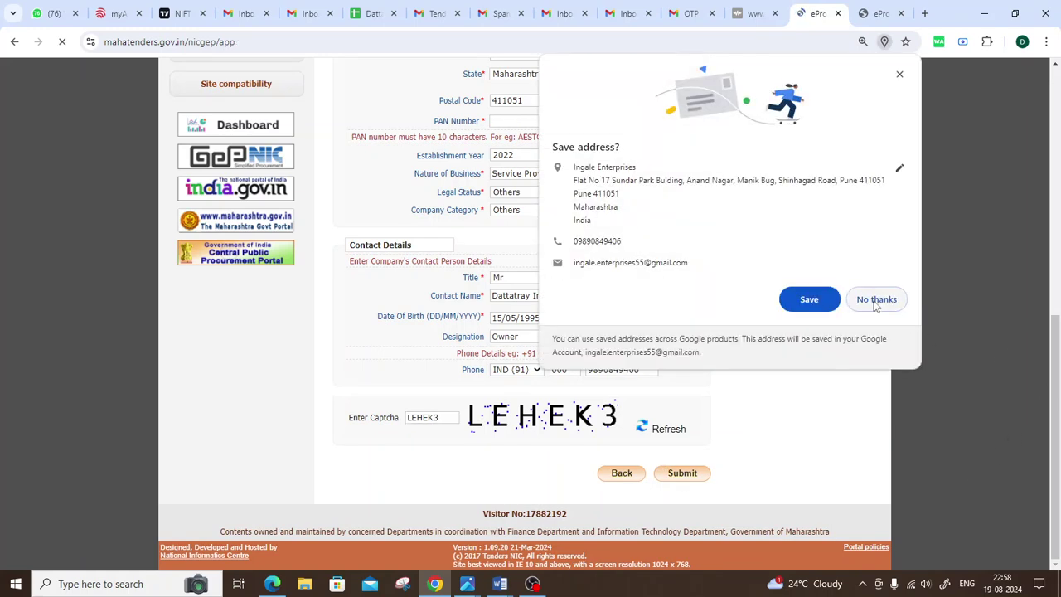
pyautogui.click(880, 303)
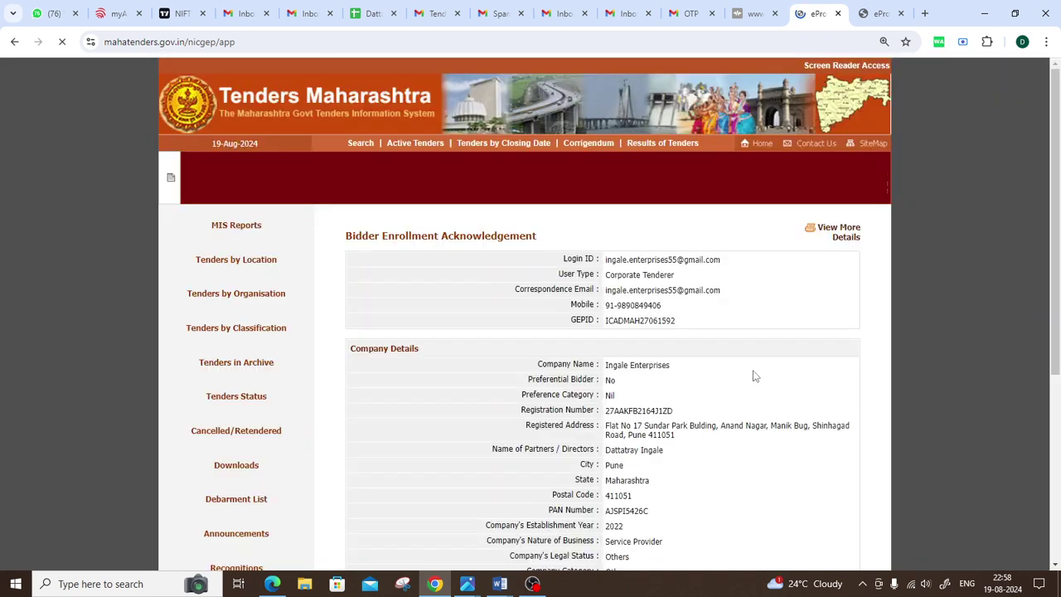
pyautogui.scroll(-5, 751, 370)
pyautogui.scroll(4, 698, 362)
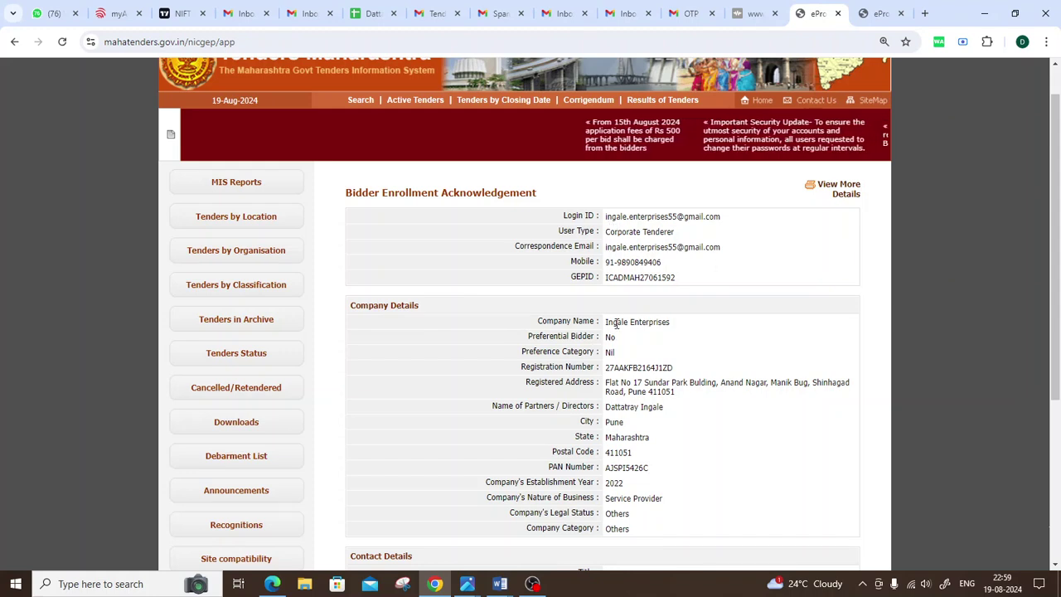
pyautogui.scroll(-1, 616, 324)
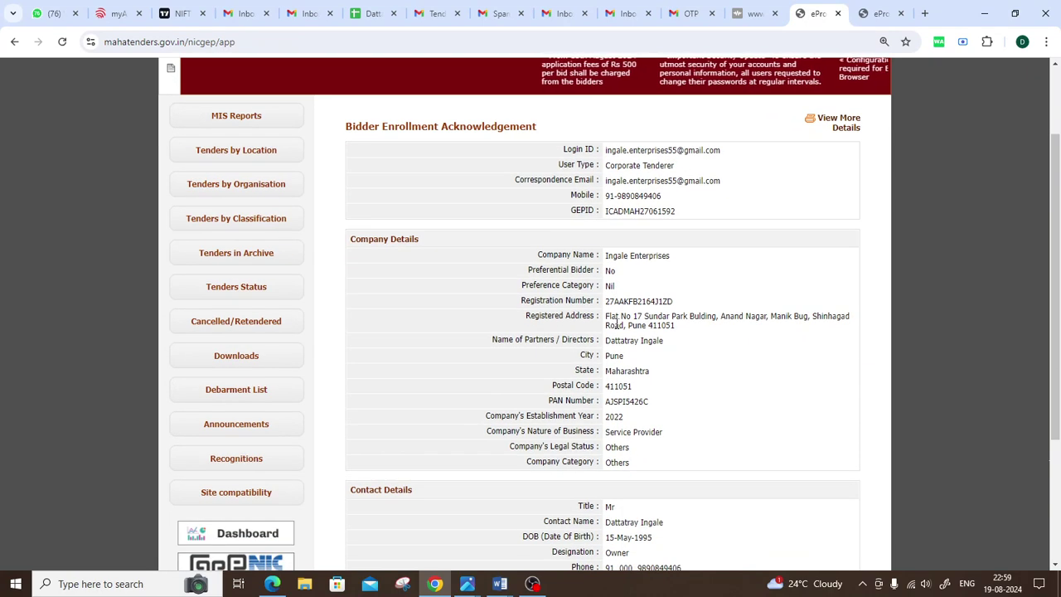
pyautogui.moveTo(605, 316); pyautogui.dragTo(654, 317)
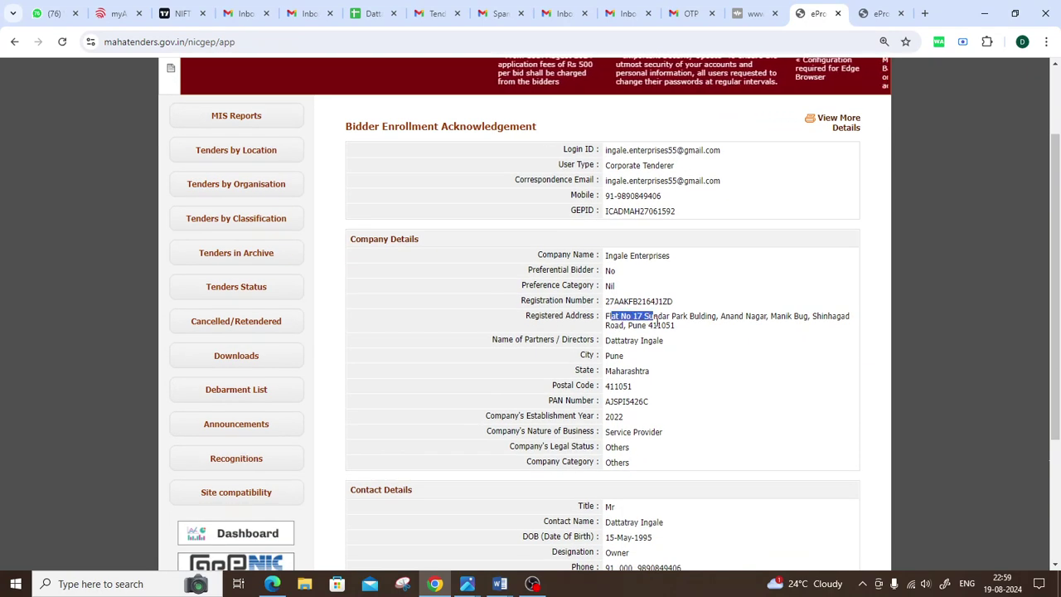
pyautogui.scroll(-3, 655, 399)
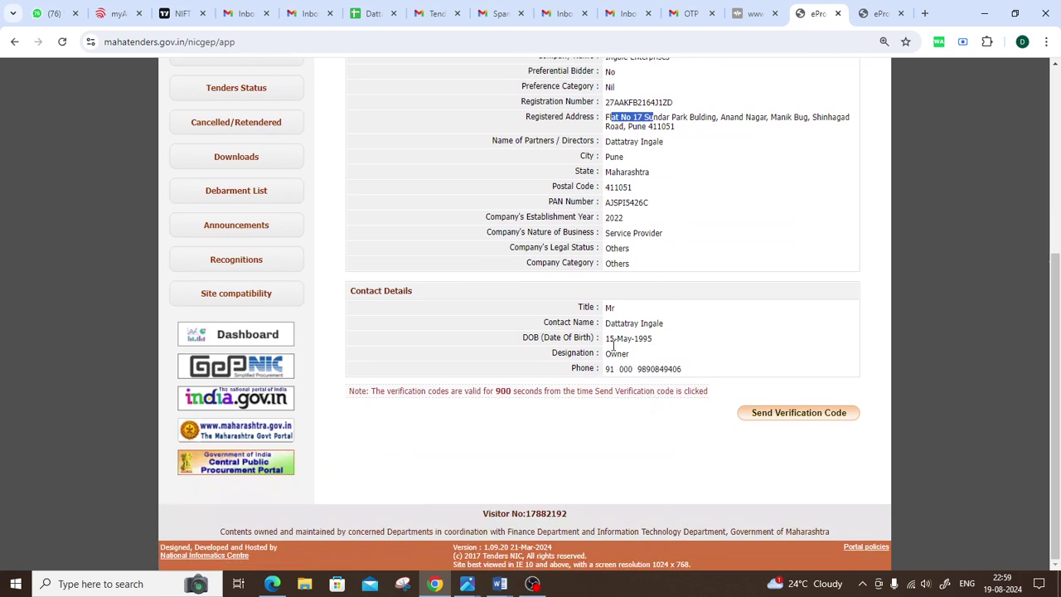
pyautogui.scroll(6, 726, 412)
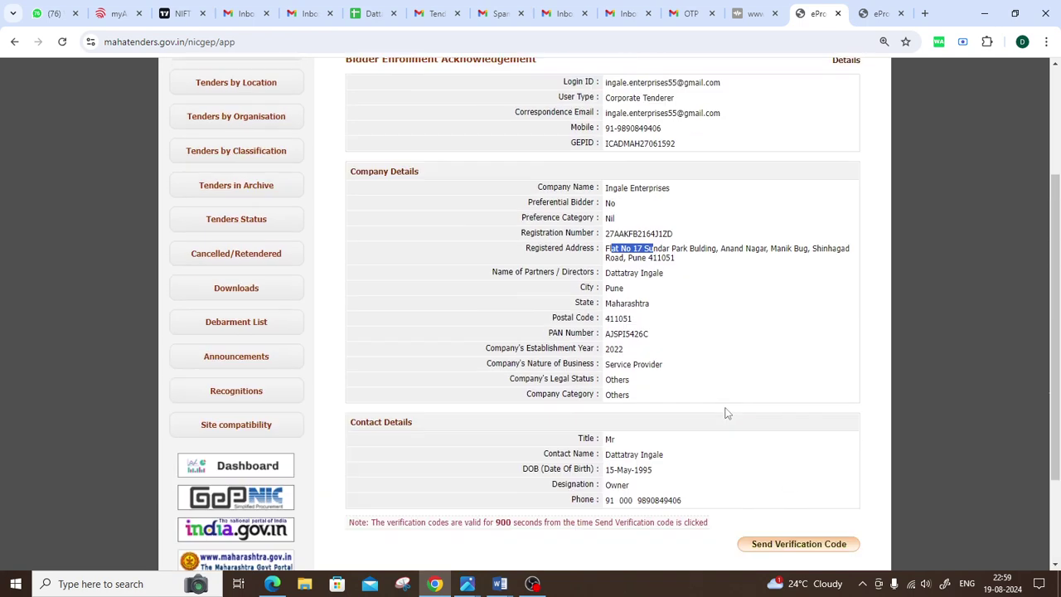
pyautogui.scroll(-4, 710, 317)
pyautogui.click(711, 317)
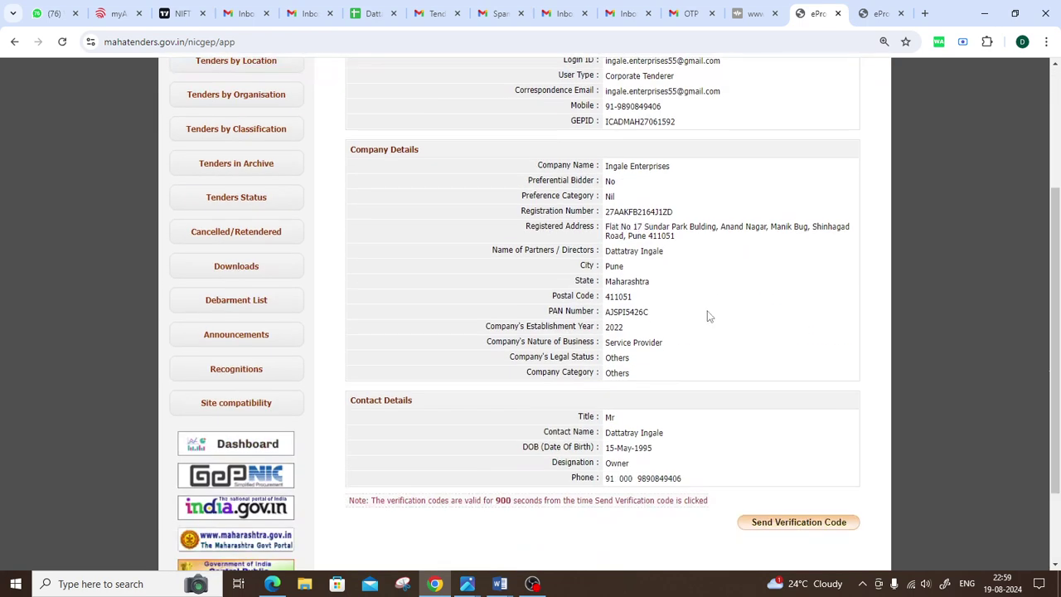
pyautogui.scroll(-2, 708, 316)
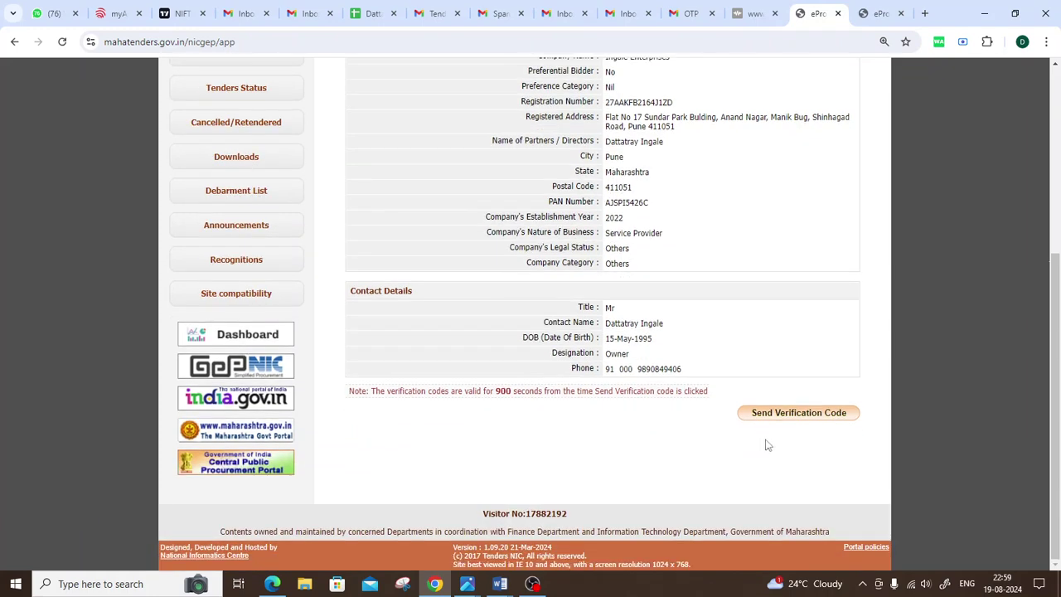
# Step: Send the verification codes and enter the SMS code in Mobile Verification Code
pyautogui.click(794, 414)
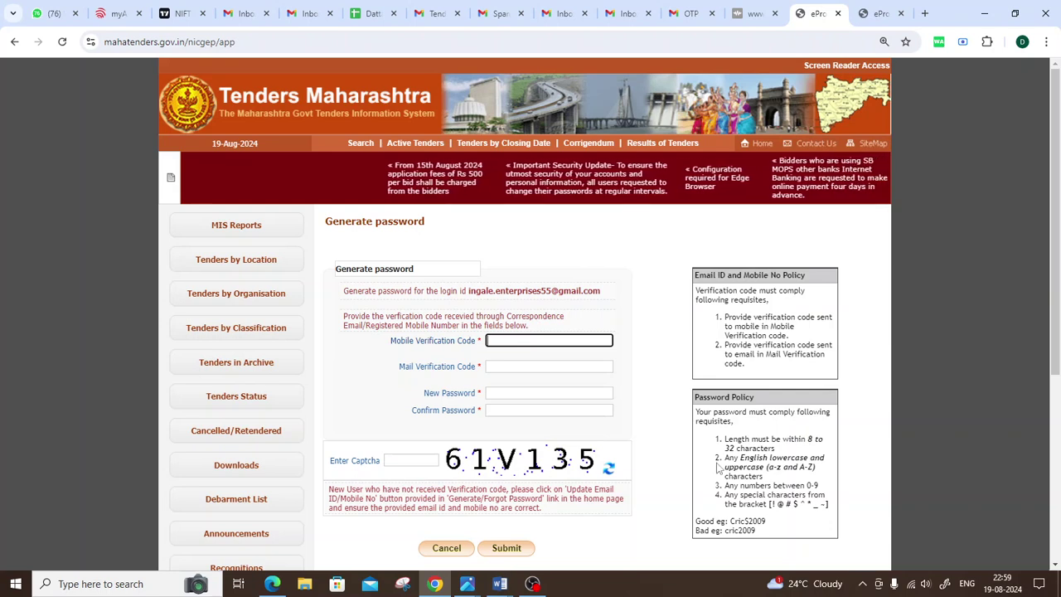
pyautogui.write('1')
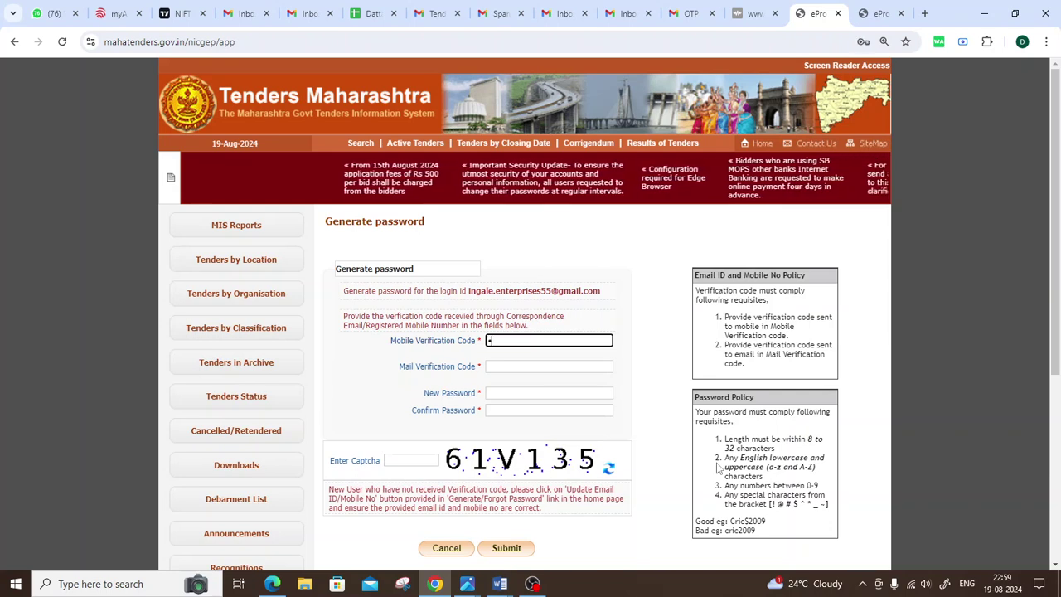
pyautogui.write('23')
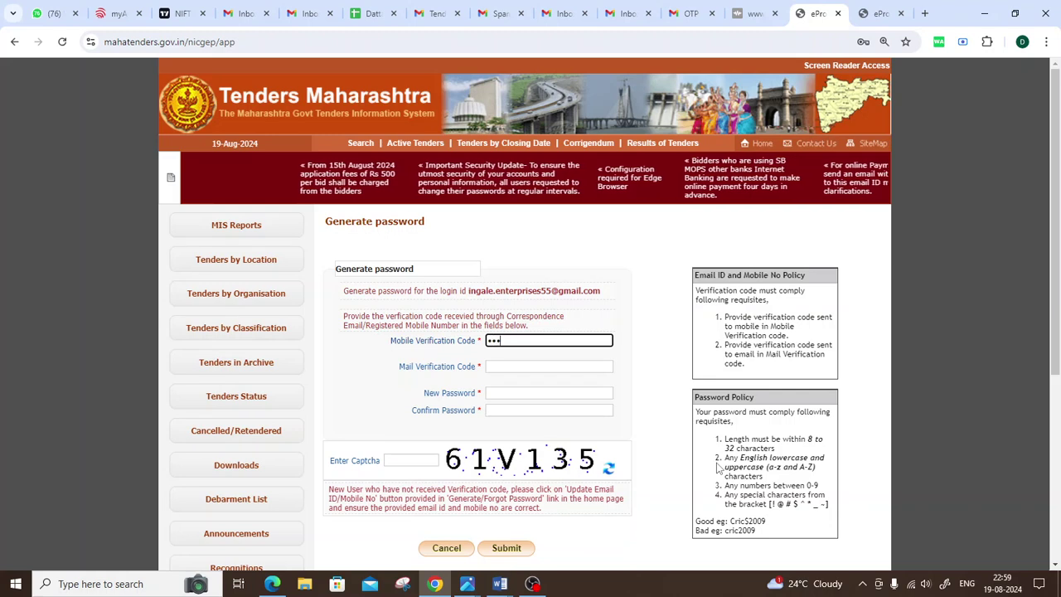
pyautogui.write('456')
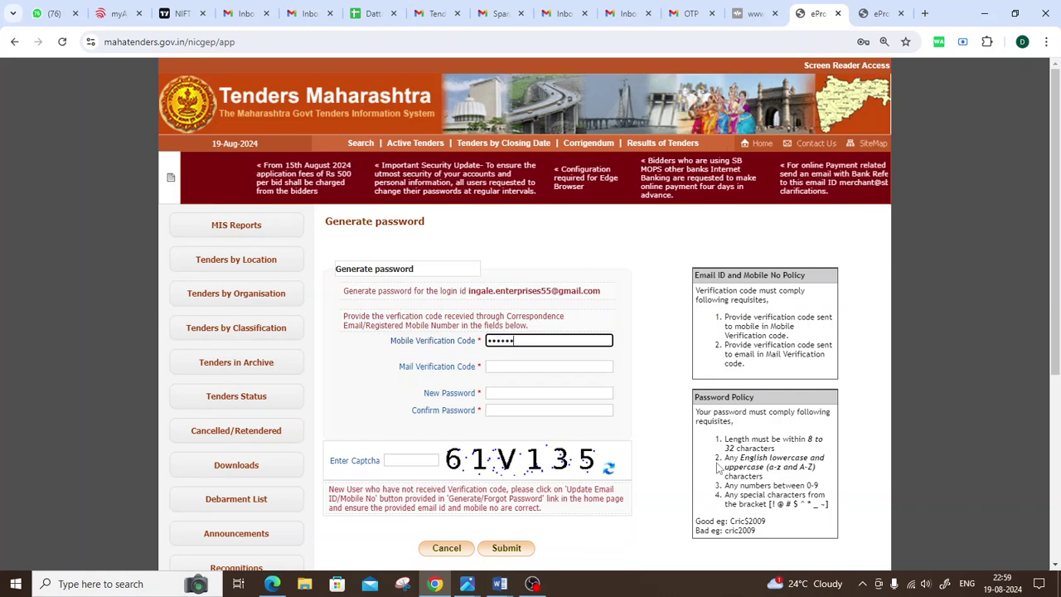
# Step: Refresh Gmail, open the 'Generate Password - Verification Code' email and copy its code
pyautogui.click(630, 10)
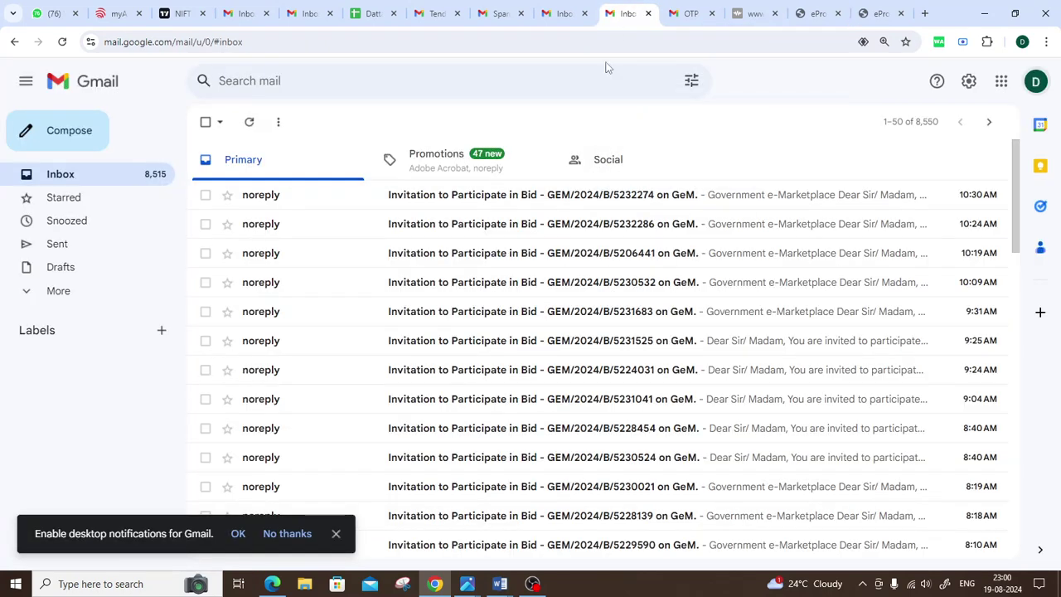
pyautogui.click(249, 123)
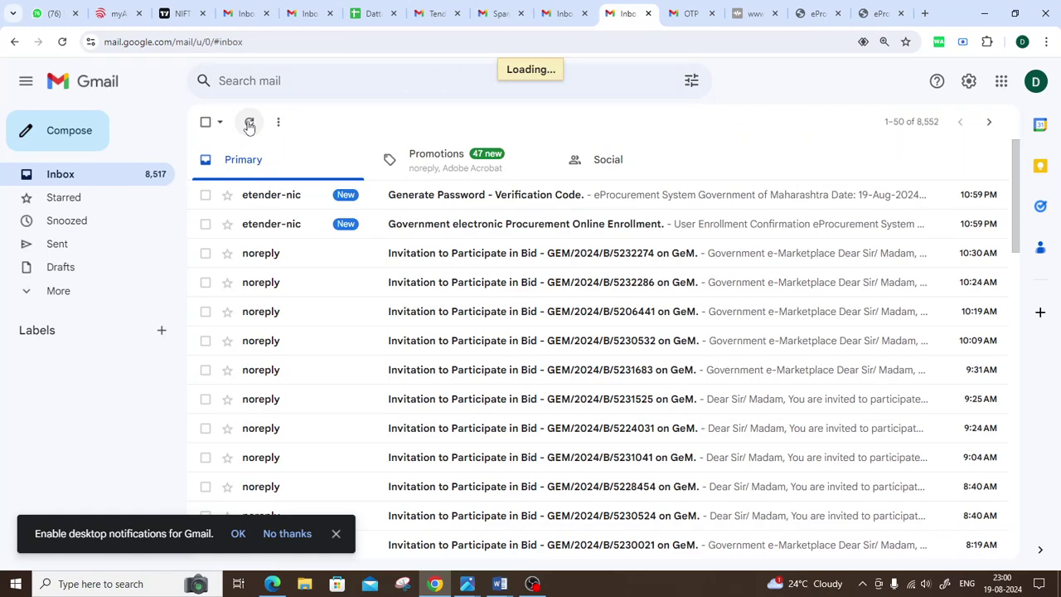
pyautogui.click(426, 205)
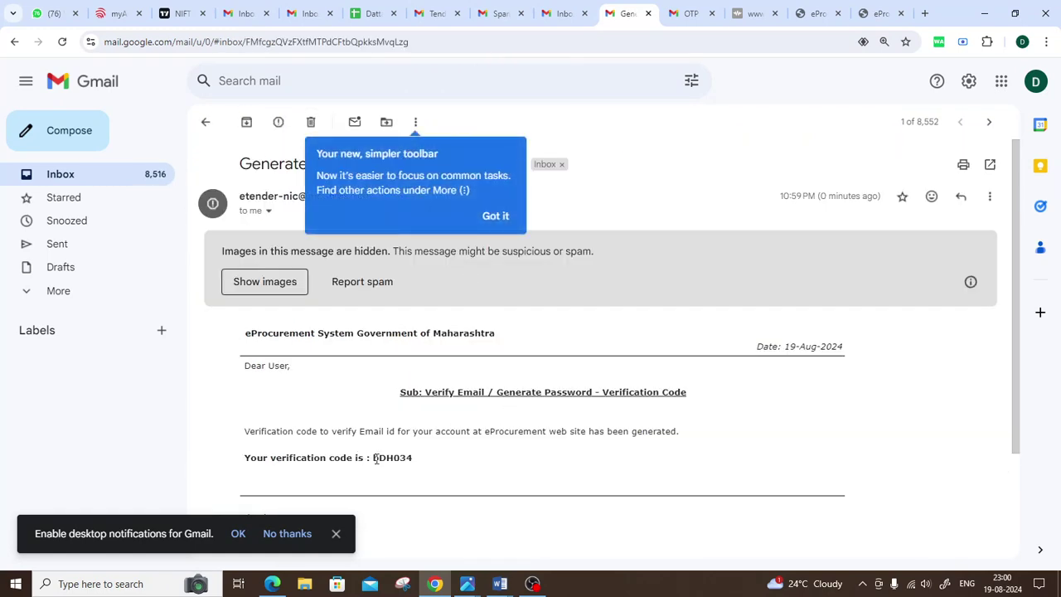
pyautogui.moveTo(374, 457); pyautogui.dragTo(411, 457)
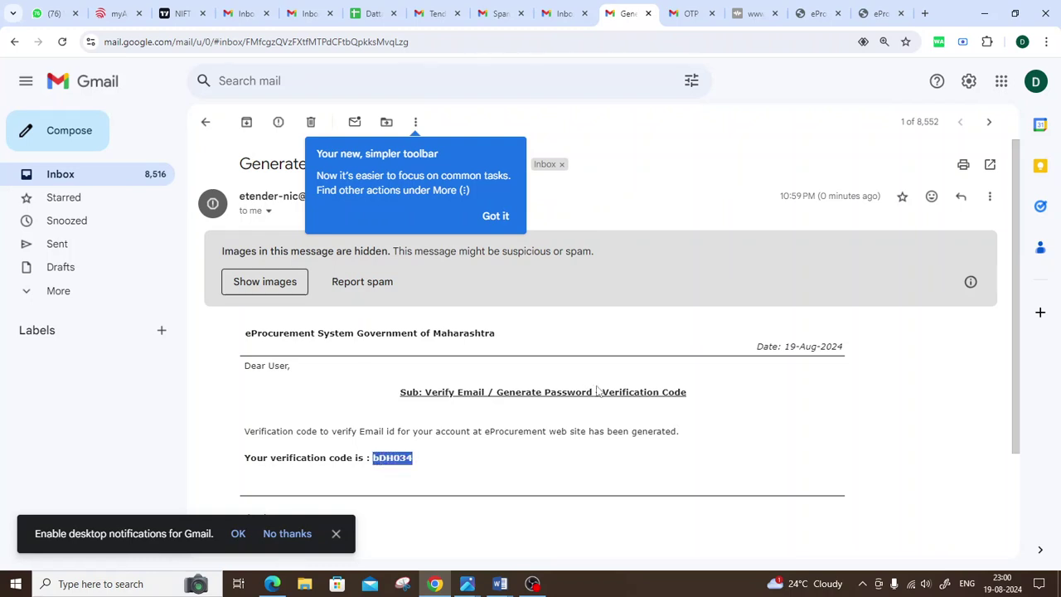
pyautogui.scroll(-2, 597, 384)
pyautogui.scroll(1, 596, 384)
pyautogui.moveTo(230, 395); pyautogui.dragTo(419, 400)
pyautogui.click(381, 391)
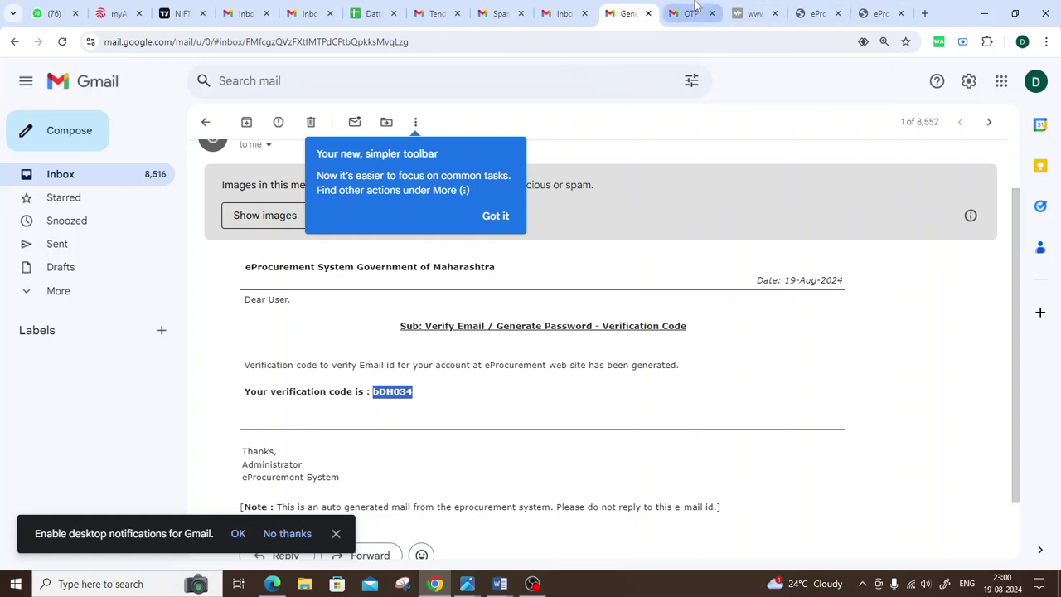
pyautogui.click(816, 13)
# Step: Paste the mail verification code and enter the new password and its confirmation
pyautogui.click(504, 365)
pyautogui.hotkey('ctrl', 'v')
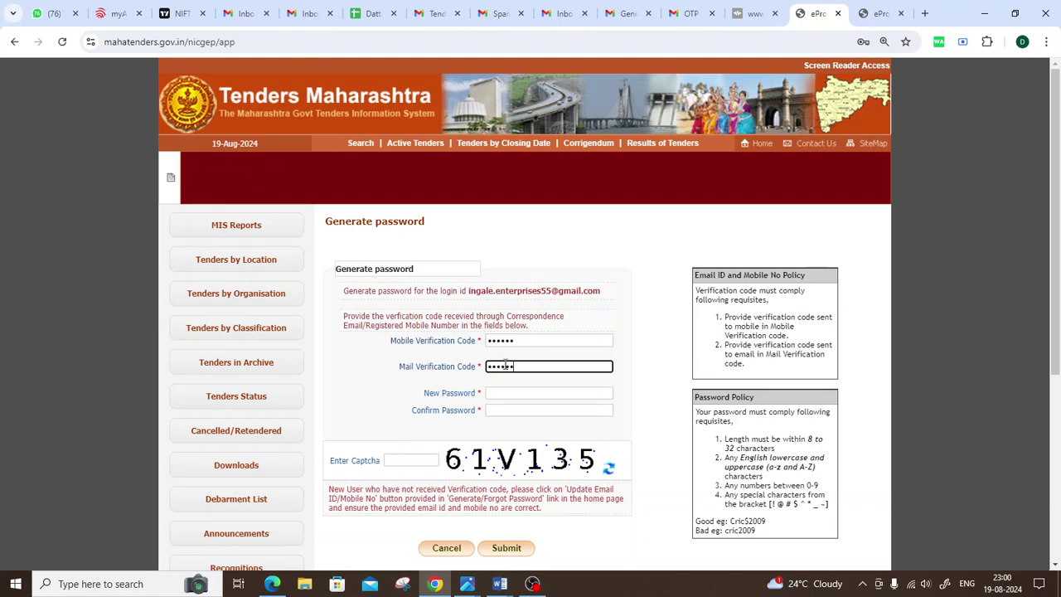
pyautogui.click(524, 391)
pyautogui.click(661, 362)
pyautogui.click(509, 393)
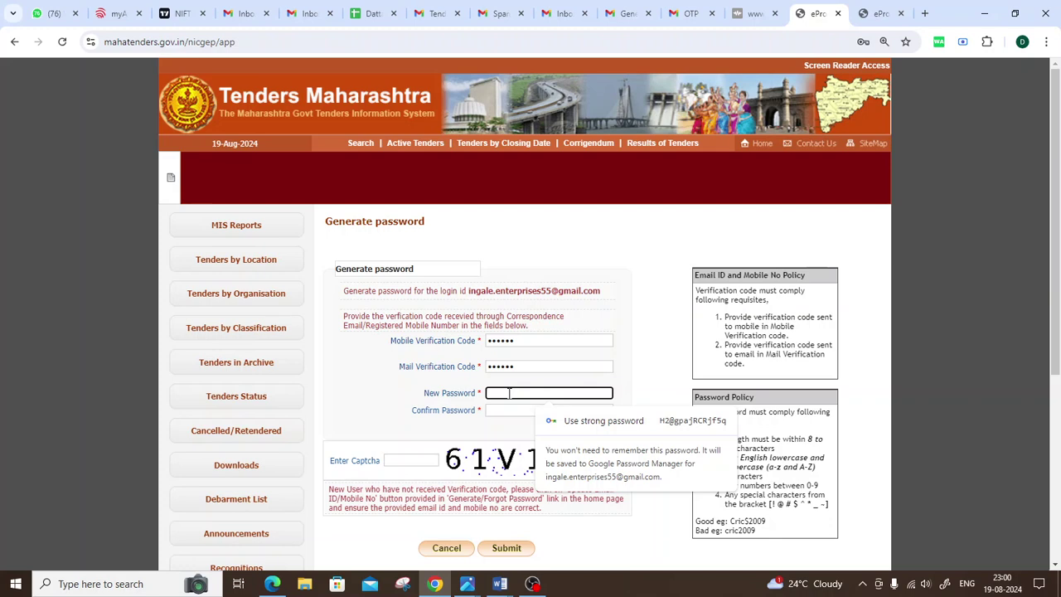
pyautogui.write('*********')
pyautogui.press('Tab')
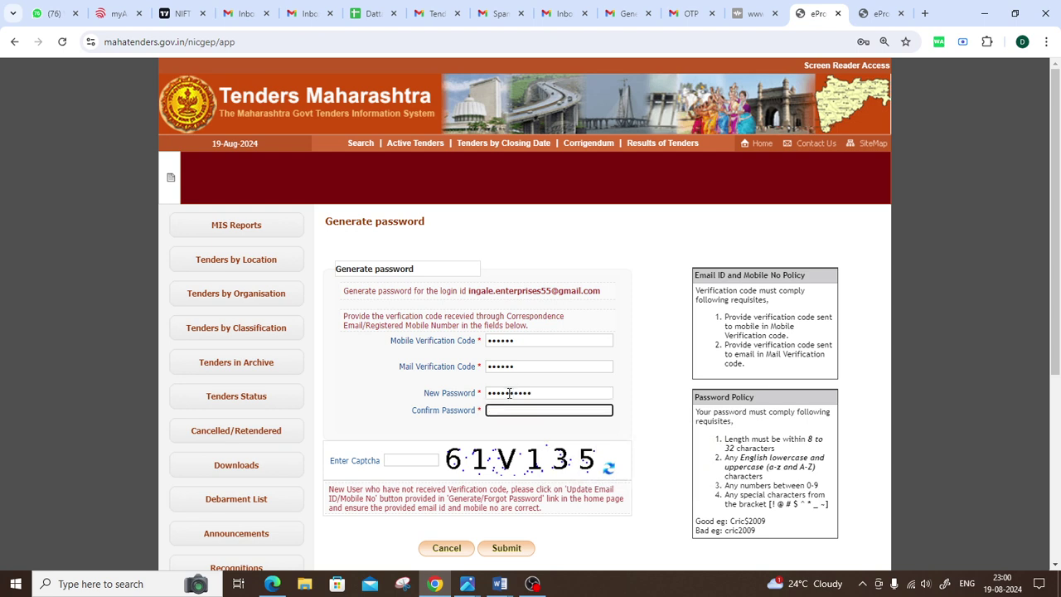
pyautogui.write('***********')
# Step: Enter the captcha and submit the new password request
pyautogui.click(403, 457)
pyautogui.write('61')
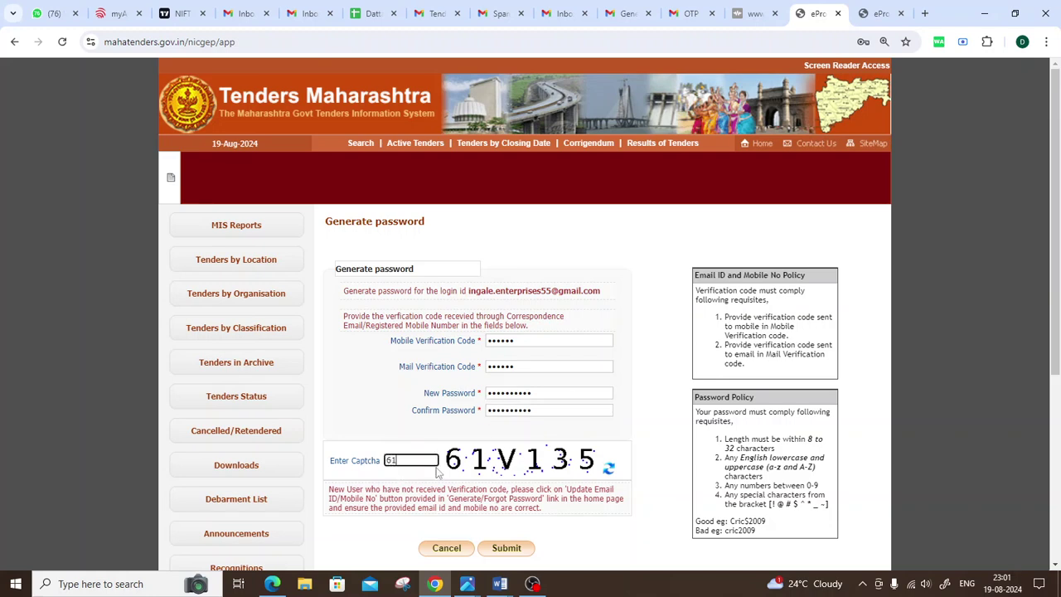
pyautogui.write('V135')
pyautogui.scroll(-1, 552, 506)
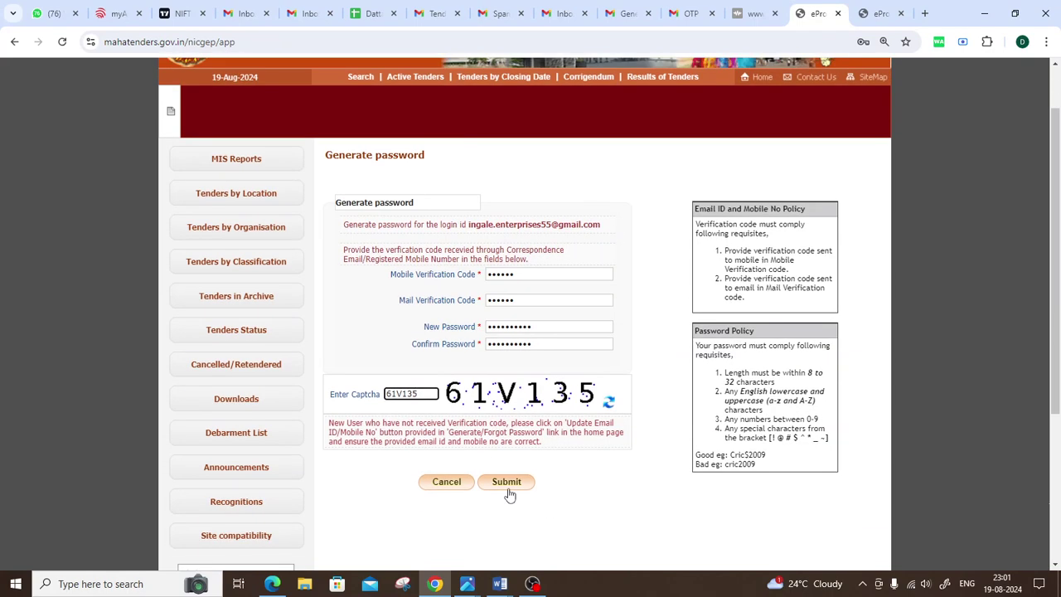
pyautogui.click(505, 481)
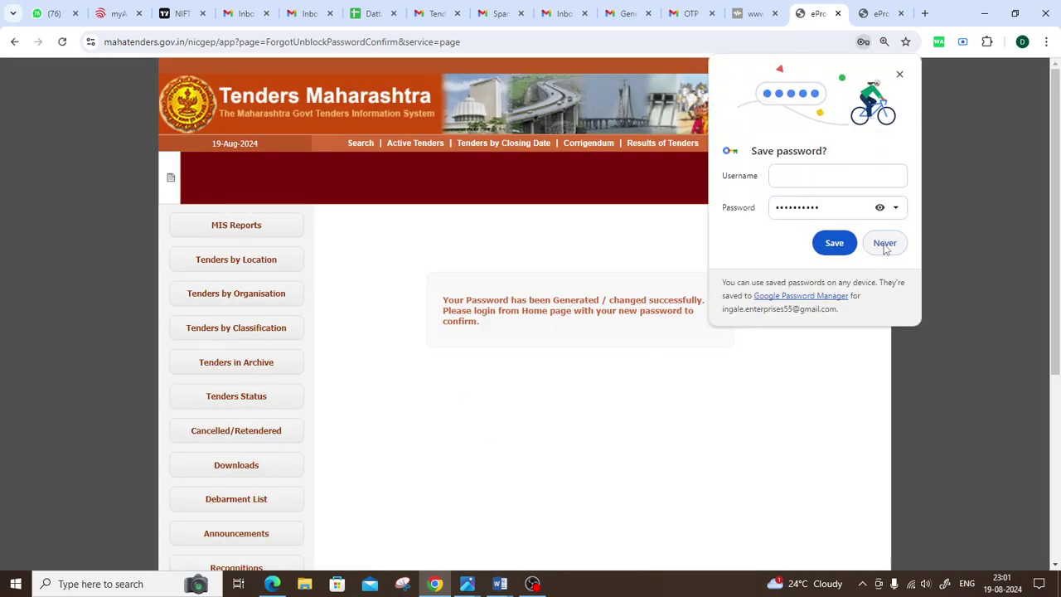
# Step: Refuse Chrome's Save password offer and highlight the password-generated success message
pyautogui.click(884, 243)
pyautogui.moveTo(443, 300); pyautogui.dragTo(491, 328)
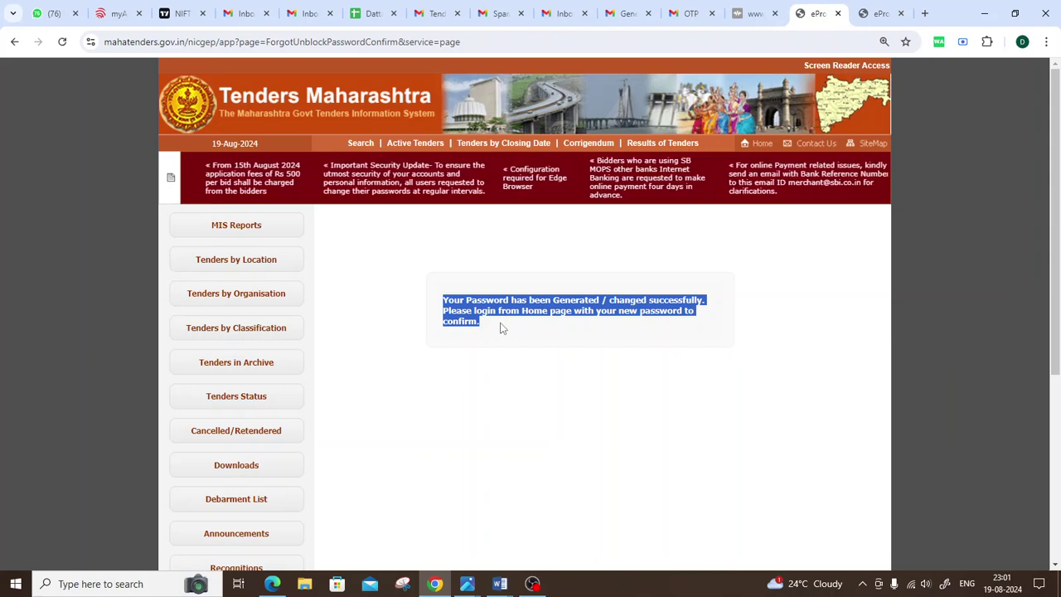
pyautogui.click(616, 370)
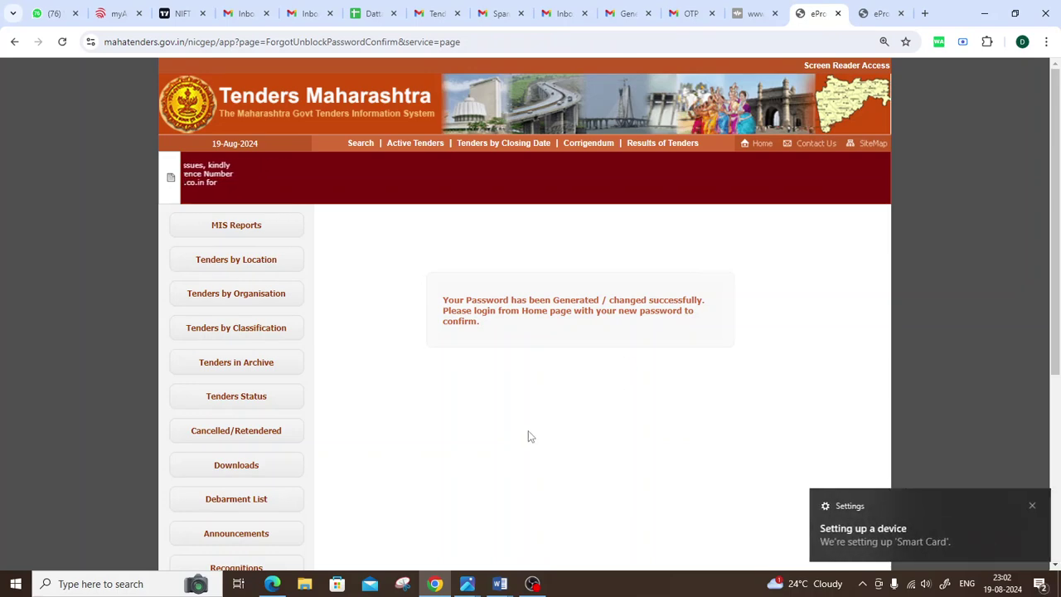
# Step: Close the device Settings window and try a Windows search for 'hyper'
pyautogui.click(906, 526)
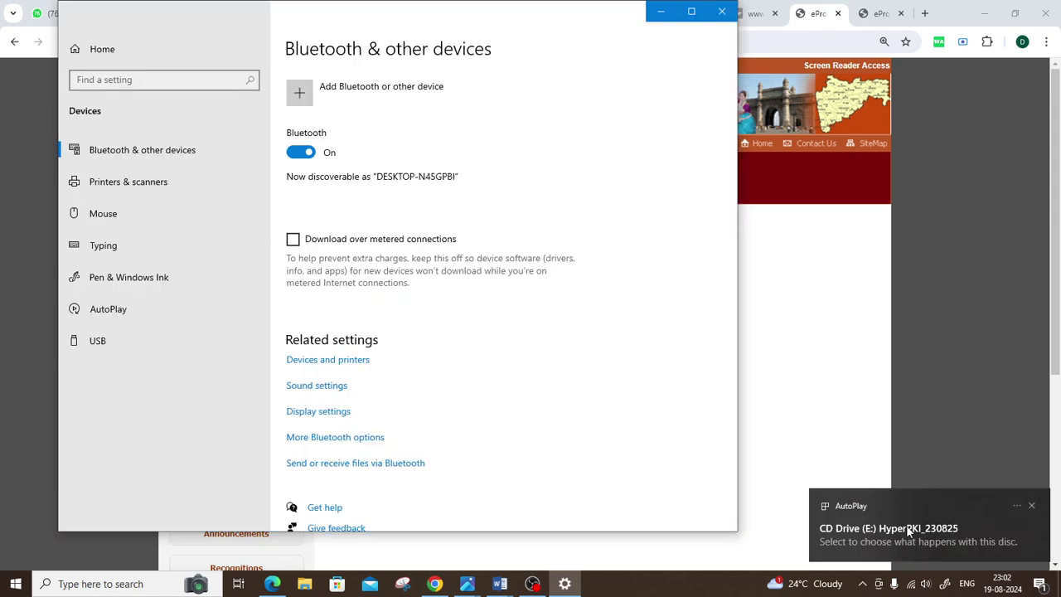
pyautogui.click(908, 530)
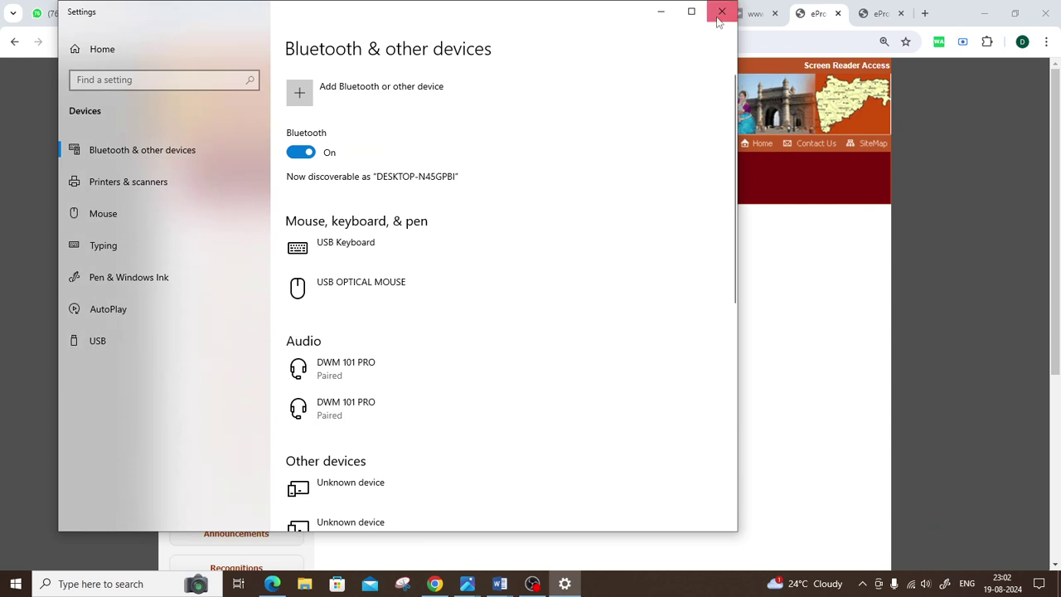
pyautogui.click(721, 11)
pyautogui.click(124, 585)
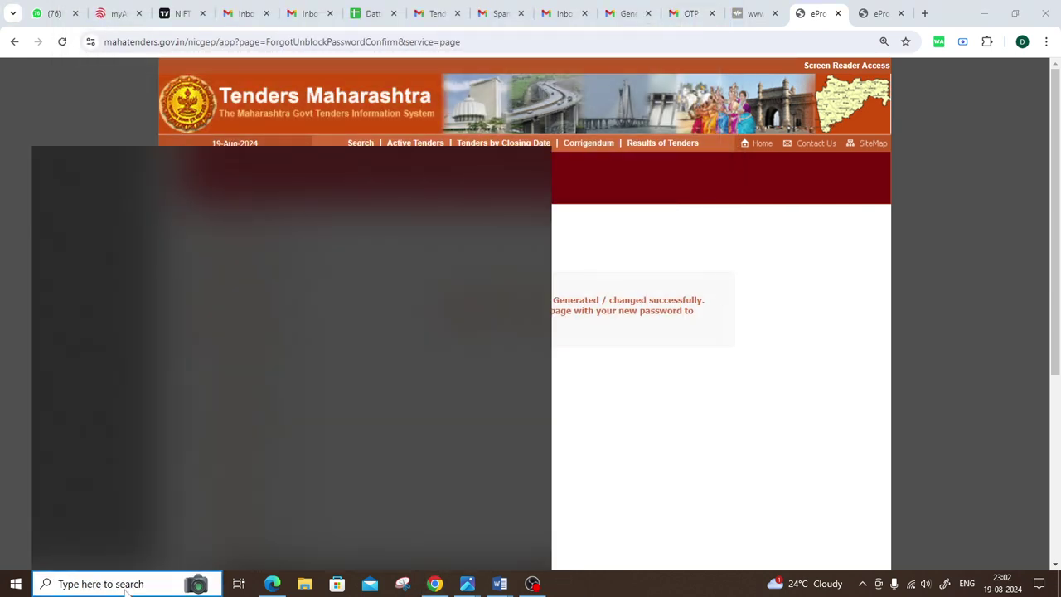
pyautogui.write('hyp')
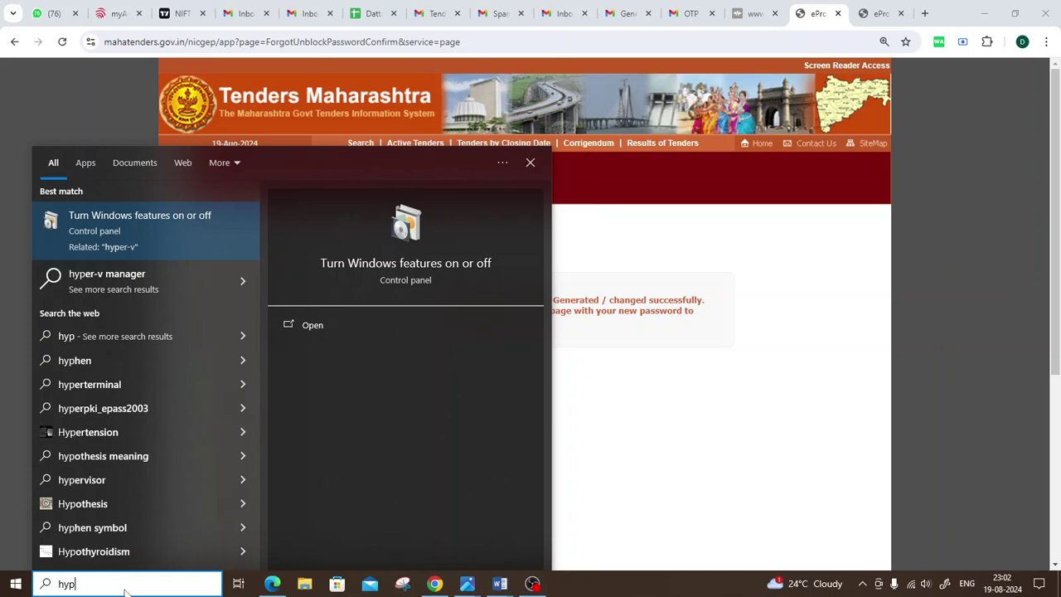
pyautogui.write('er')
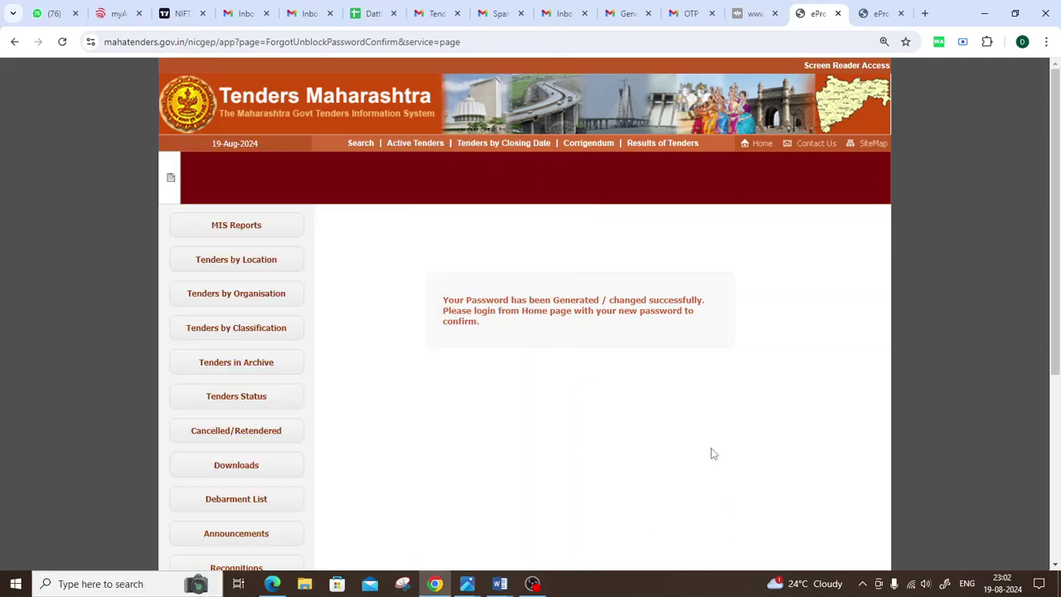
pyautogui.click(710, 450)
pyautogui.click(306, 585)
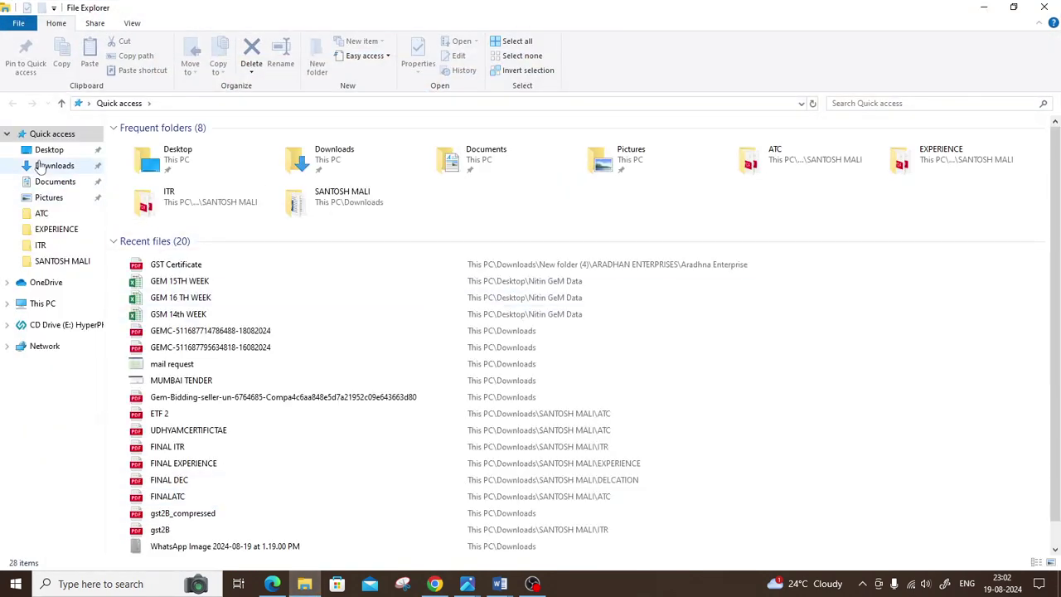
# Step: Navigate from Desktop to This PC and select CD Drive (E:) HyperPKI
pyautogui.click(49, 150)
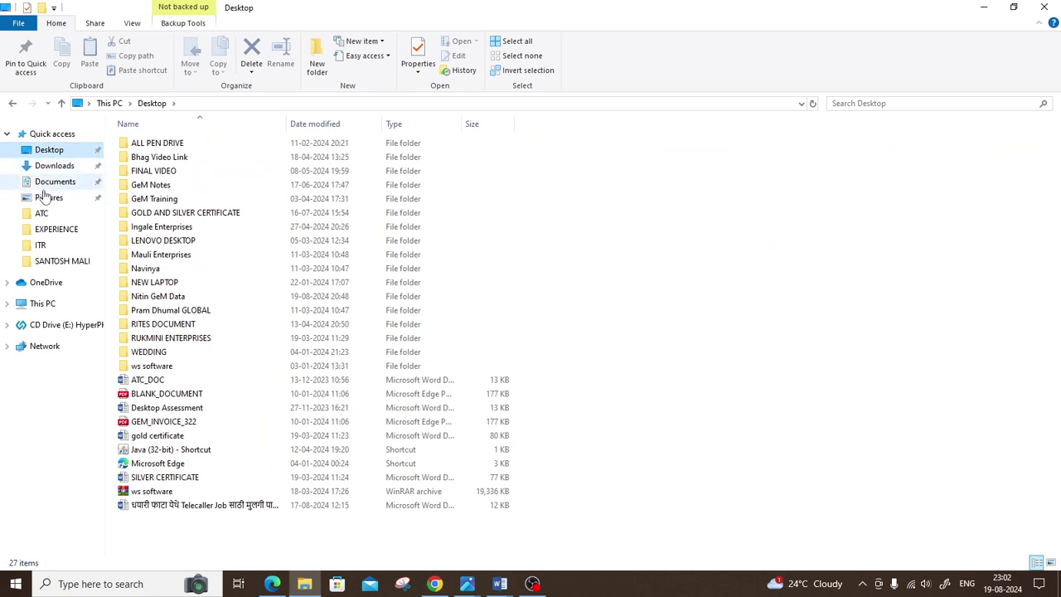
pyautogui.click(39, 306)
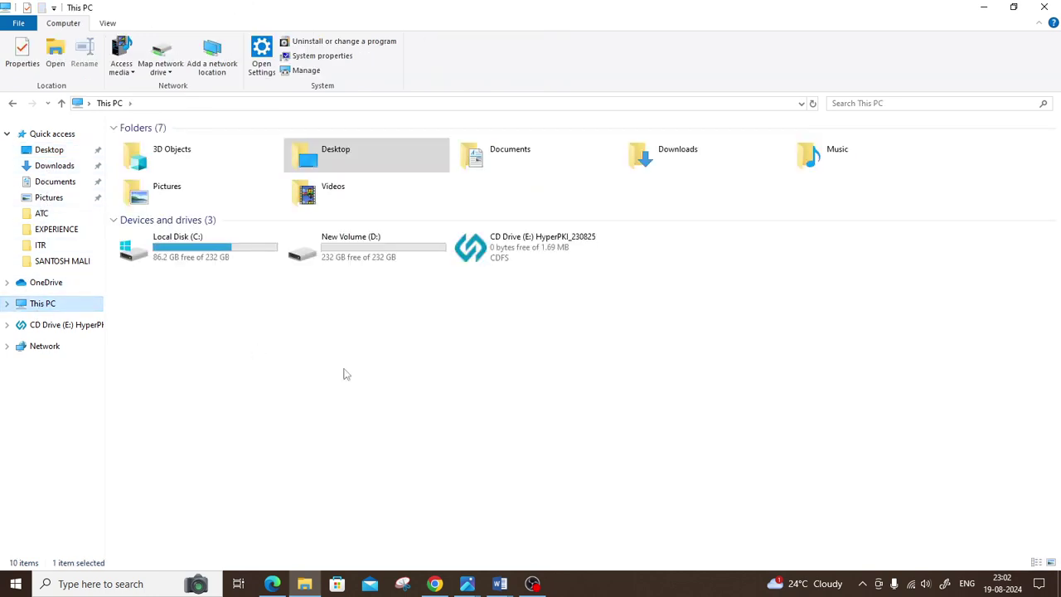
pyautogui.click(507, 251)
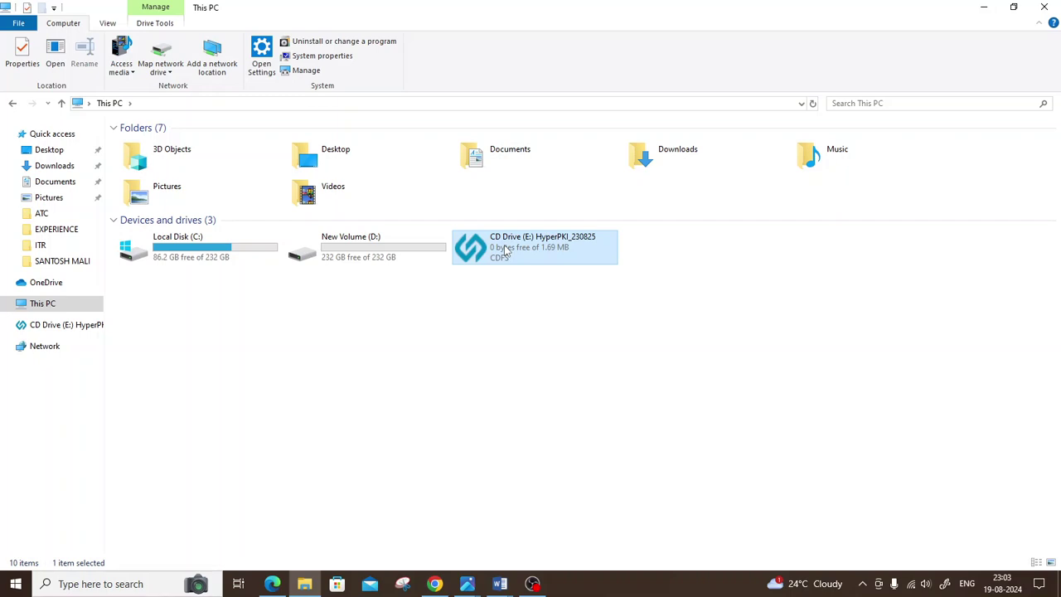
# Step: Install HyperPKI_HYP2003 at the default location with the Private CSP option
pyautogui.rightClick(567, 308)
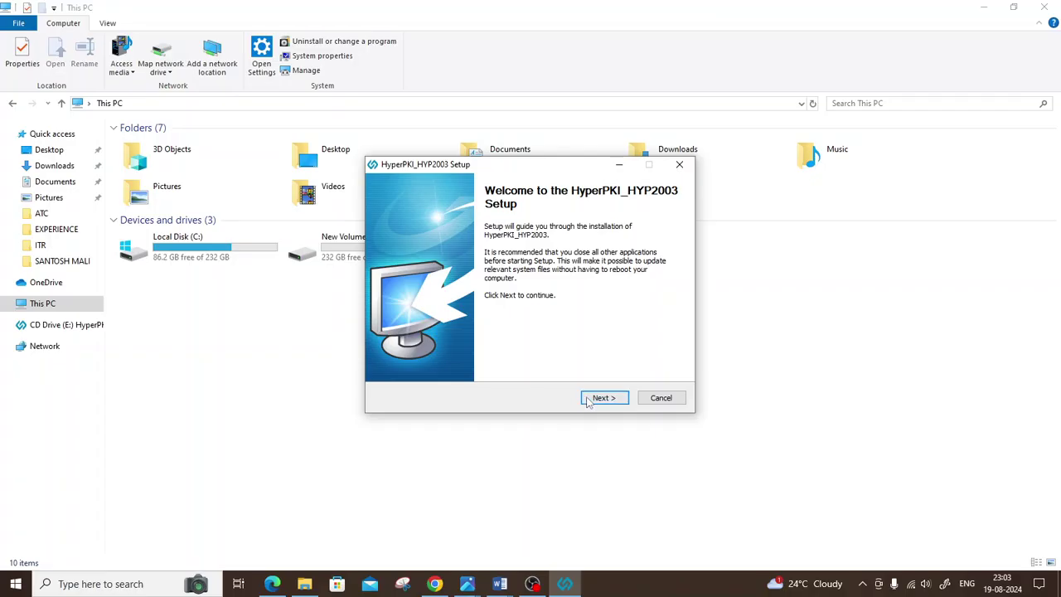
pyautogui.click(590, 398)
pyautogui.click(598, 399)
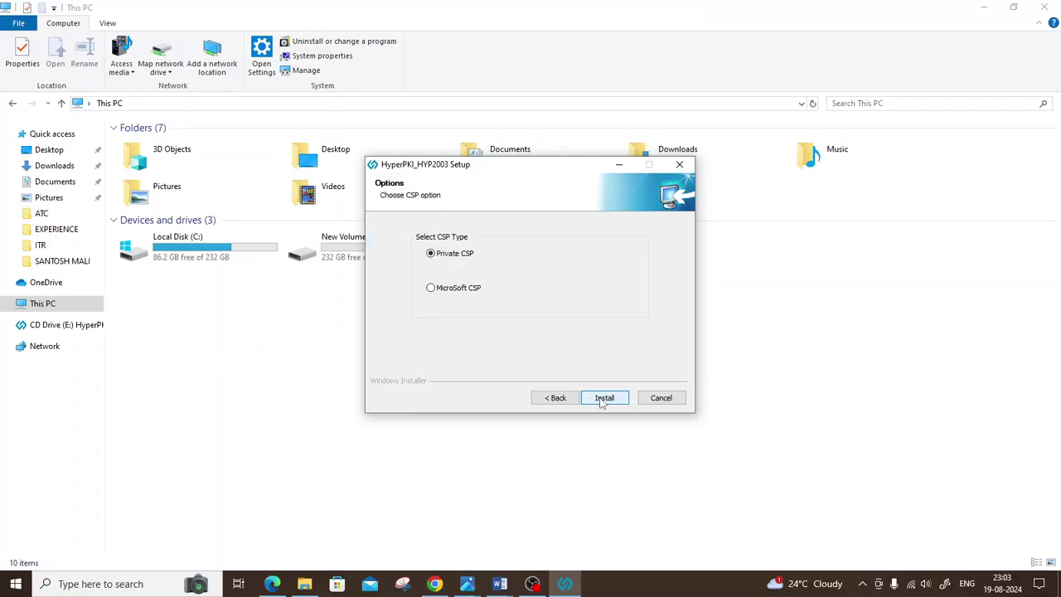
pyautogui.click(609, 398)
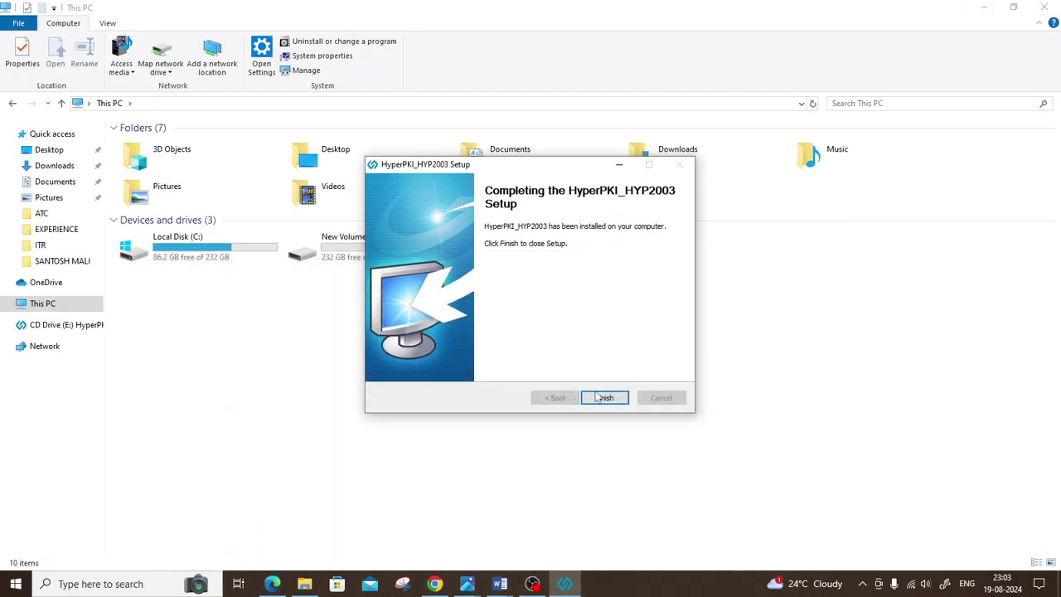
pyautogui.click(604, 397)
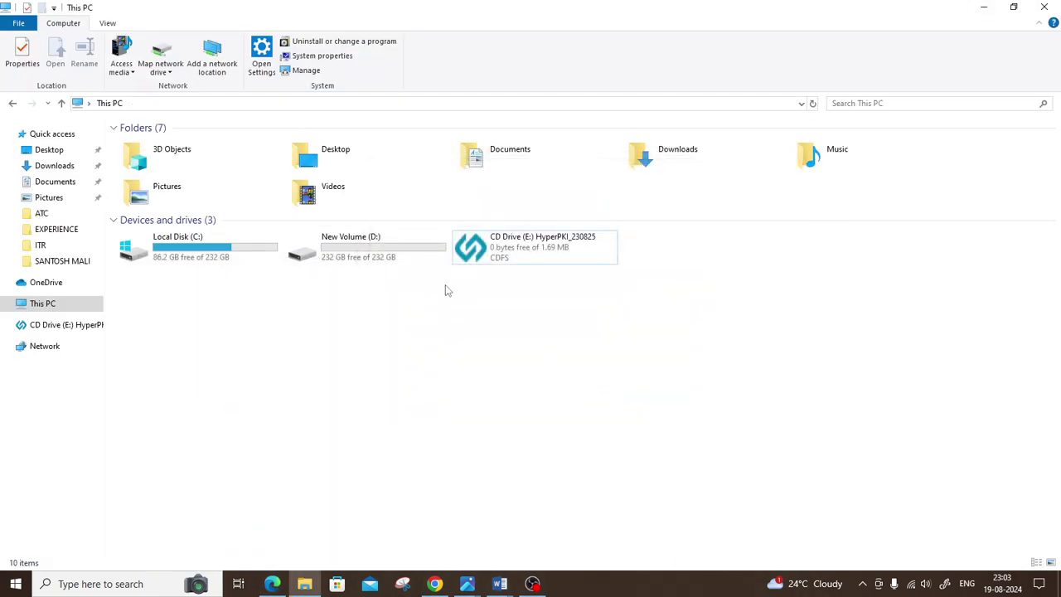
# Step: Refresh the This PC view and try a Windows search for 'hyper'
pyautogui.rightClick(430, 314)
pyautogui.click(494, 366)
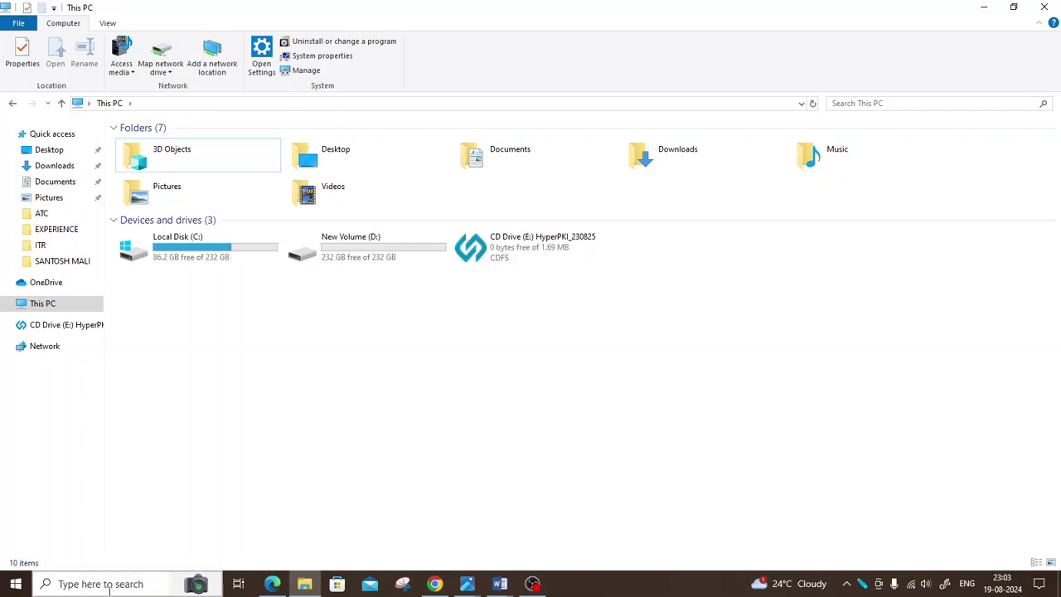
pyautogui.click(108, 584)
pyautogui.write('hy')
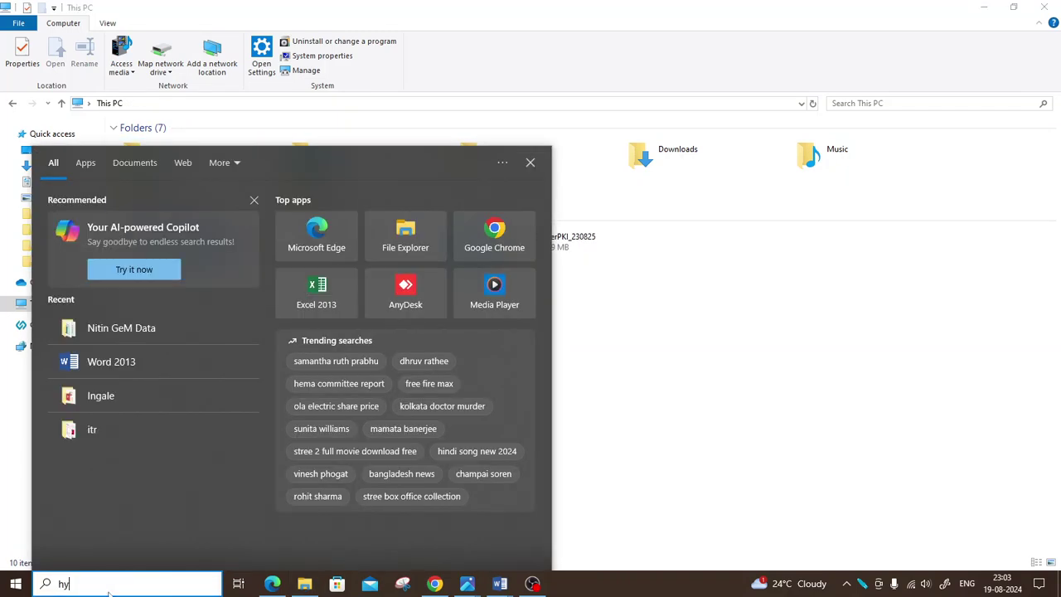
pyautogui.write('per')
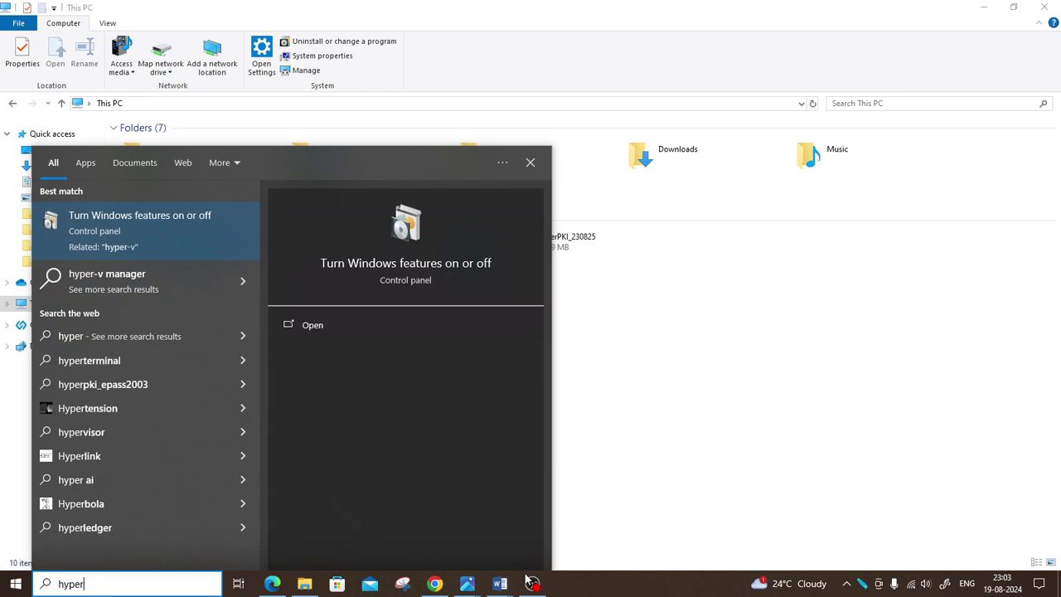
pyautogui.click(621, 407)
# Step: Rerun setup from CD Drive (E:), acknowledge 'already installed', and show hidden tray icons
pyautogui.click(499, 257)
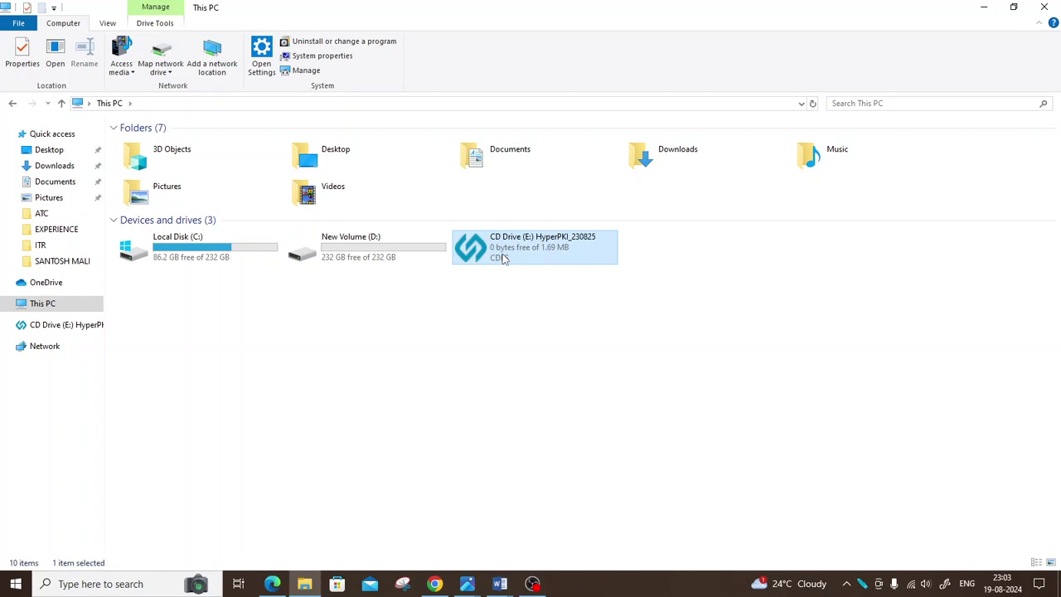
pyautogui.click(862, 585)
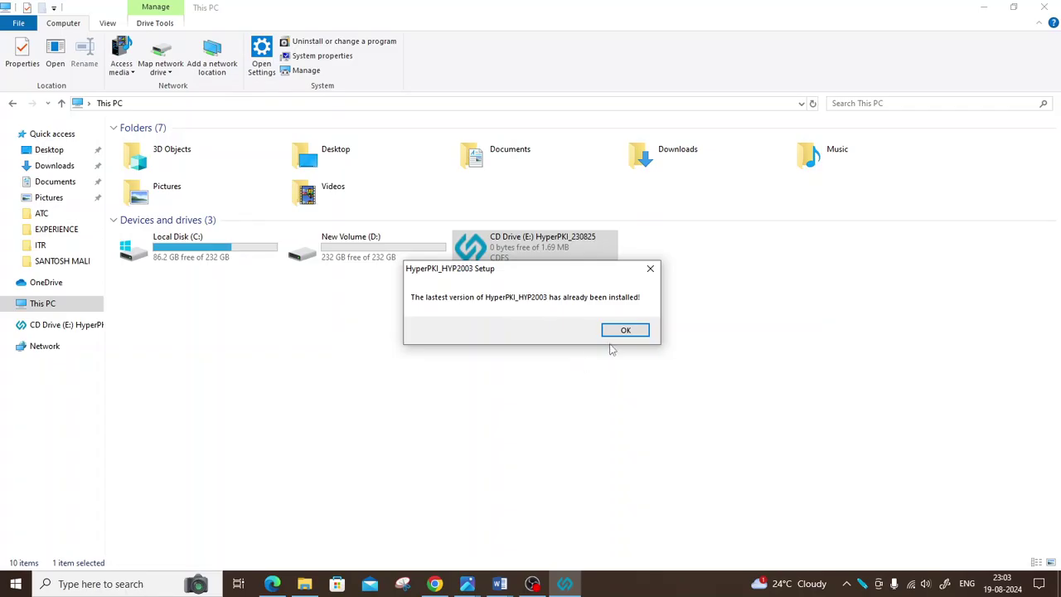
pyautogui.click(626, 332)
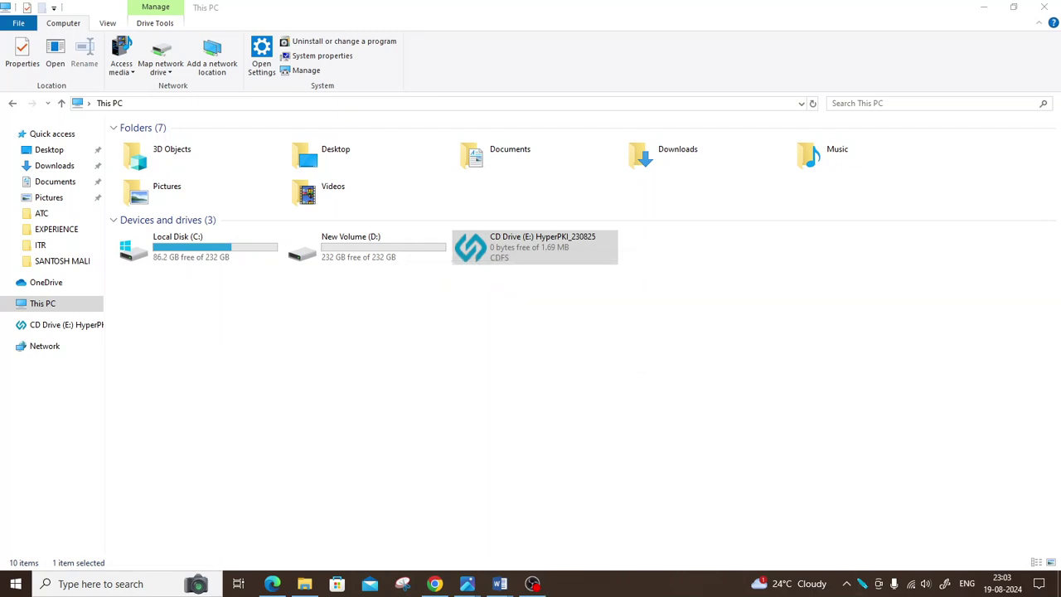
pyautogui.click(862, 584)
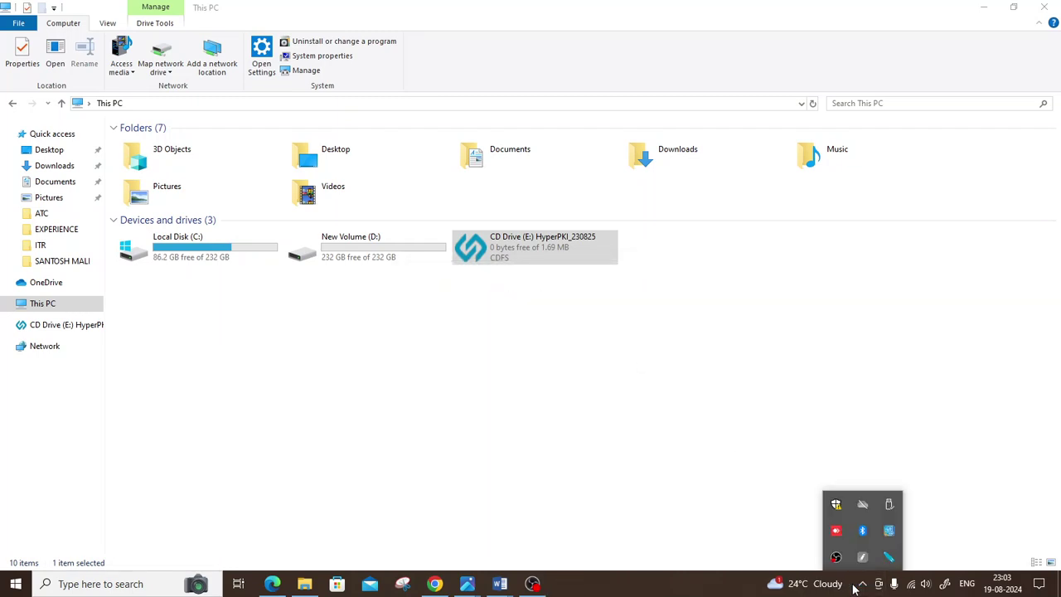
# Step: Log in to the HYP2003 token in HyperPKI Token Manager with the user PIN
pyautogui.click(890, 559)
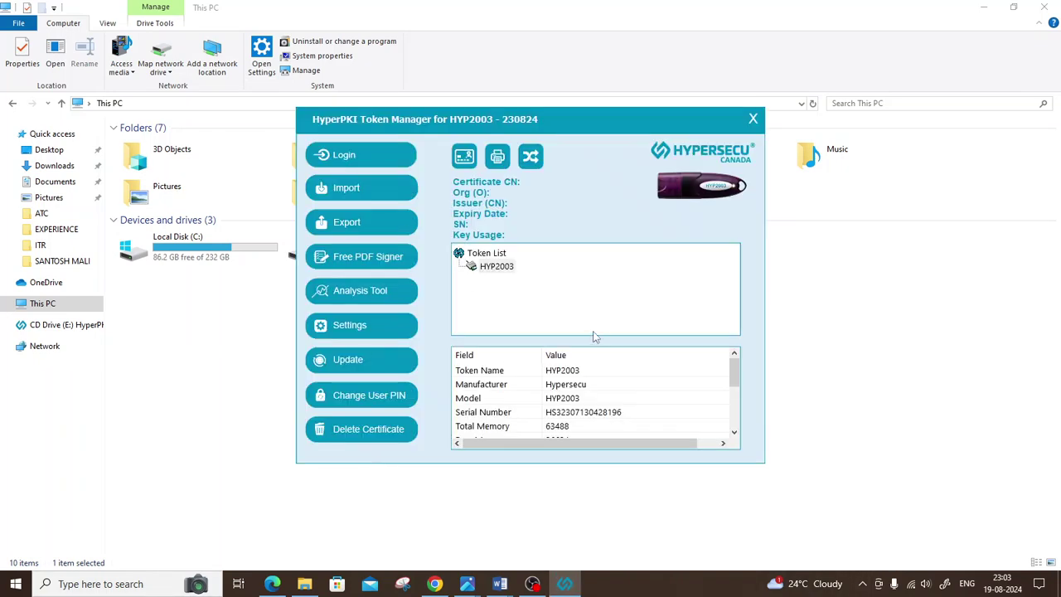
pyautogui.click(342, 160)
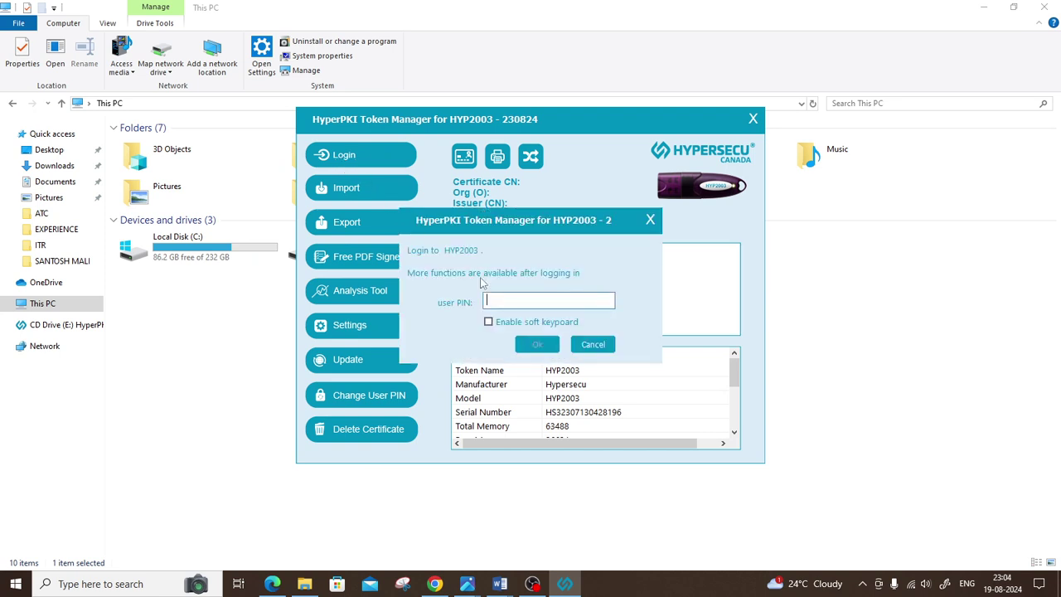
pyautogui.write('12')
pyautogui.click(538, 346)
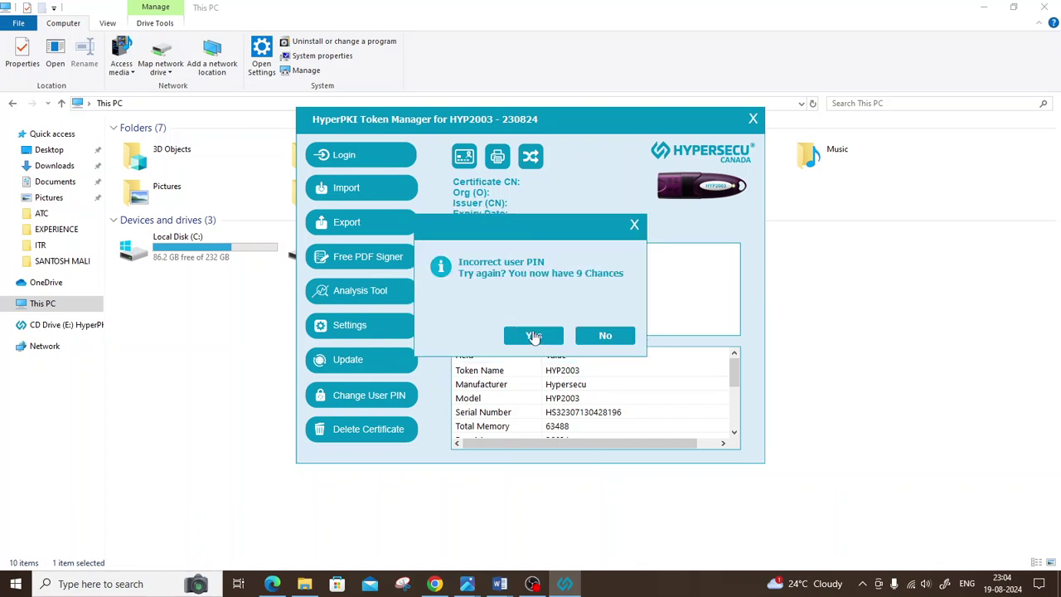
pyautogui.click(532, 335)
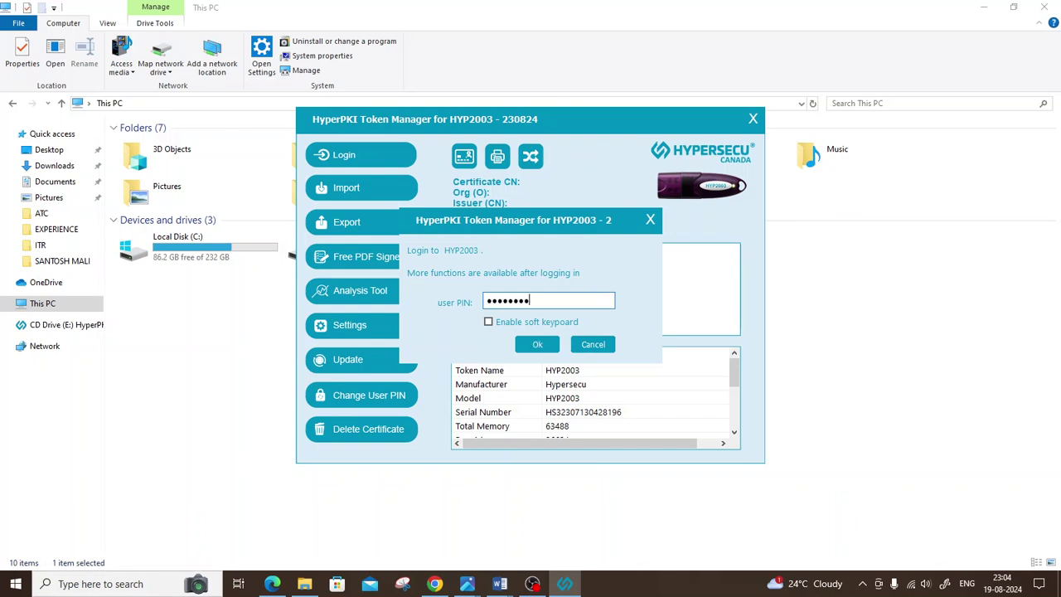
pyautogui.click(544, 346)
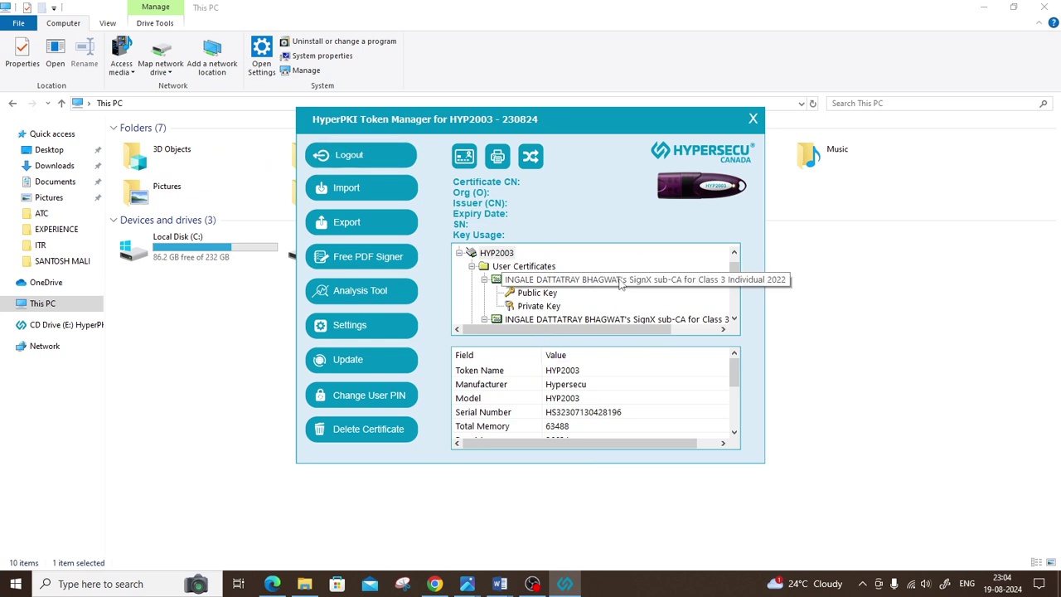
# Step: Check the user certificate's validity period, 2024-8-10 to 2026-8-10
pyautogui.click(623, 285)
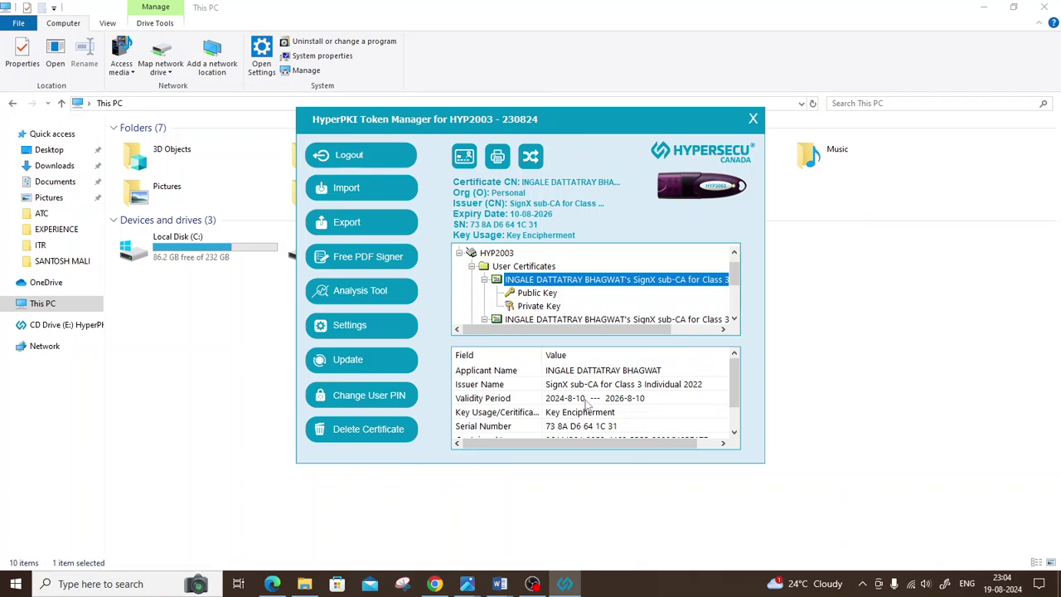
pyautogui.scroll(-1, 593, 404)
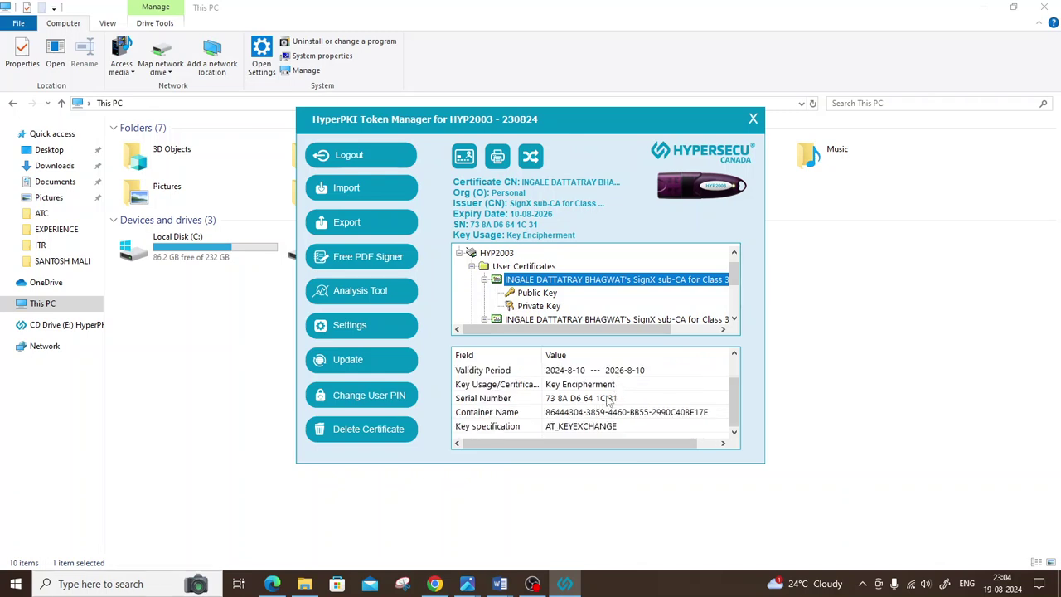
pyautogui.scroll(1, 608, 399)
pyautogui.click(608, 399)
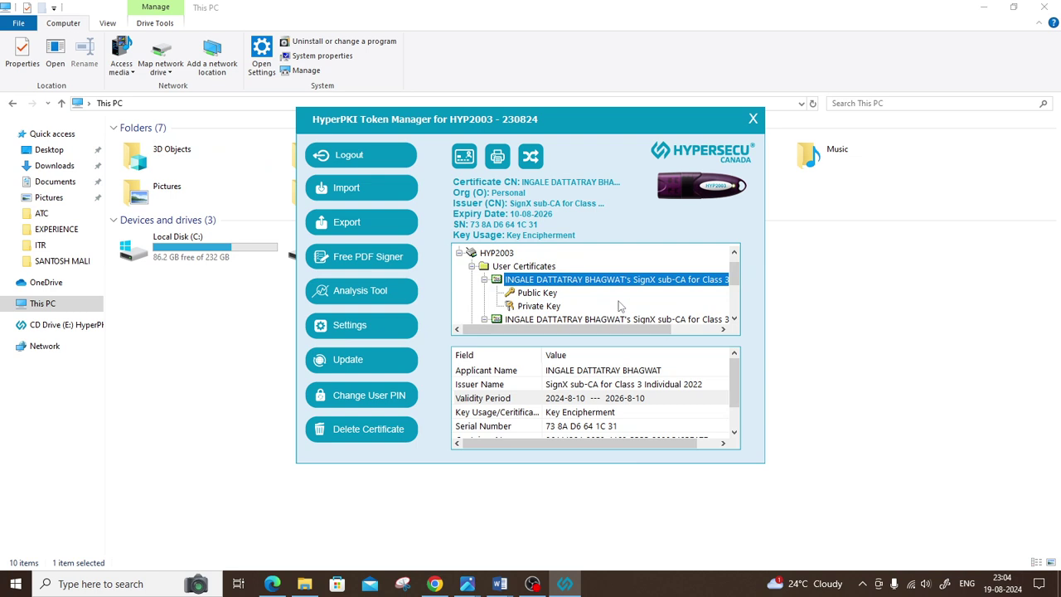
pyautogui.click(913, 238)
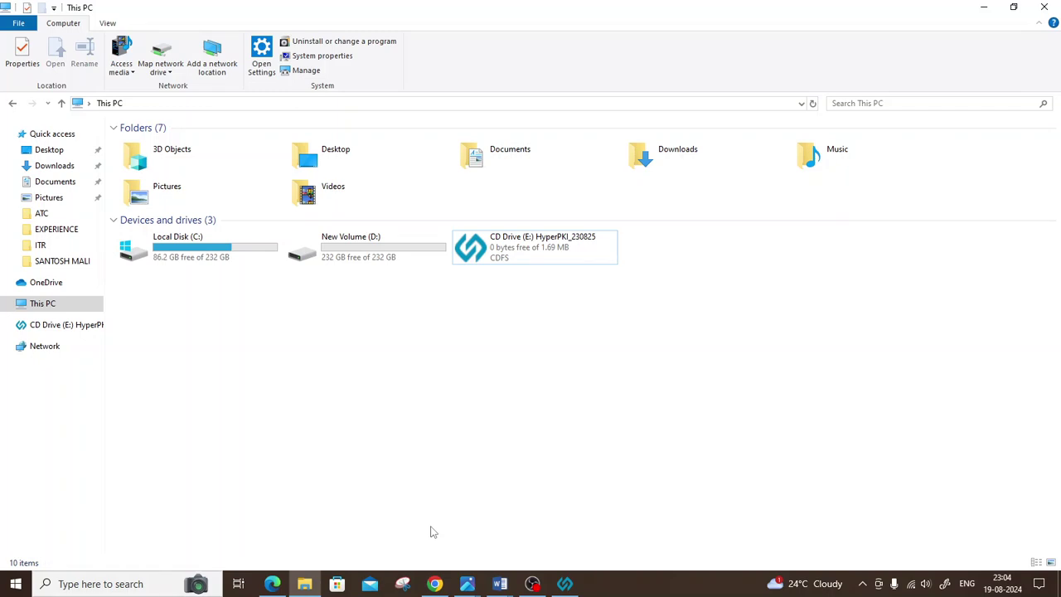
# Step: Refresh the This PC view, then search the web for mahatenders in a new Edge tab
pyautogui.rightClick(454, 382)
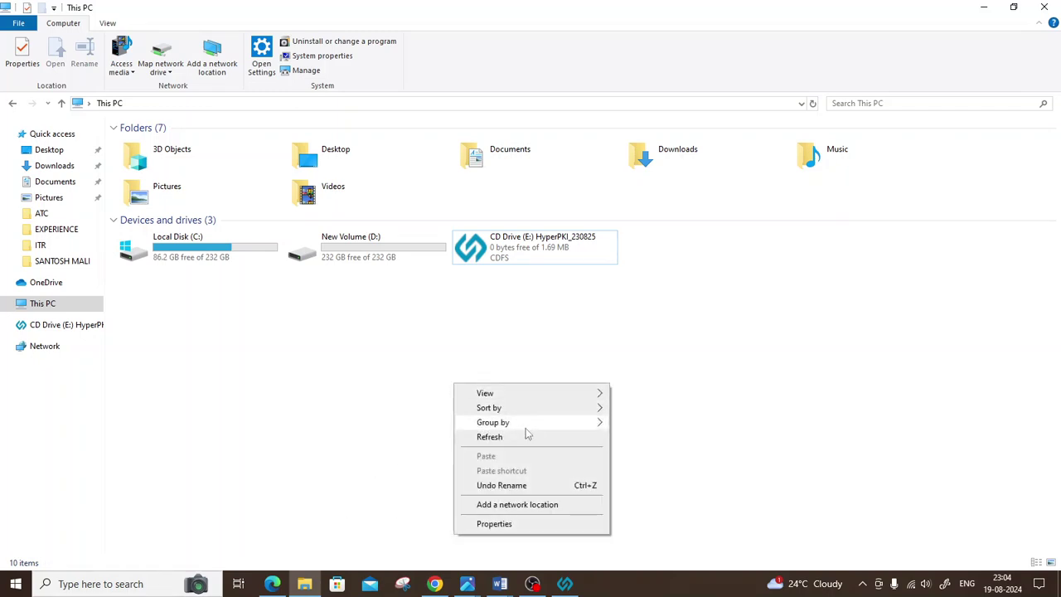
pyautogui.click(521, 441)
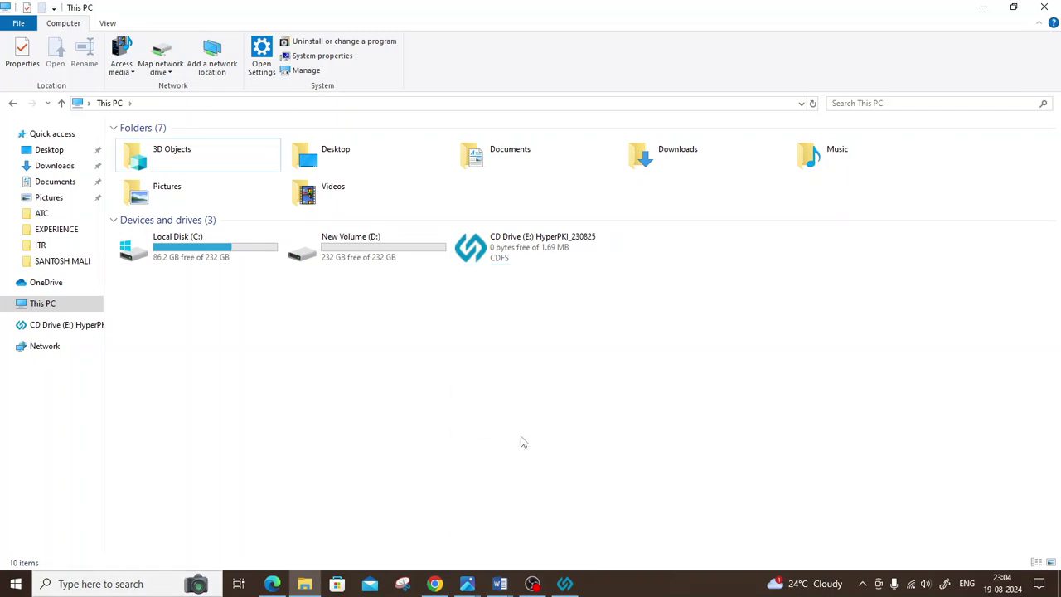
pyautogui.click(272, 584)
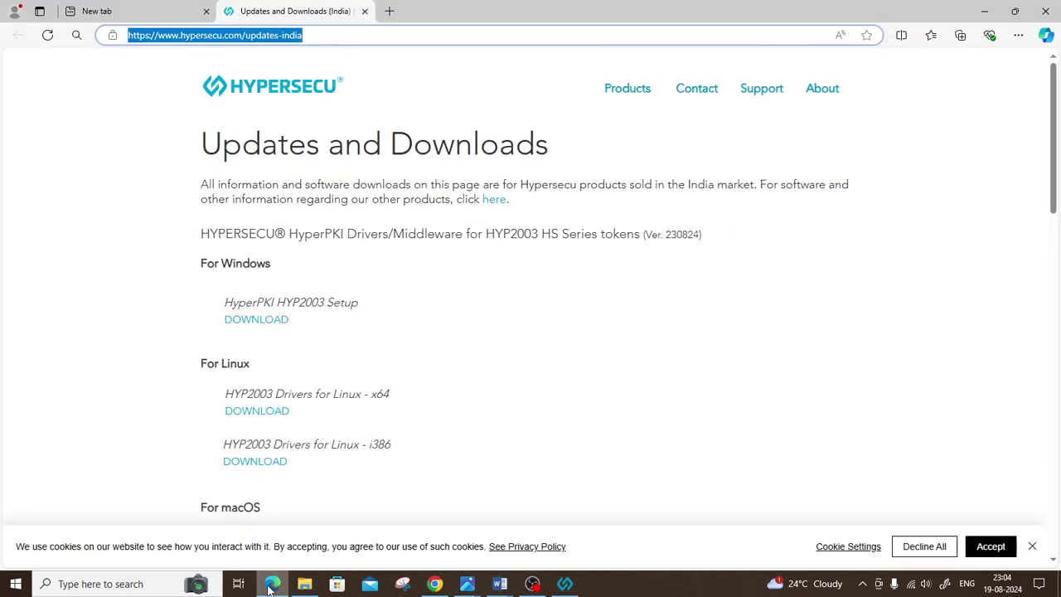
pyautogui.click(389, 12)
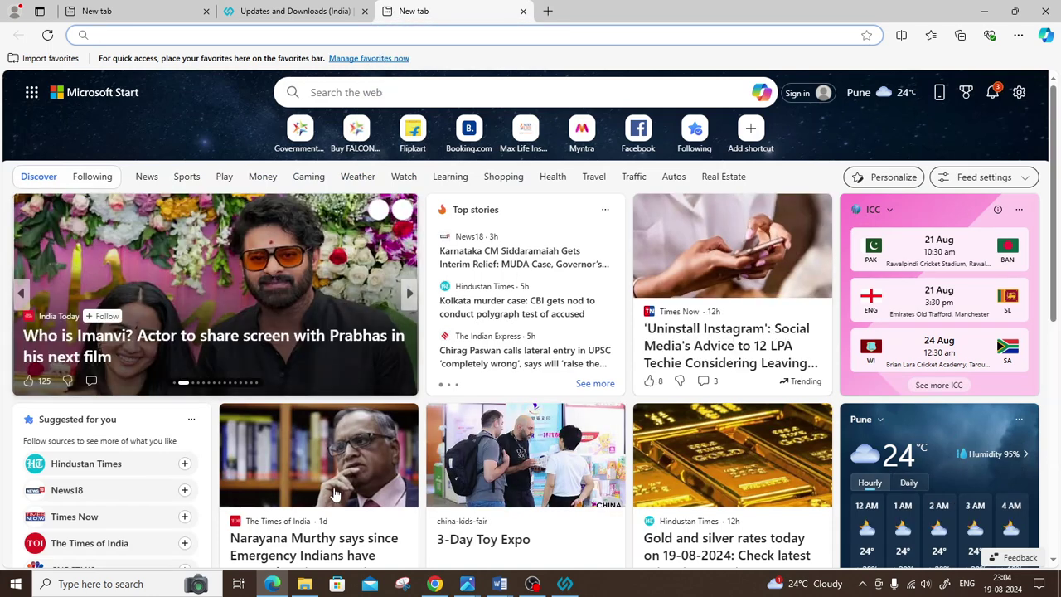
pyautogui.write('mh')
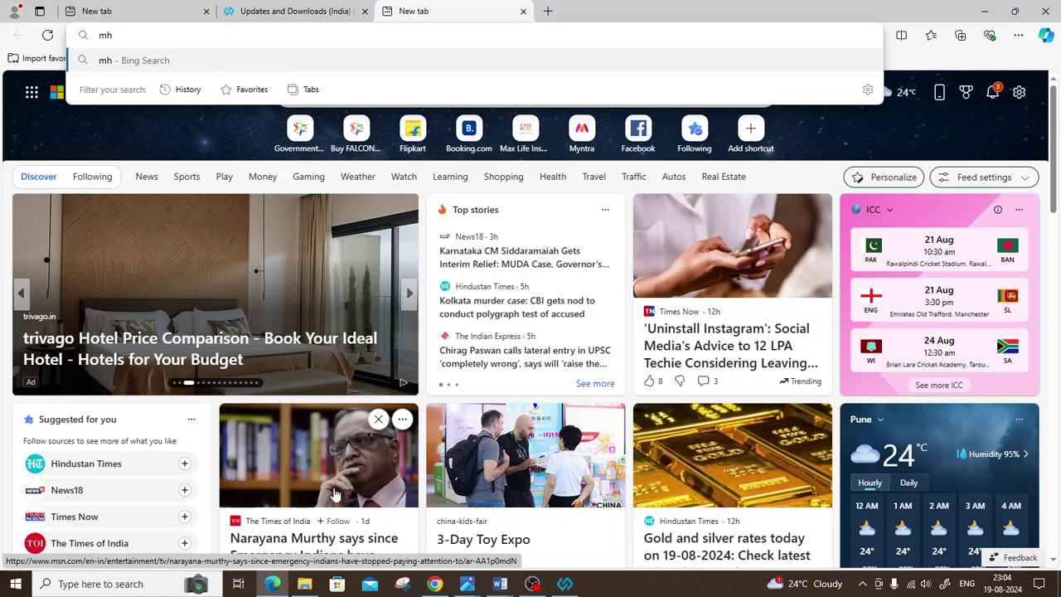
pyautogui.press('BackSpace')
pyautogui.write('ahatenders')
pyautogui.press('Return')
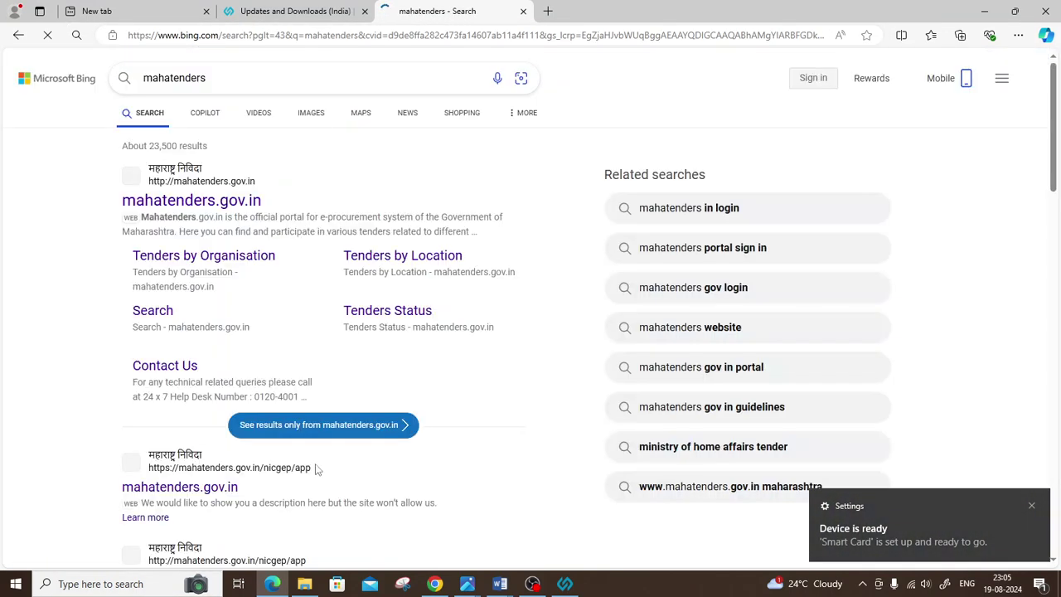
# Step: Open the mahatenders.gov.in result, dismiss the smart card notice, and reach the login page
pyautogui.click(177, 201)
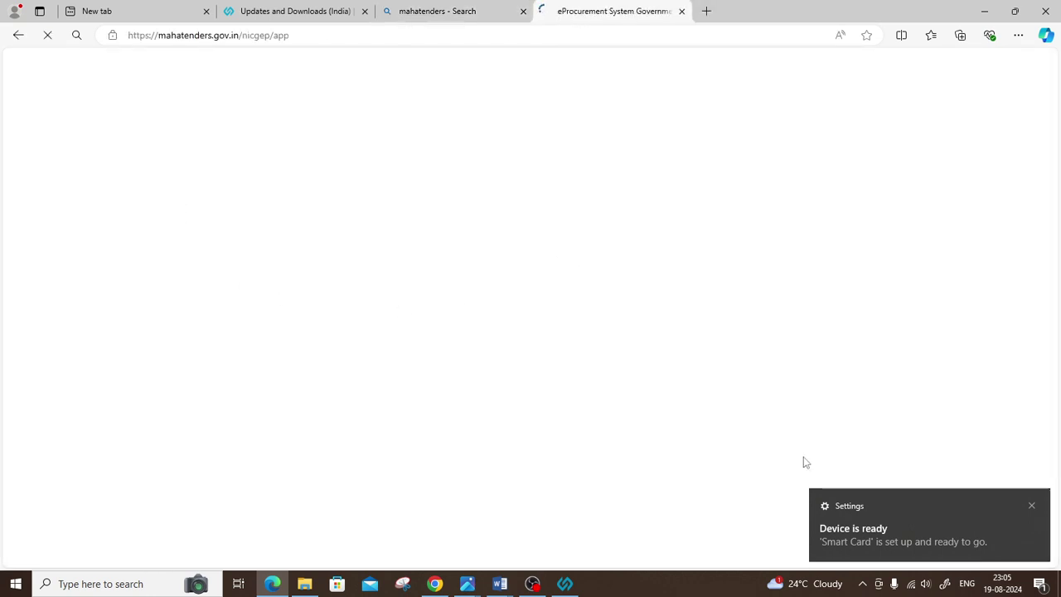
pyautogui.click(1031, 507)
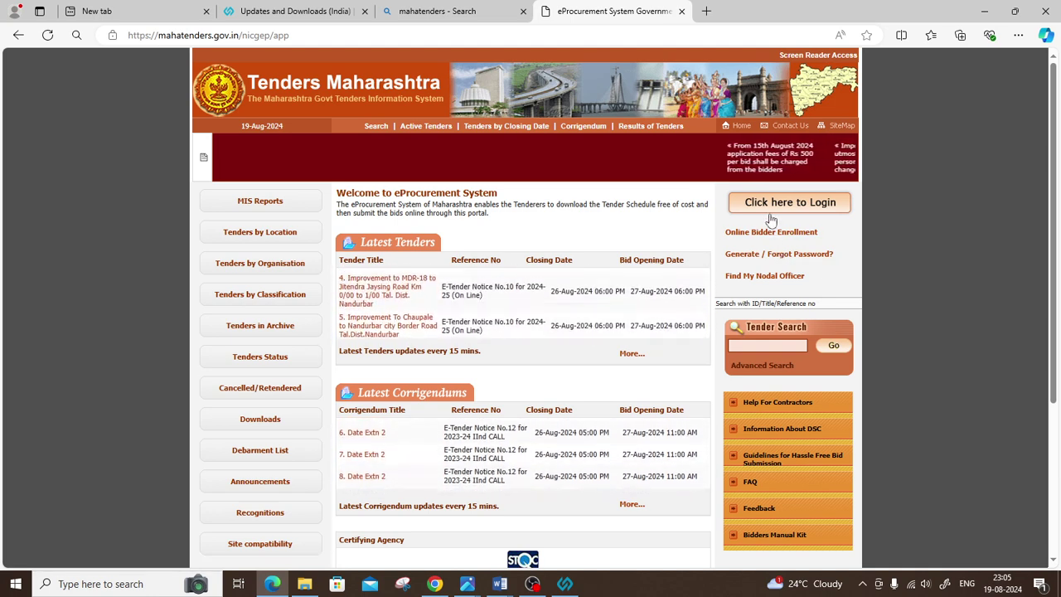
pyautogui.click(769, 211)
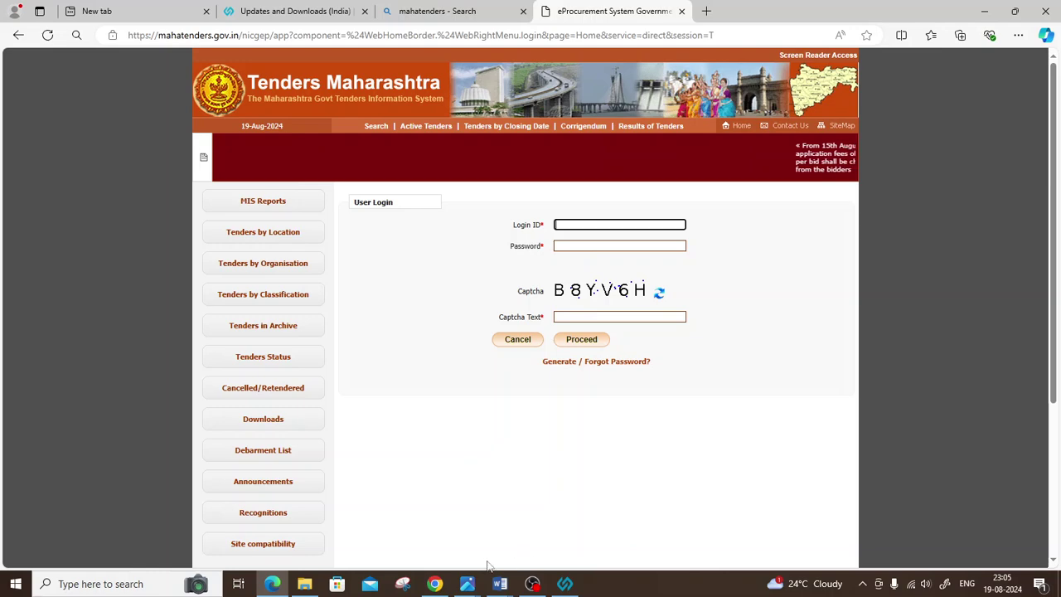
# Step: Copy the bidder's login e-mail from the spreadsheet into the portal's Login ID field
pyautogui.click(434, 584)
pyautogui.click(370, 13)
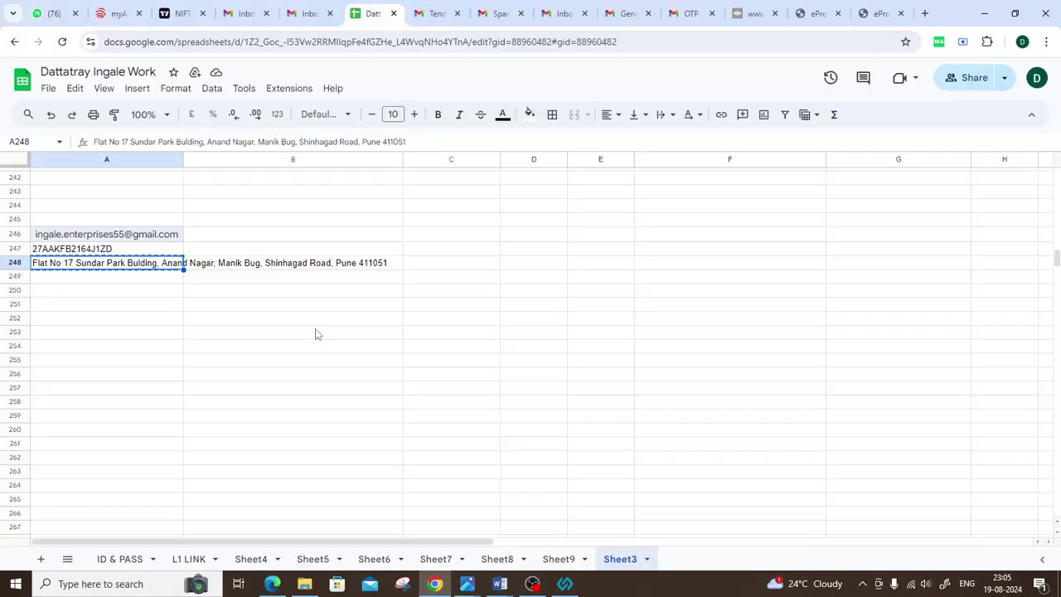
pyautogui.click(137, 239)
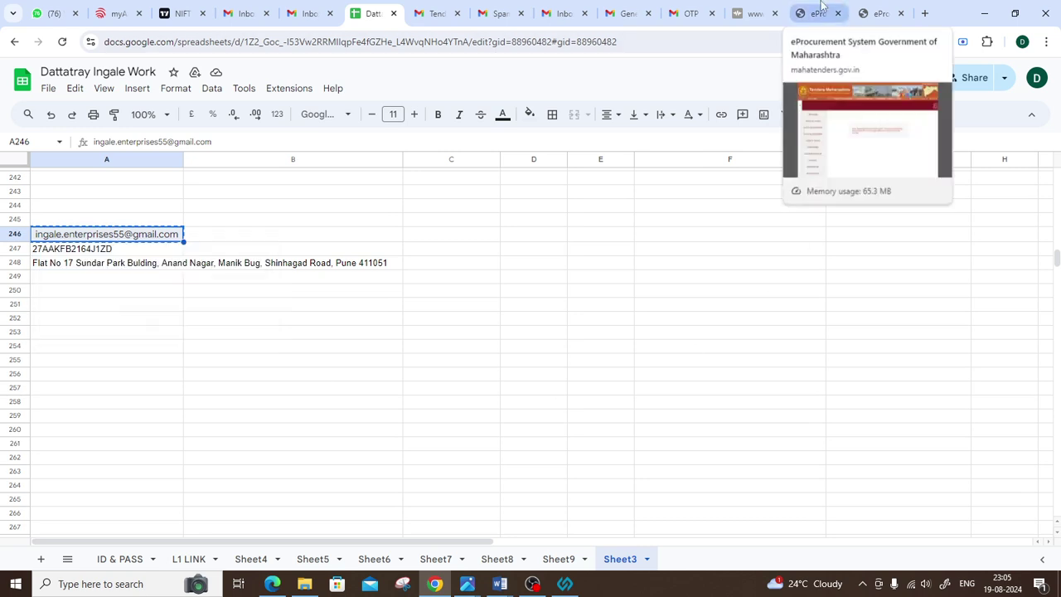
pyautogui.click(272, 583)
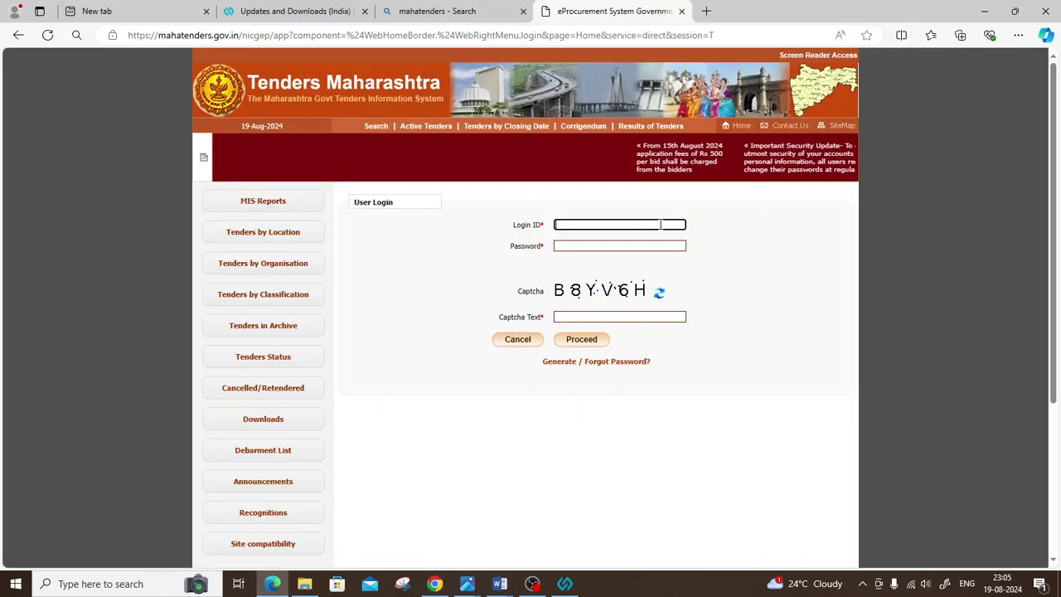
pyautogui.hotkey('ctrl', 'v')
# Step: Enter the account password and captcha text, then submit the login
pyautogui.click(609, 246)
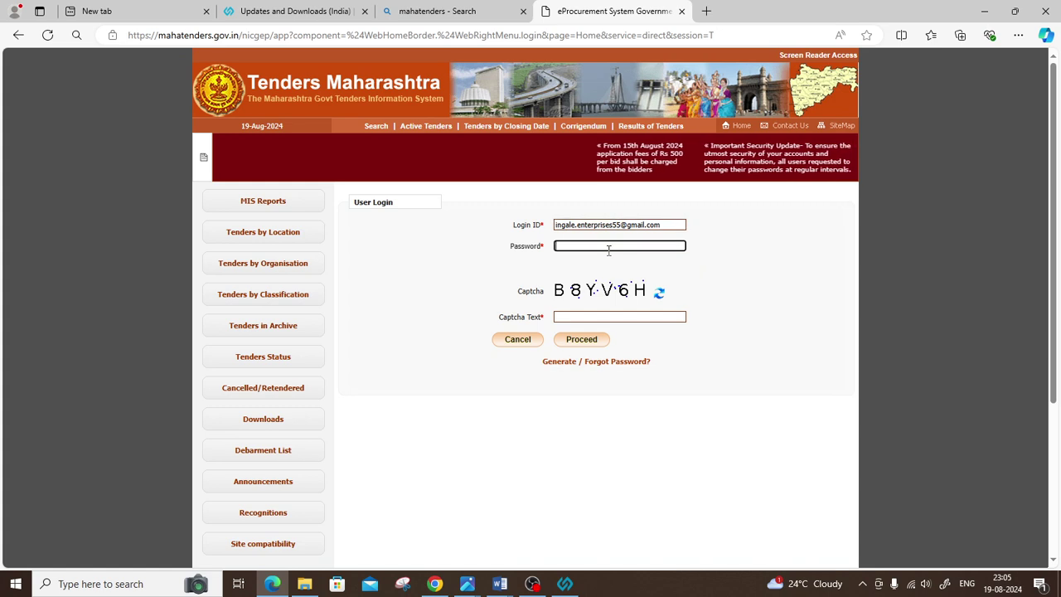
pyautogui.write('*****')
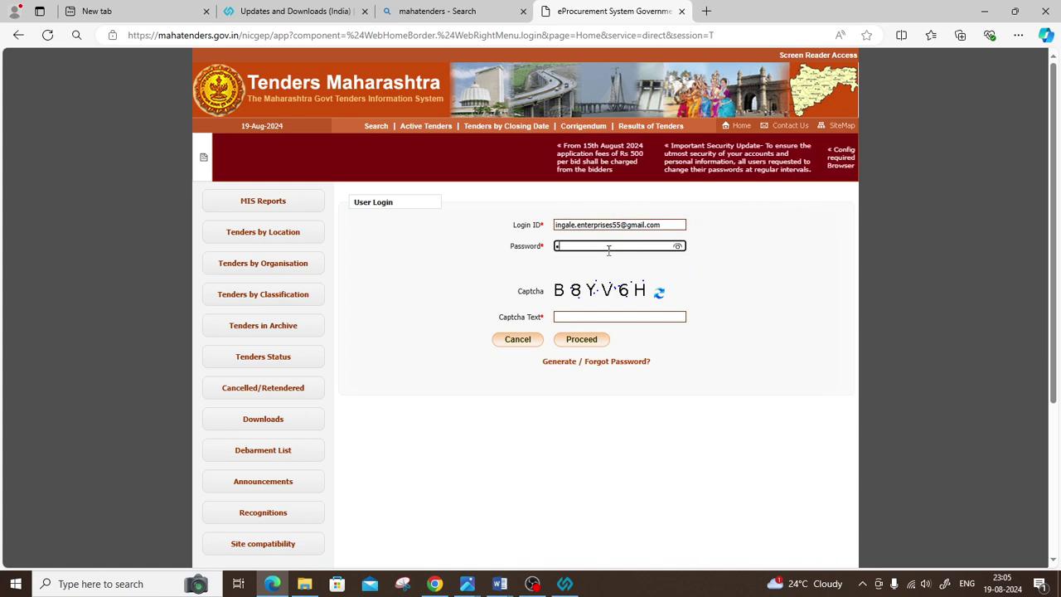
pyautogui.write('*****')
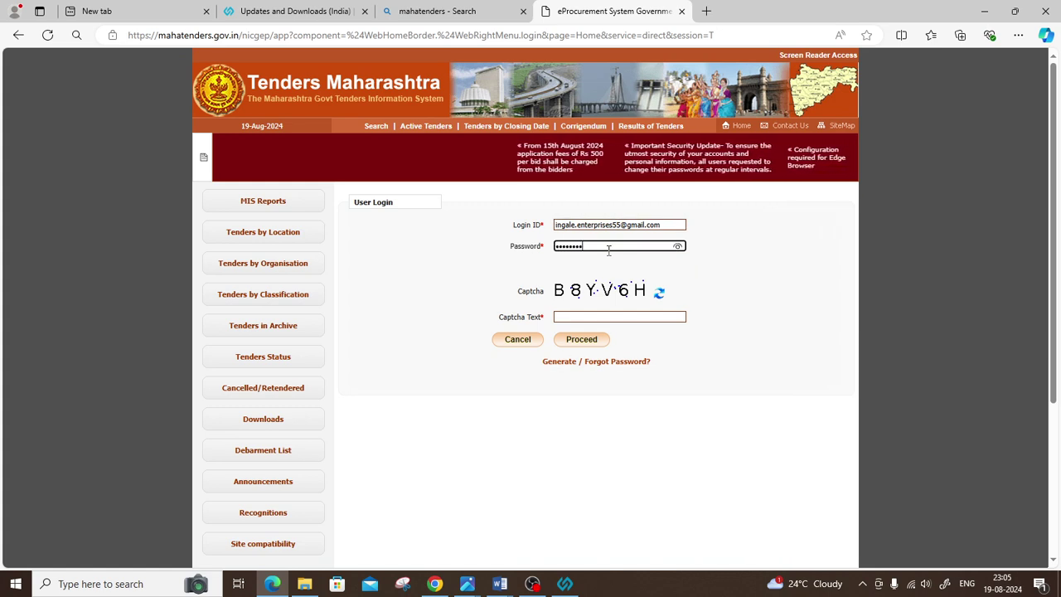
pyautogui.press('Tab')
pyautogui.press('Tab')
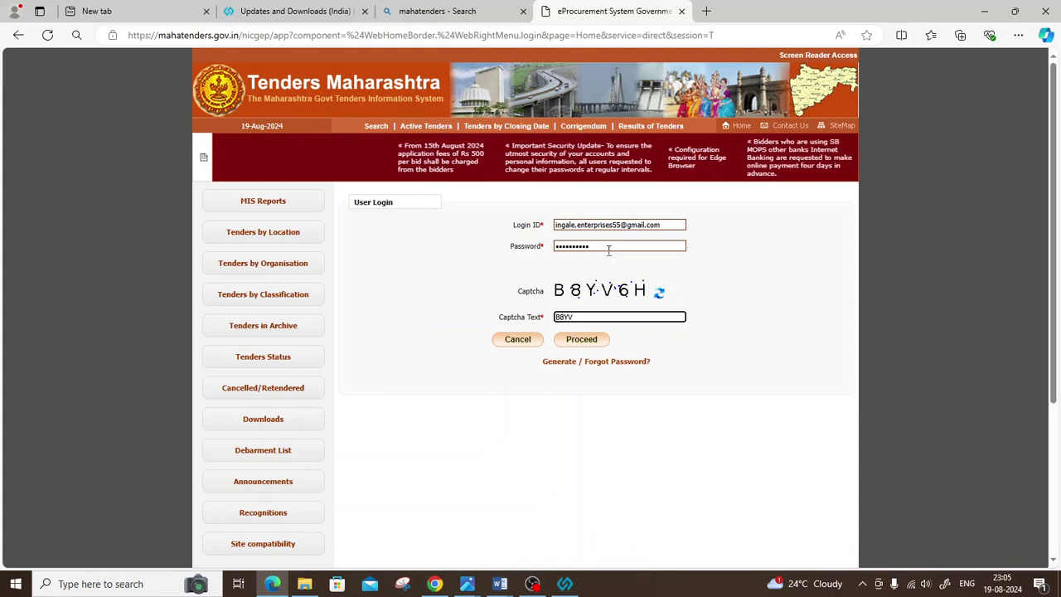
pyautogui.click(578, 341)
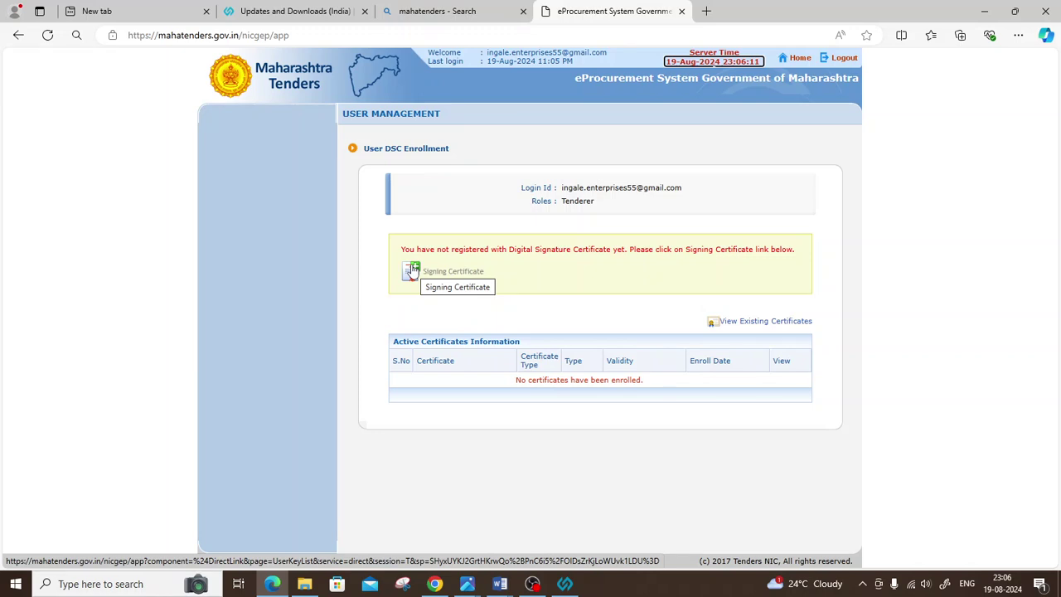
# Step: Open the Signing Certificate enrollment page and scroll down to review it
pyautogui.click(412, 271)
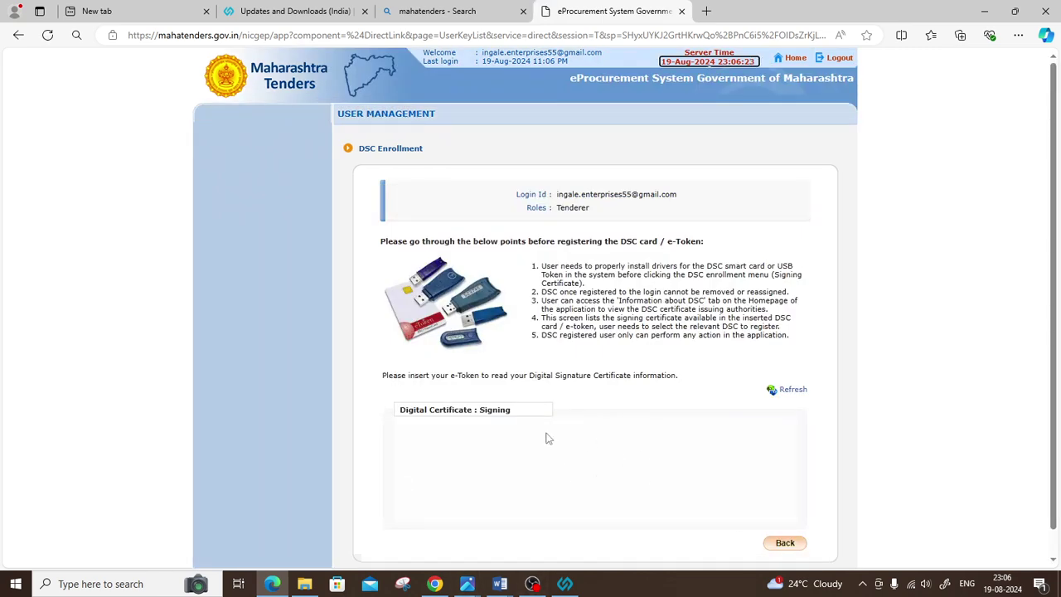
pyautogui.scroll(-1, 702, 278)
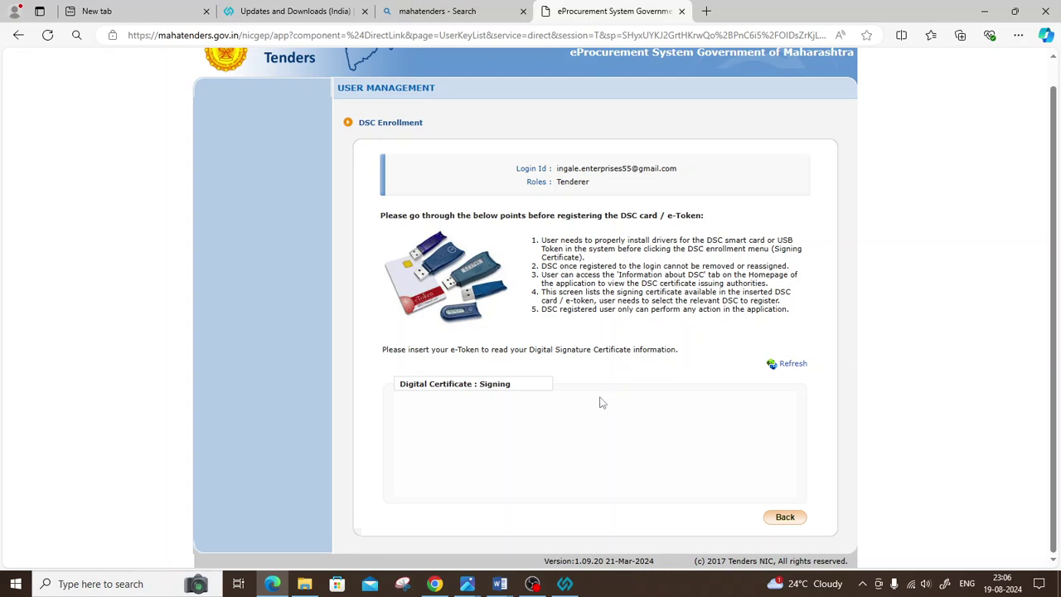
pyautogui.click(1018, 35)
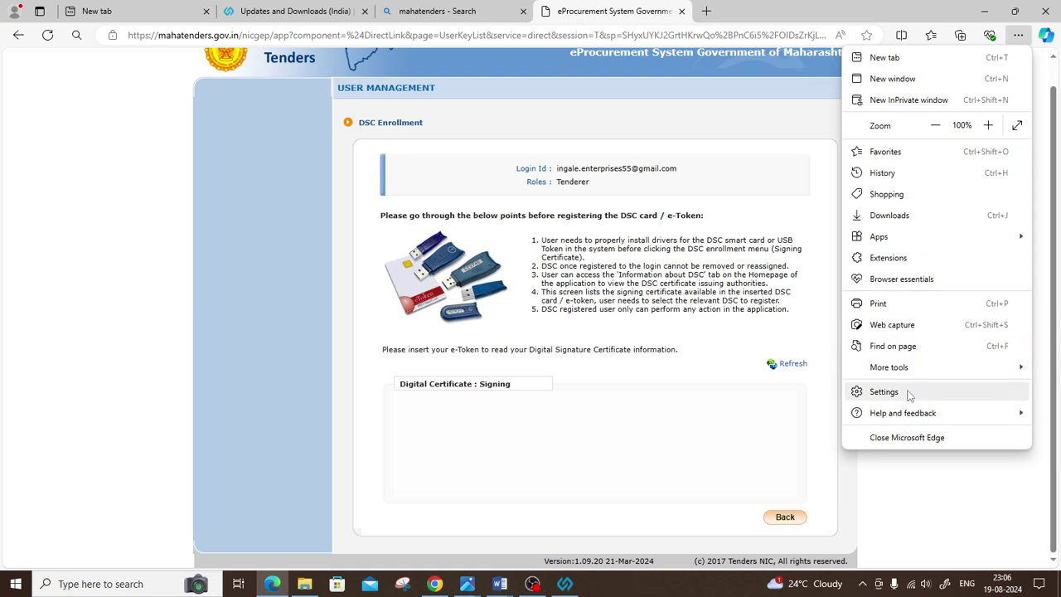
# Step: Reload the DSC Enrollment page so it can read the e-Token
pyautogui.click(586, 248)
pyautogui.click(793, 364)
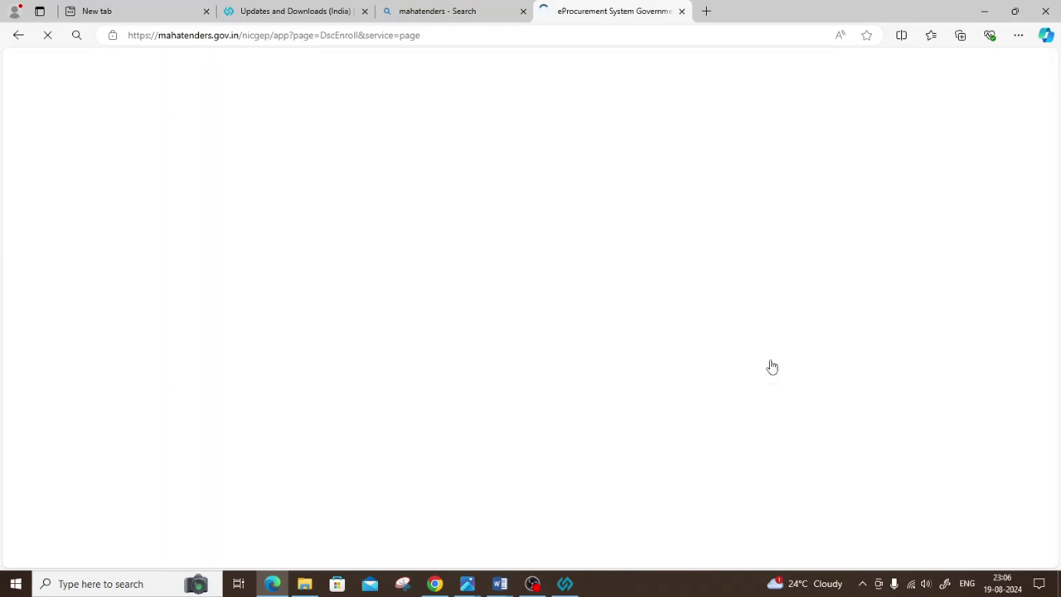
pyautogui.click(1018, 34)
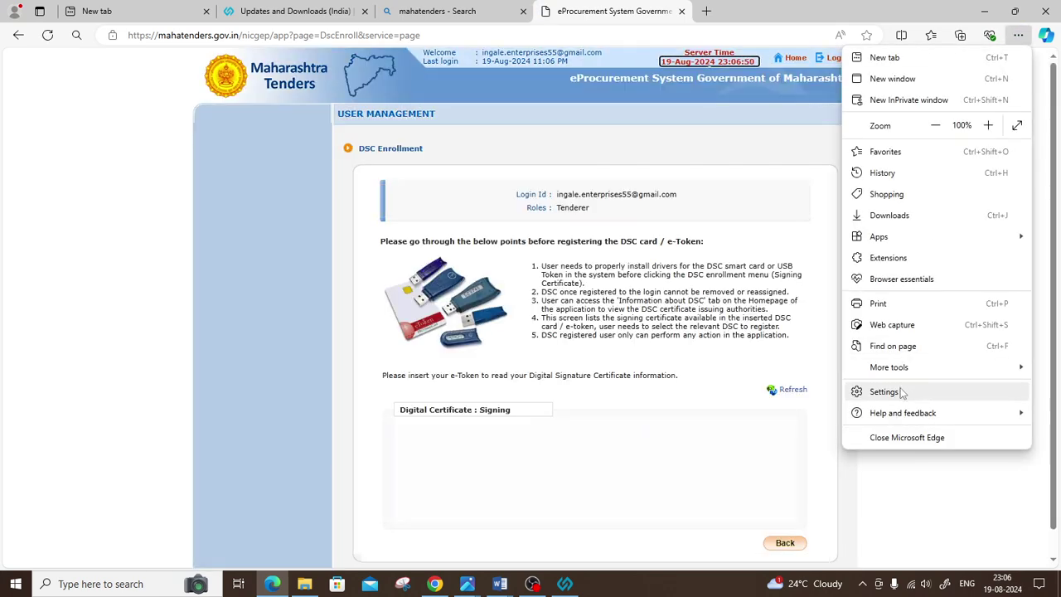
pyautogui.scroll(-1, 704, 286)
pyautogui.scroll(1, 703, 285)
pyautogui.scroll(-1, 703, 284)
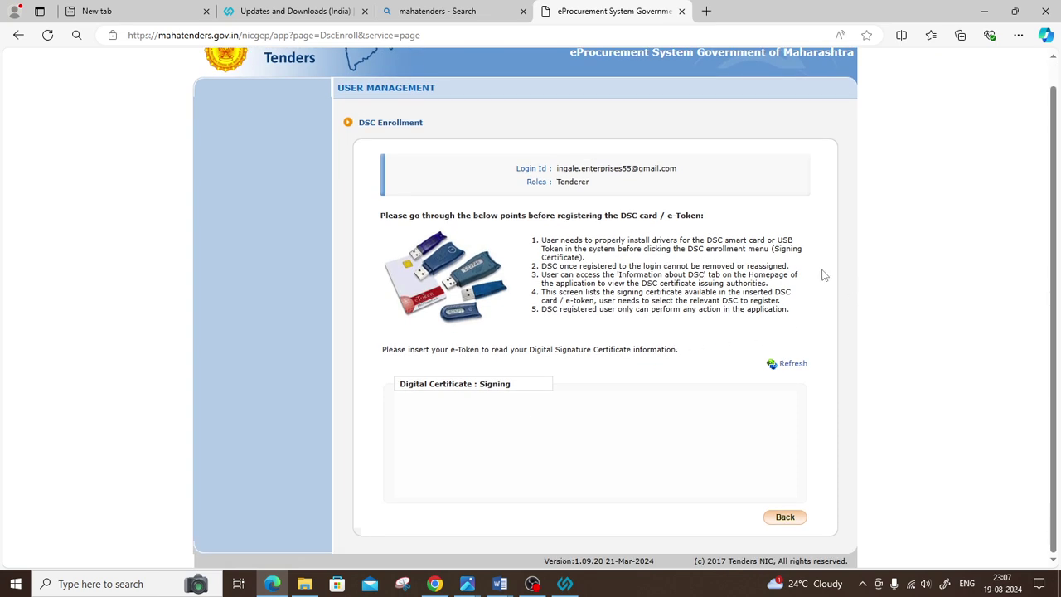
# Step: Open Edge's Default browser settings, start then cancel adding an IE mode page, and return to the portal
pyautogui.click(1018, 35)
pyautogui.click(901, 391)
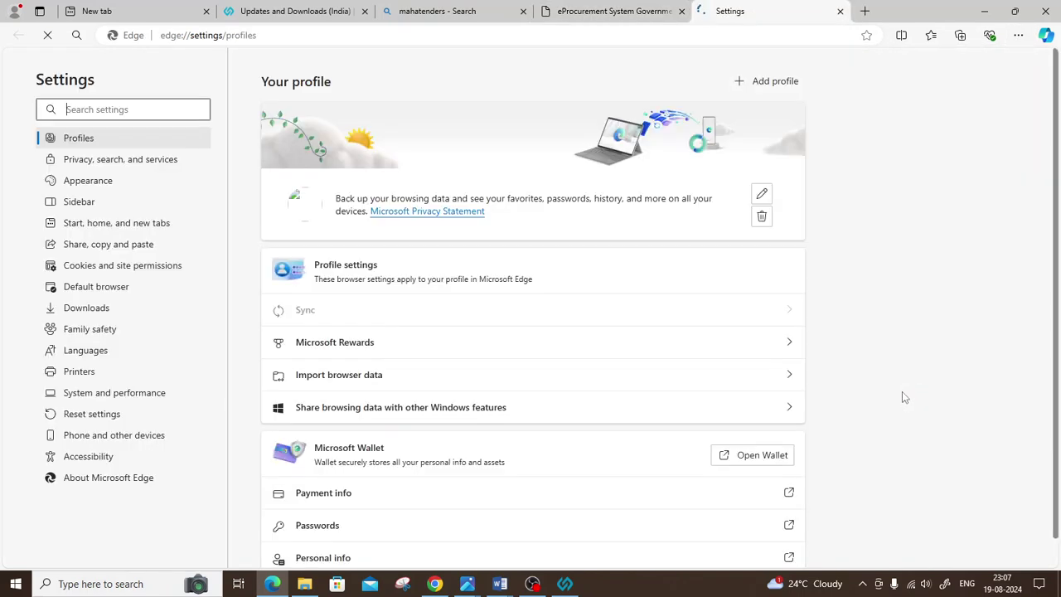
pyautogui.click(98, 287)
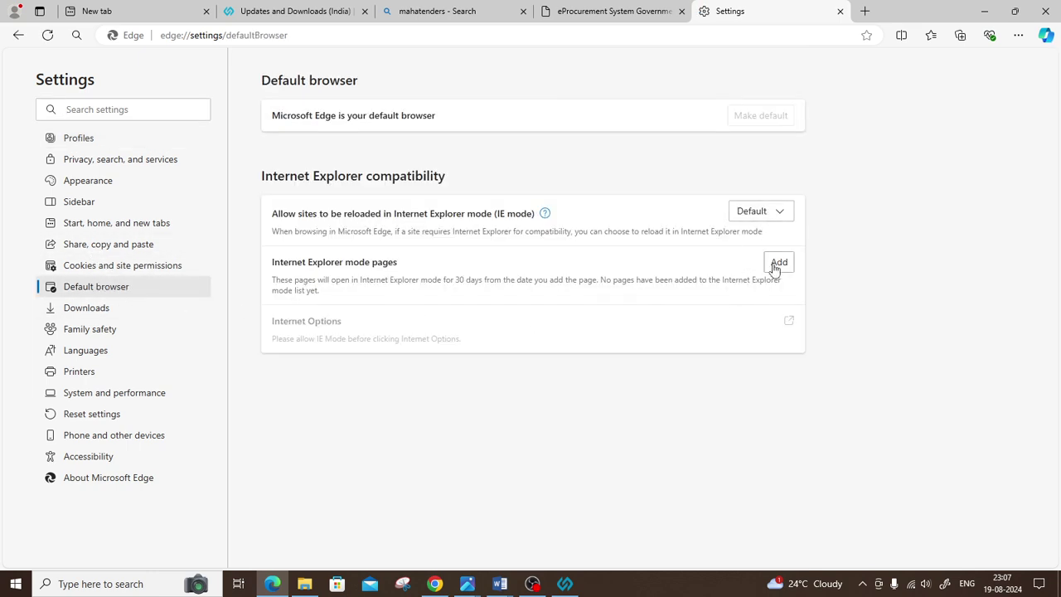
pyautogui.click(776, 263)
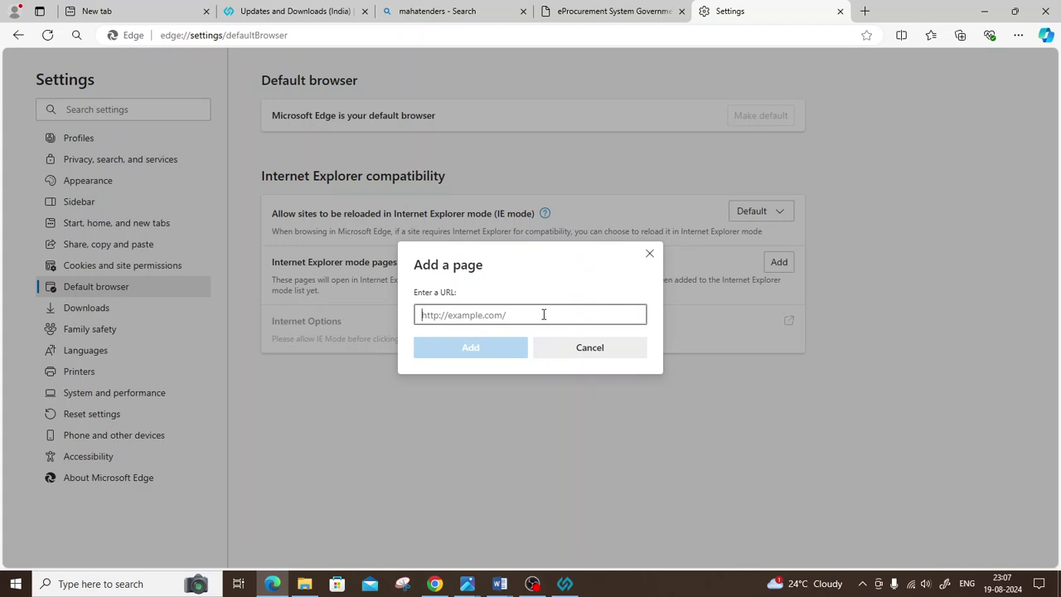
pyautogui.click(650, 254)
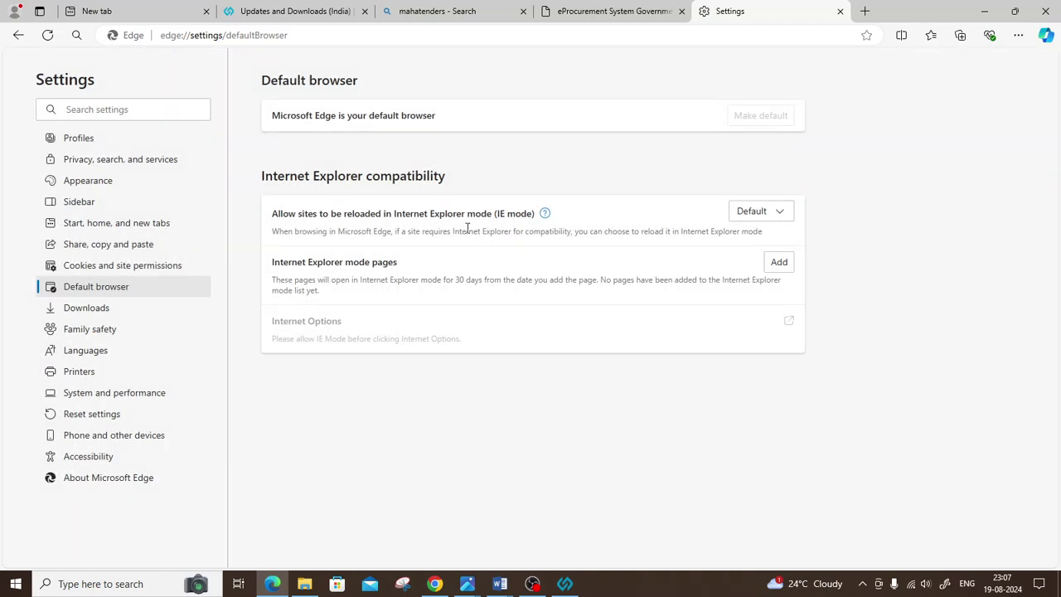
pyautogui.click(584, 10)
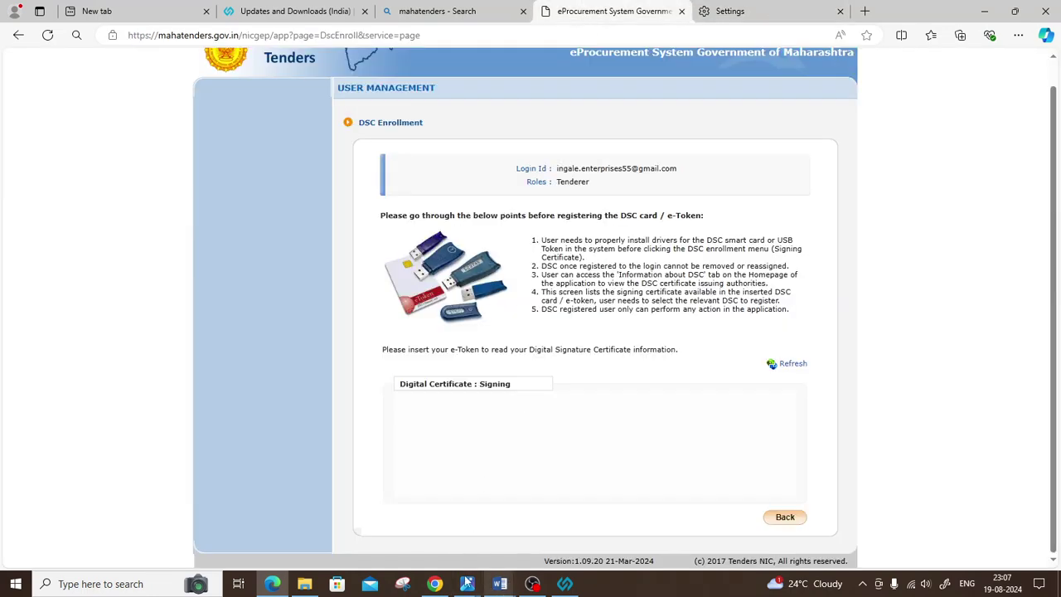
# Step: In Chrome, send the portal tab to the Tenders Maharashtra home page, select its URL, and return to Edge
pyautogui.click(434, 583)
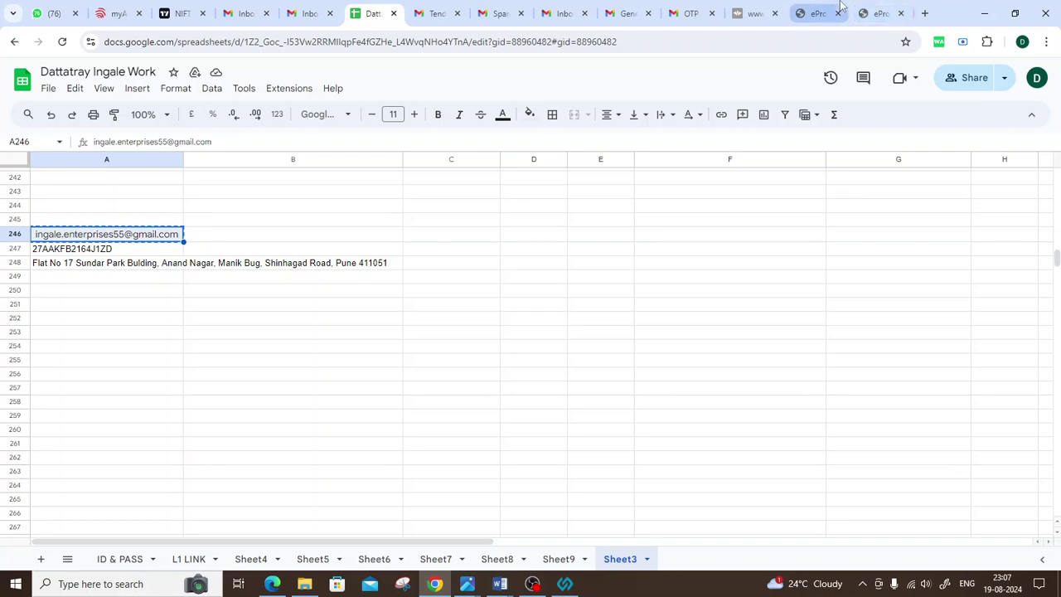
pyautogui.click(818, 14)
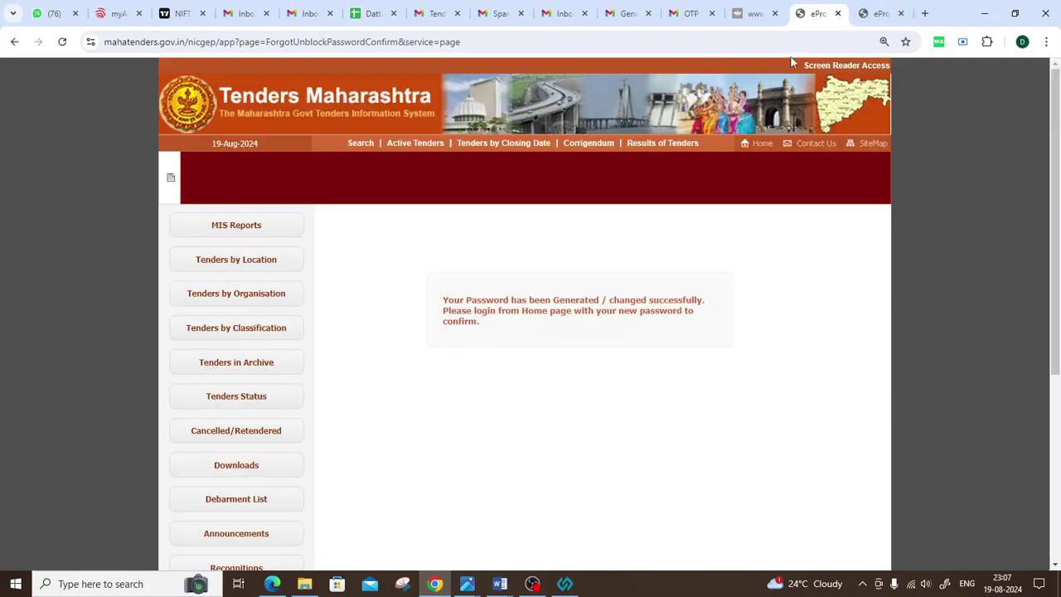
pyautogui.click(761, 145)
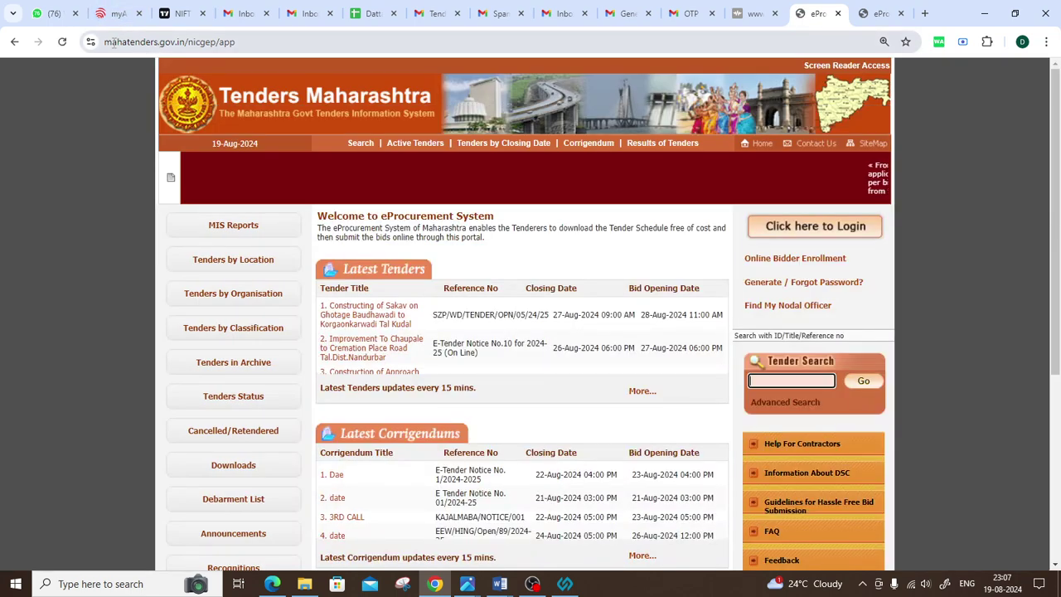
pyautogui.click(116, 43)
pyautogui.hotkey('ctrl', 'c')
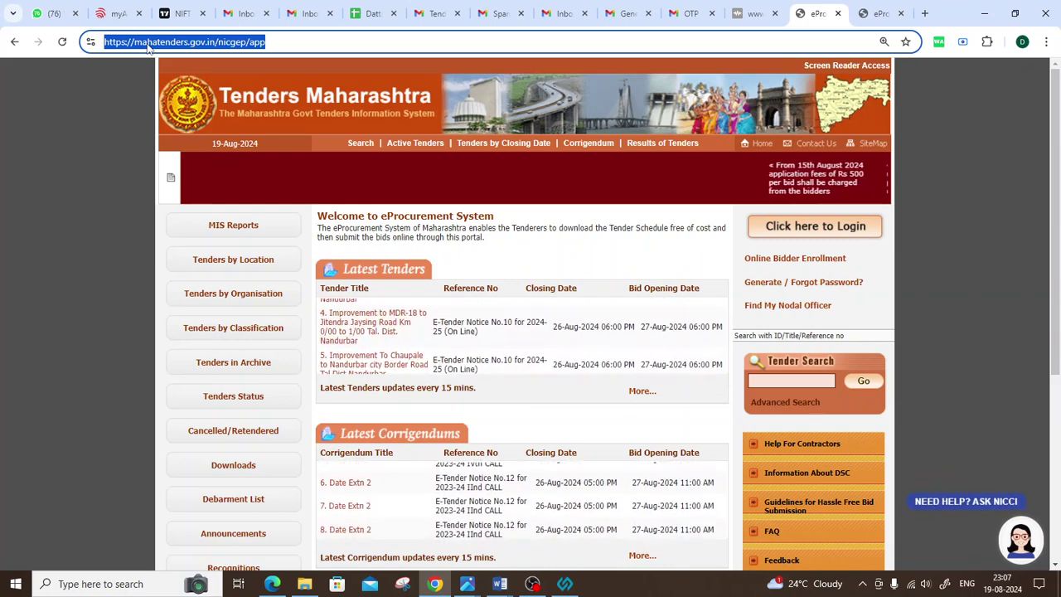
pyautogui.hotkey('alt', 'Tab')
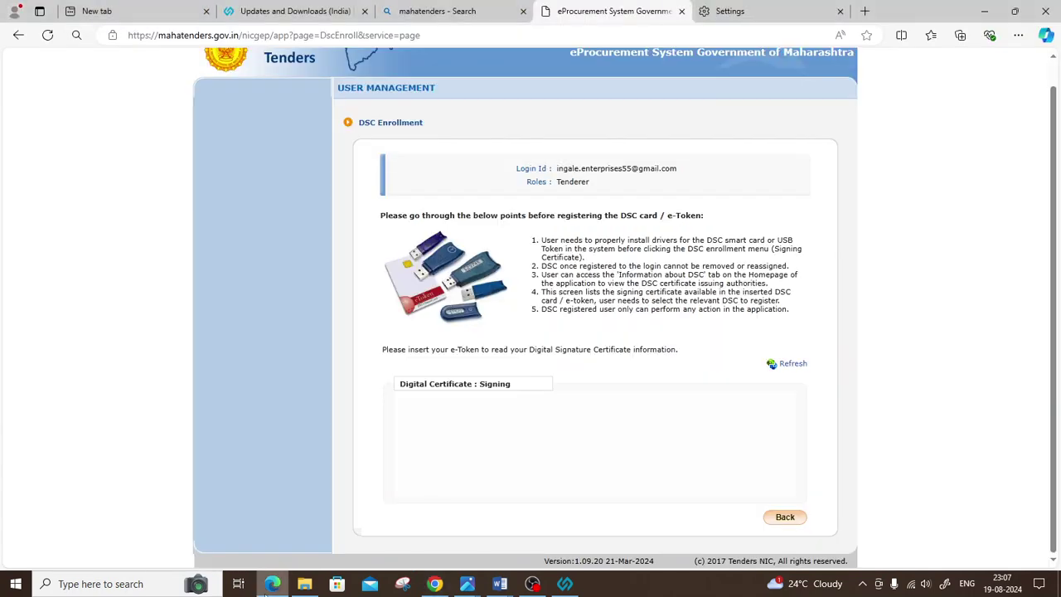
pyautogui.click(1018, 36)
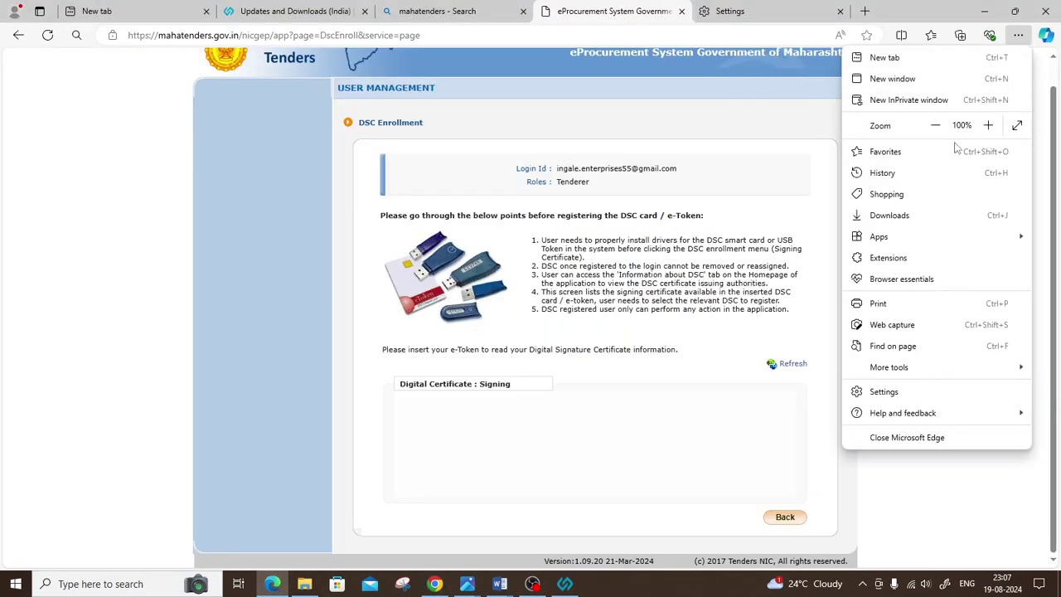
pyautogui.click(880, 391)
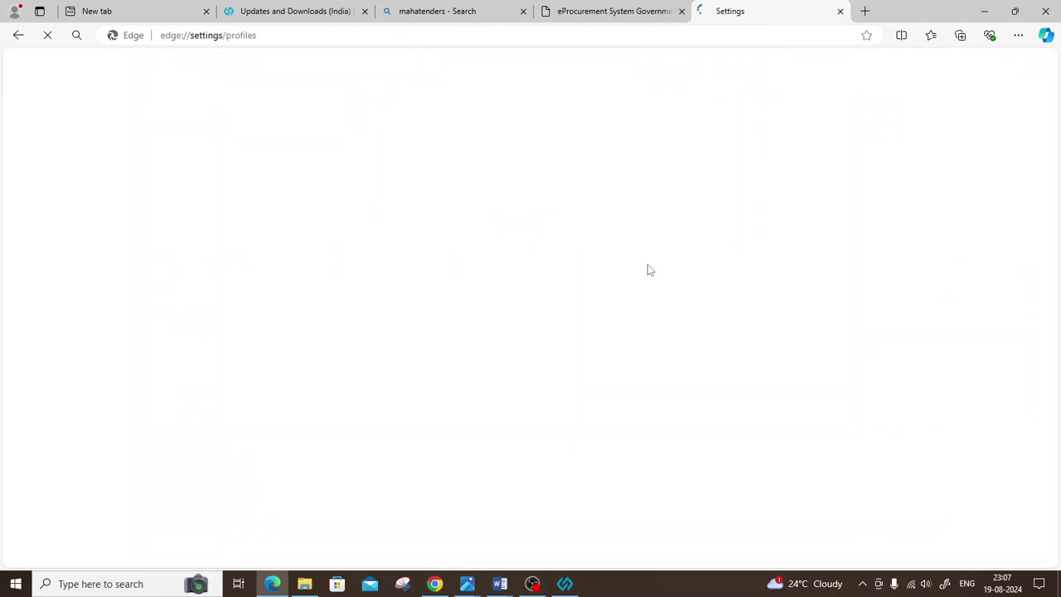
pyautogui.click(86, 292)
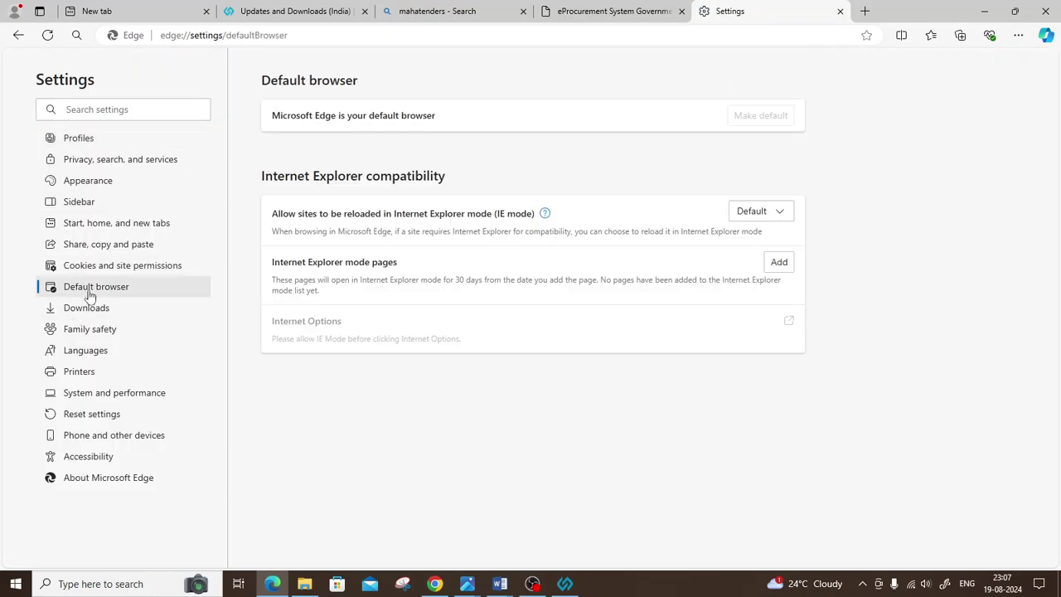
pyautogui.click(780, 262)
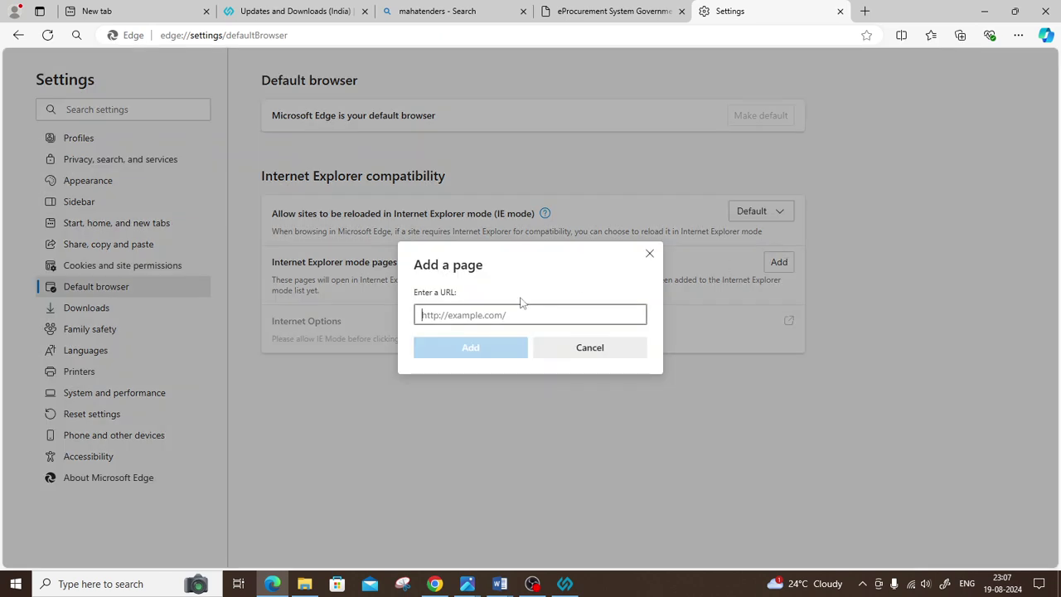
pyautogui.hotkey('ctrl', 'v')
pyautogui.click(486, 358)
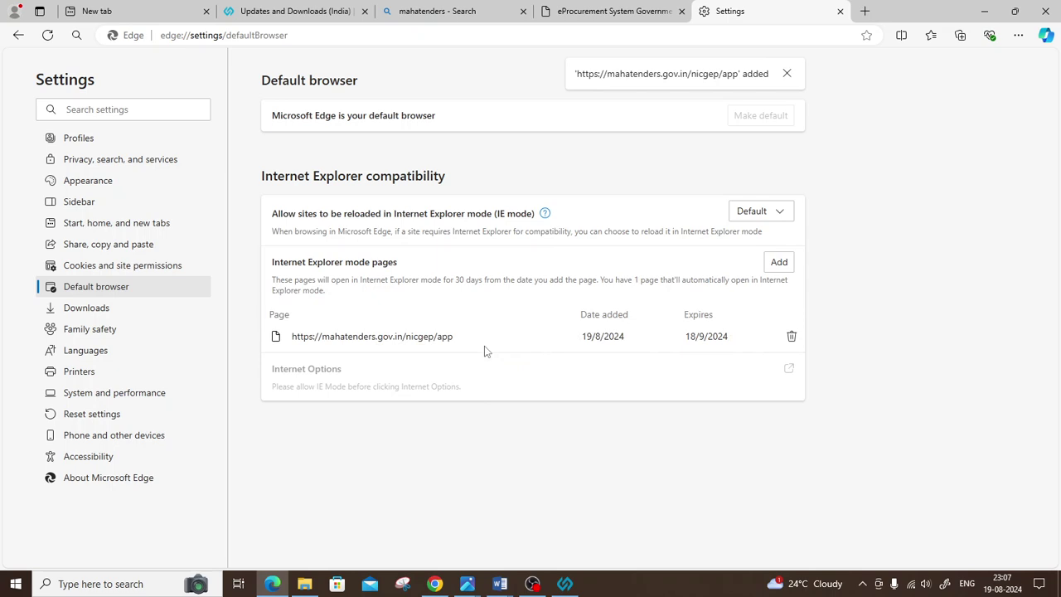
# Step: Check the new entry's added and expiry dates, browse other settings, and return to the portal tab
pyautogui.tripleClick(589, 335)
pyautogui.moveTo(675, 336); pyautogui.dragTo(730, 343)
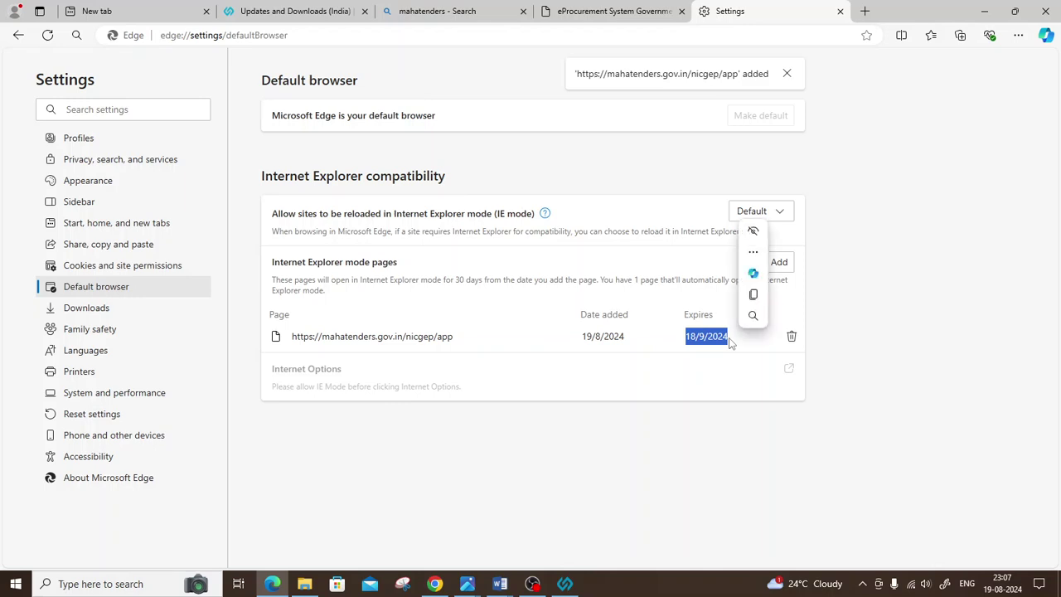
pyautogui.click(652, 372)
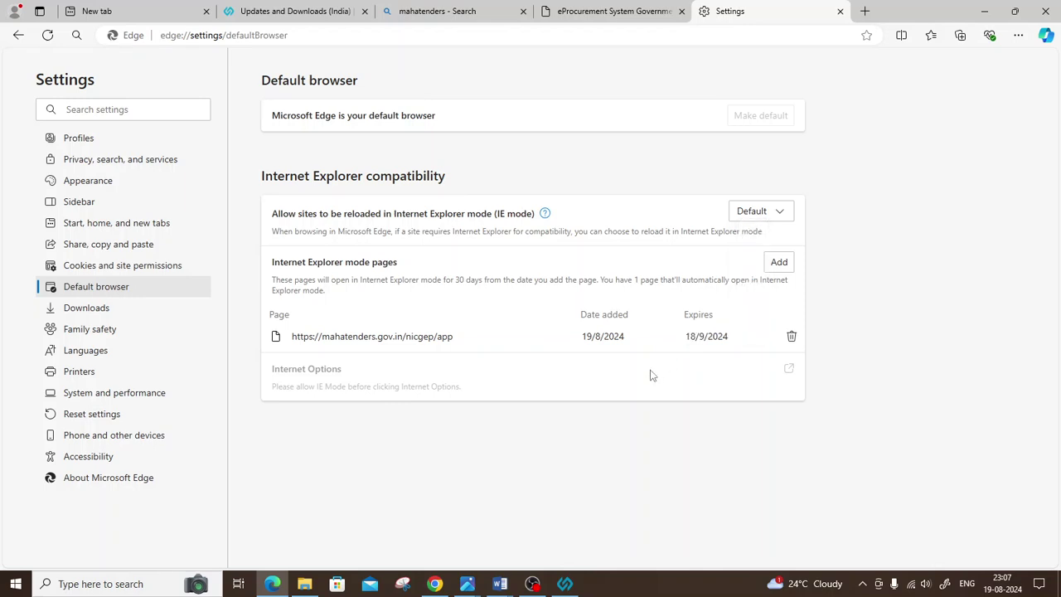
pyautogui.click(75, 397)
pyautogui.scroll(-4, 497, 377)
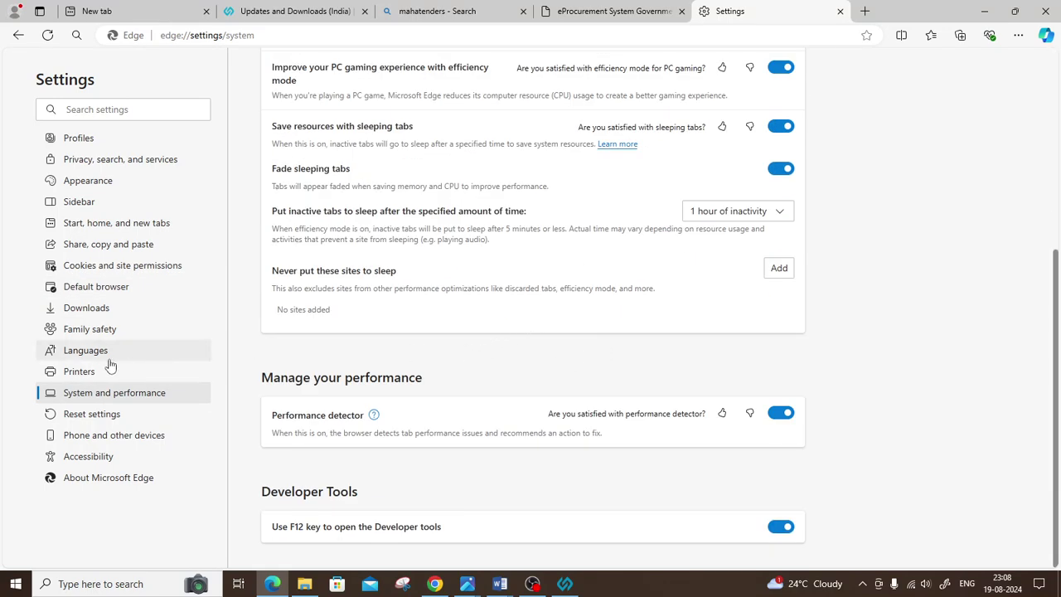
pyautogui.click(130, 160)
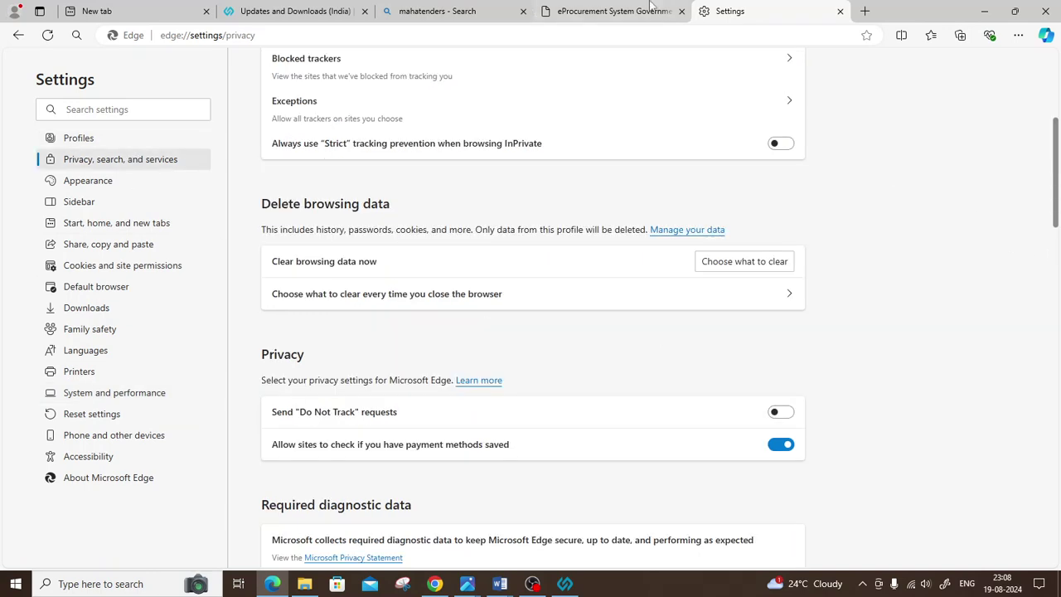
pyautogui.click(663, 11)
pyautogui.scroll(1, 661, 73)
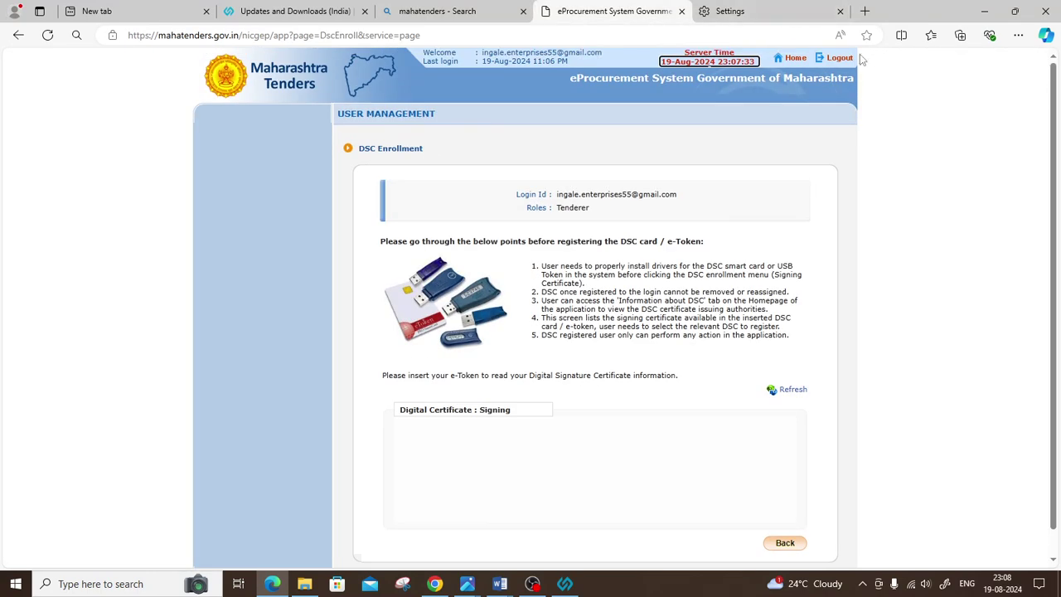
# Step: Log out, close Edge, and reopen mahatenders.gov.in through a Bing search in a new window
pyautogui.click(838, 59)
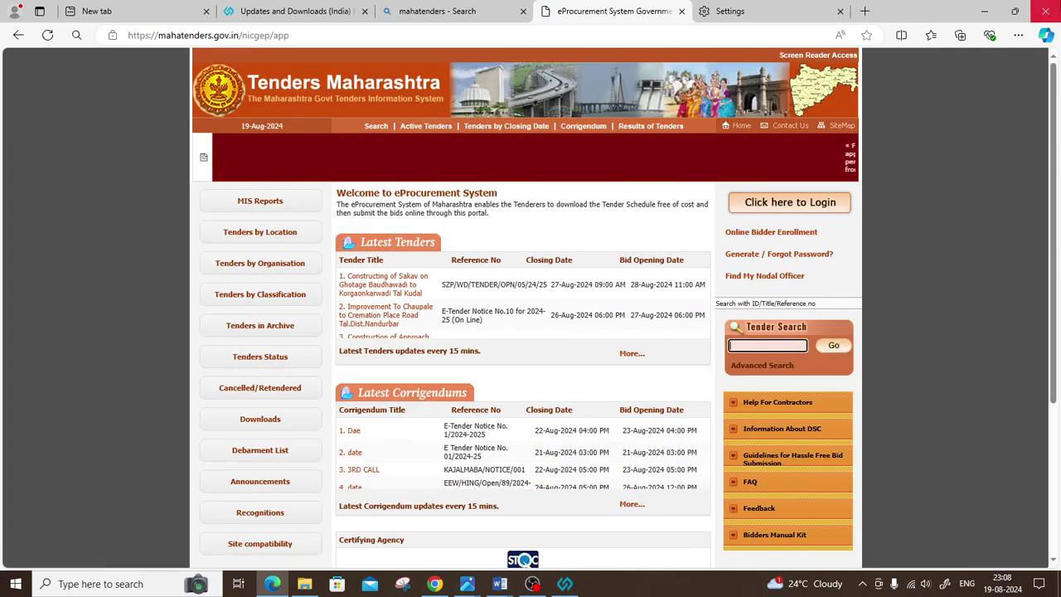
pyautogui.click(1046, 11)
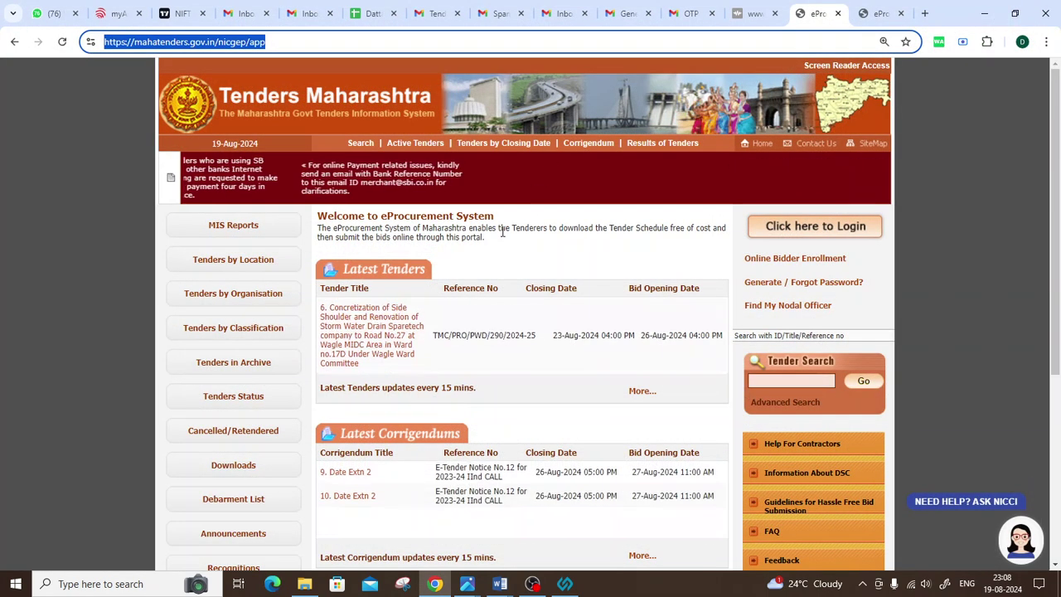
pyautogui.click(273, 584)
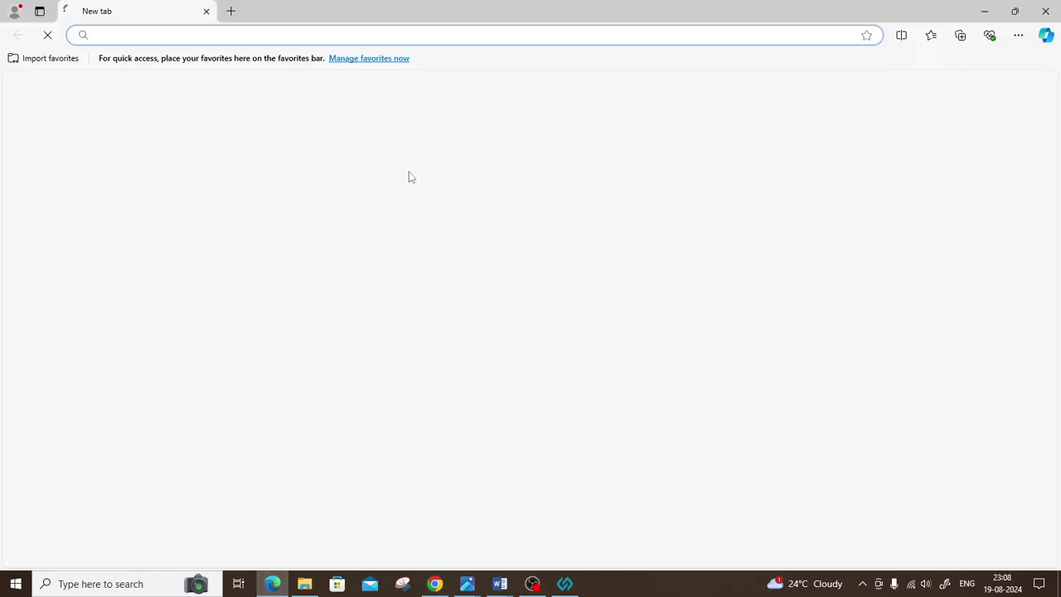
pyautogui.write('maha')
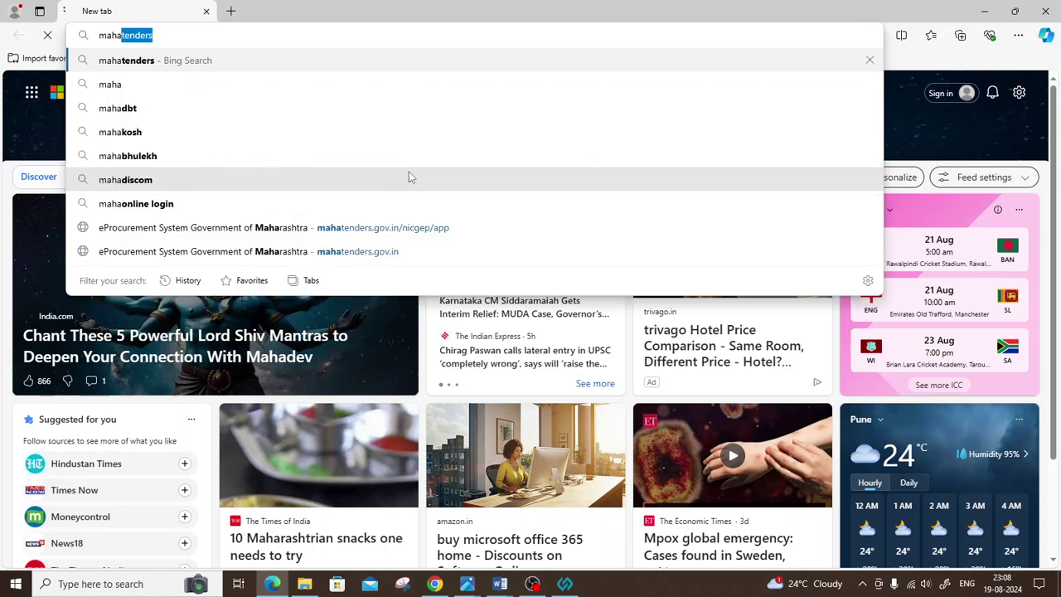
pyautogui.press('Return')
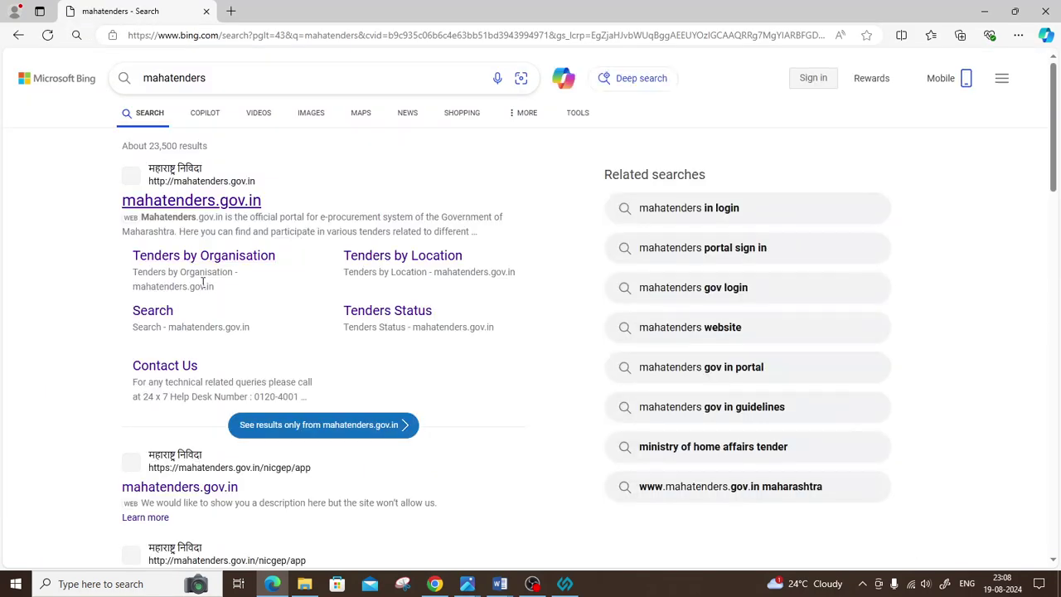
pyautogui.click(186, 207)
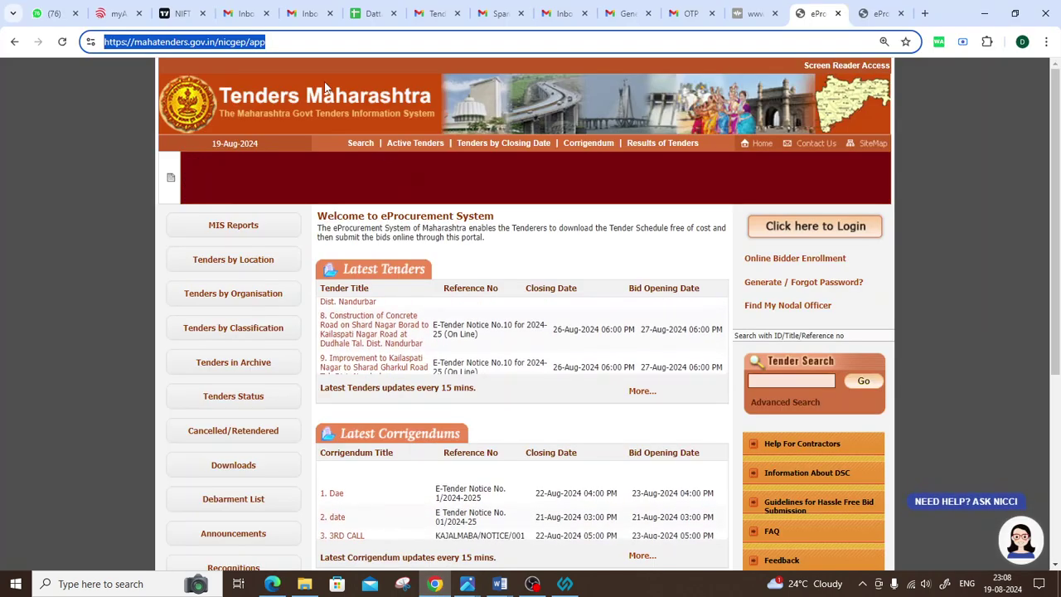
pyautogui.click(371, 14)
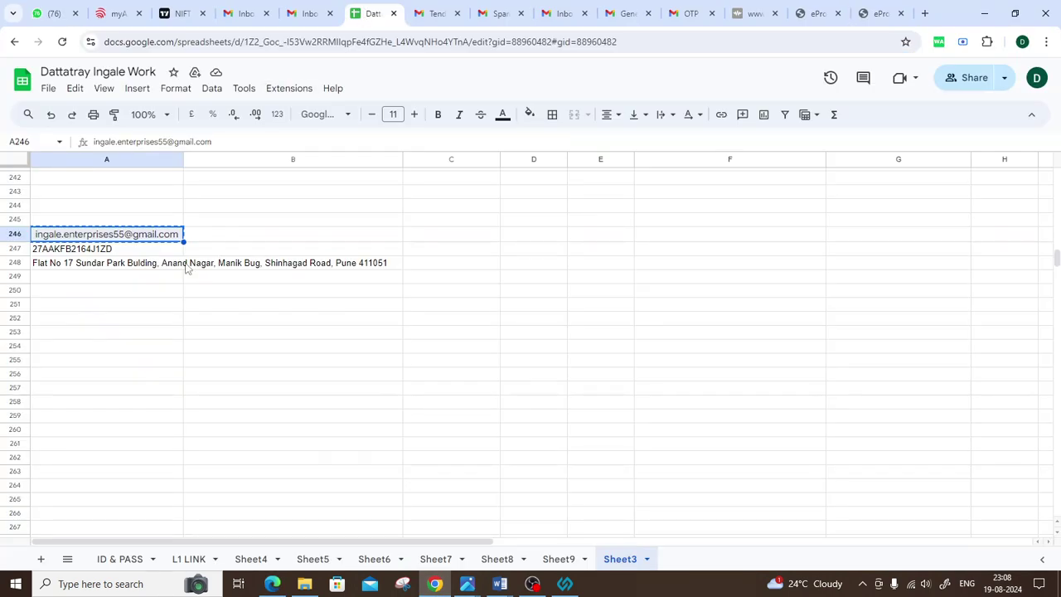
pyautogui.click(272, 584)
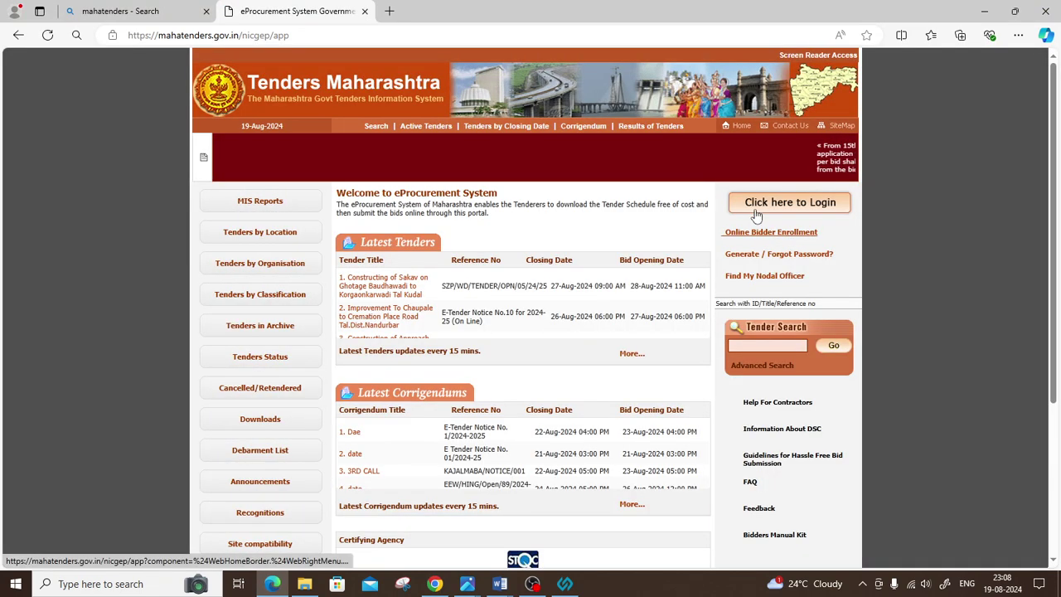
# Step: Open the login form and sign in with the pasted login ID, the password, and the captcha text
pyautogui.click(754, 207)
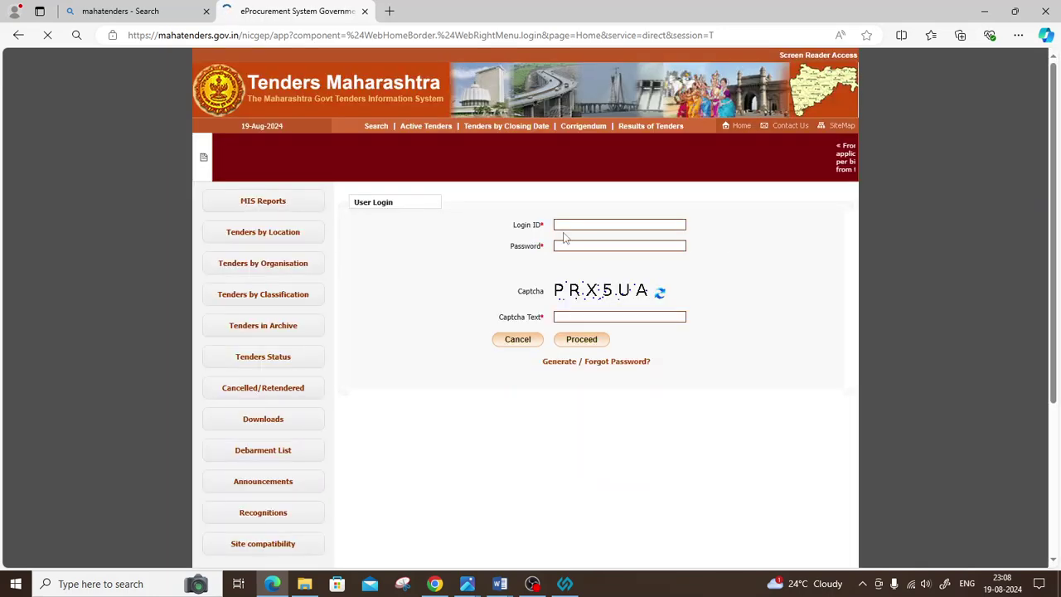
pyautogui.hotkey('ctrl', 'v')
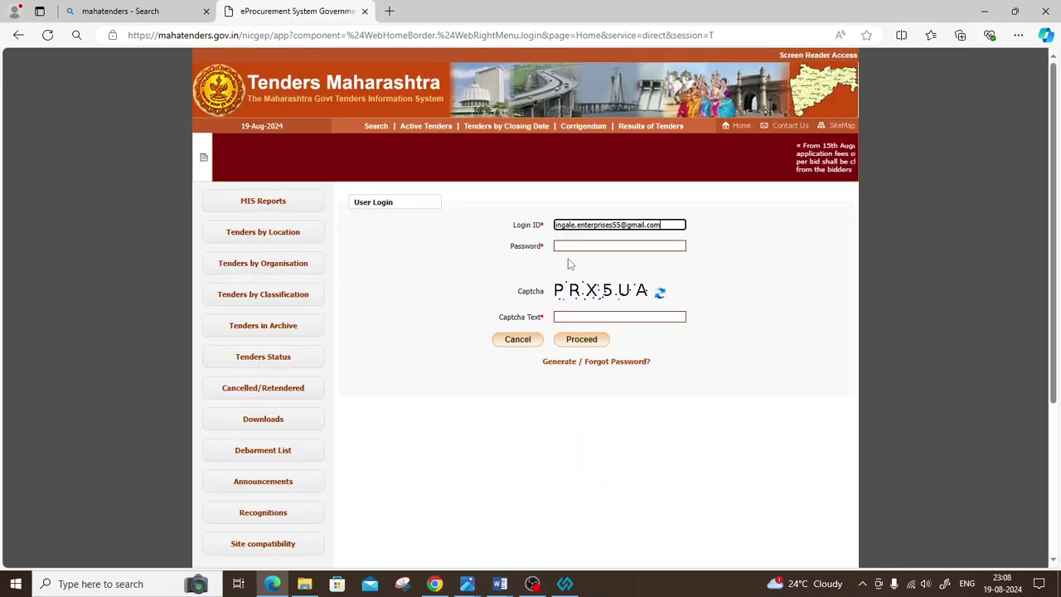
pyautogui.click(574, 243)
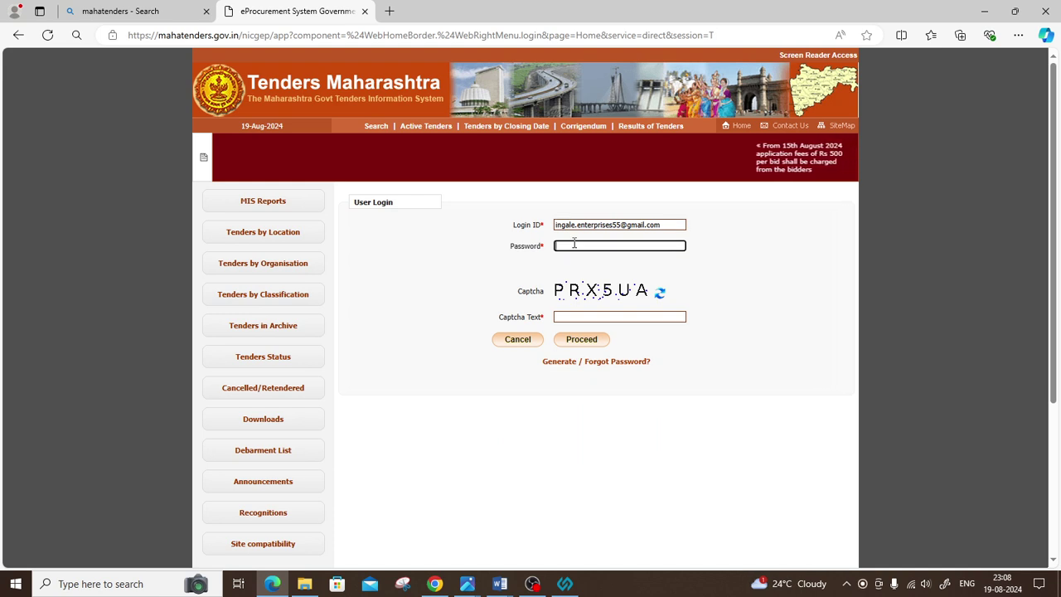
pyautogui.write('••••••••••')
pyautogui.press('Tab')
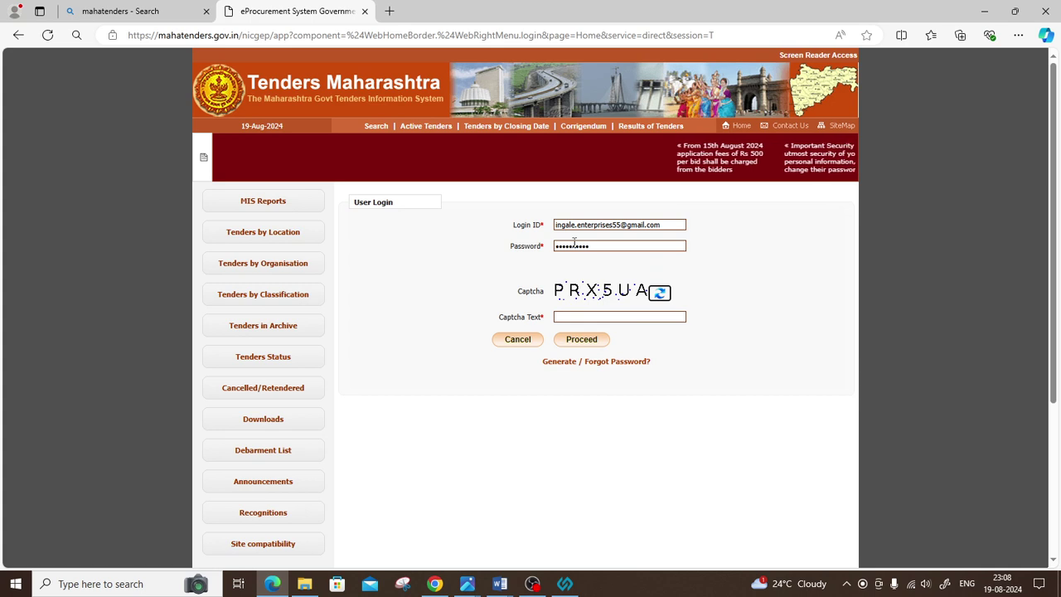
pyautogui.press('Tab')
pyautogui.write('PRX5UA')
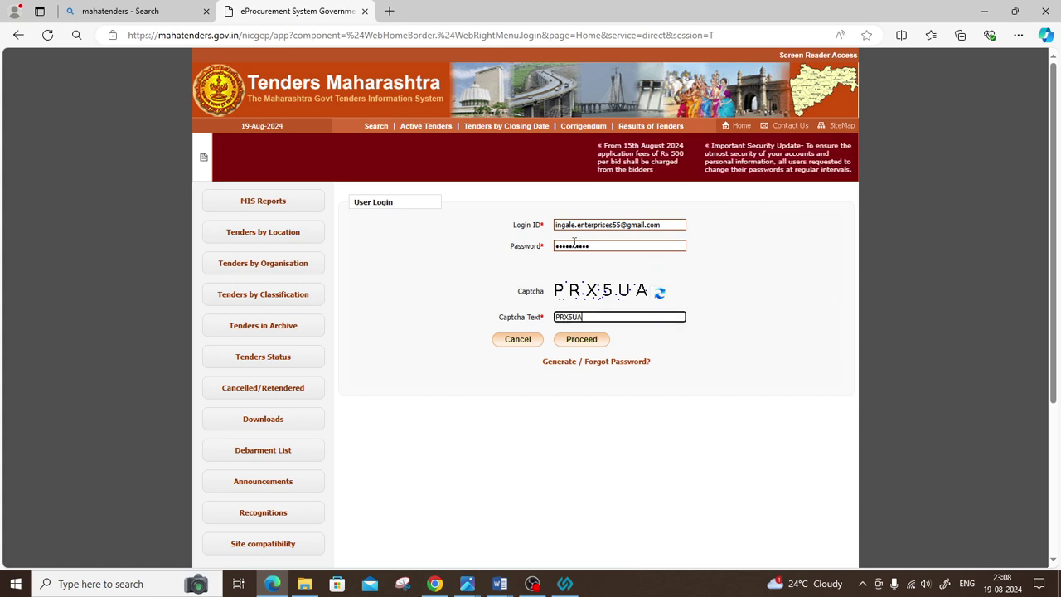
pyautogui.click(584, 341)
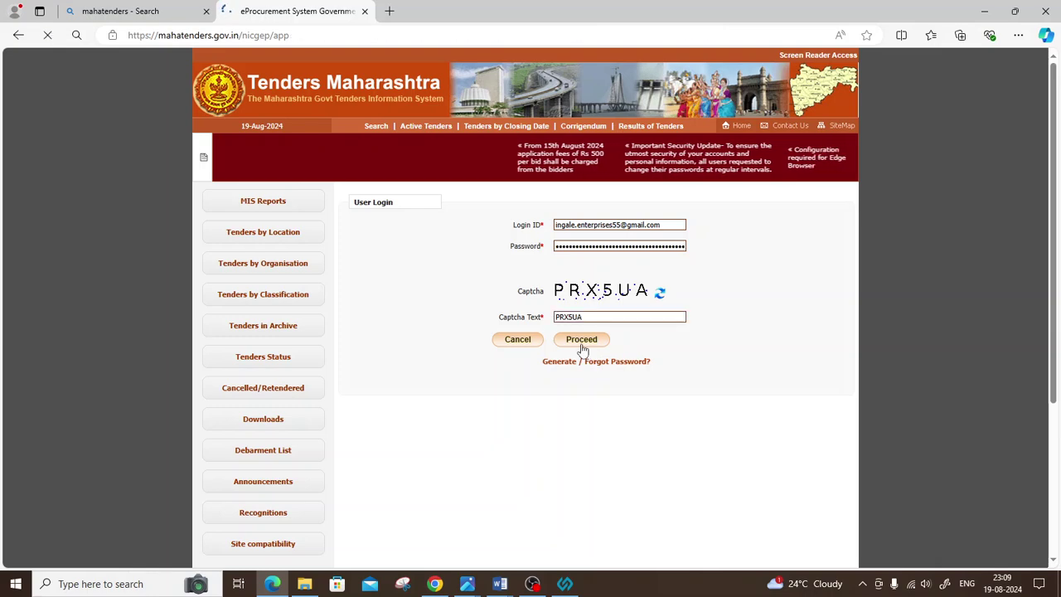
pyautogui.scroll(-2, 583, 349)
pyautogui.scroll(-2, 583, 350)
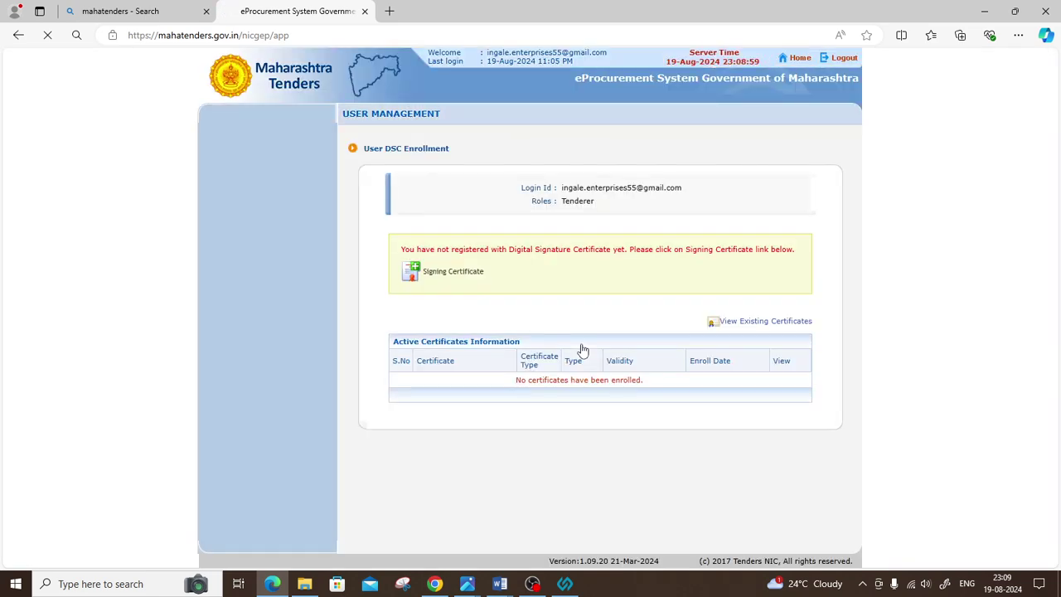
# Step: Open the Signing Certificate link on the User DSC Enrollment page and scroll down
pyautogui.click(413, 269)
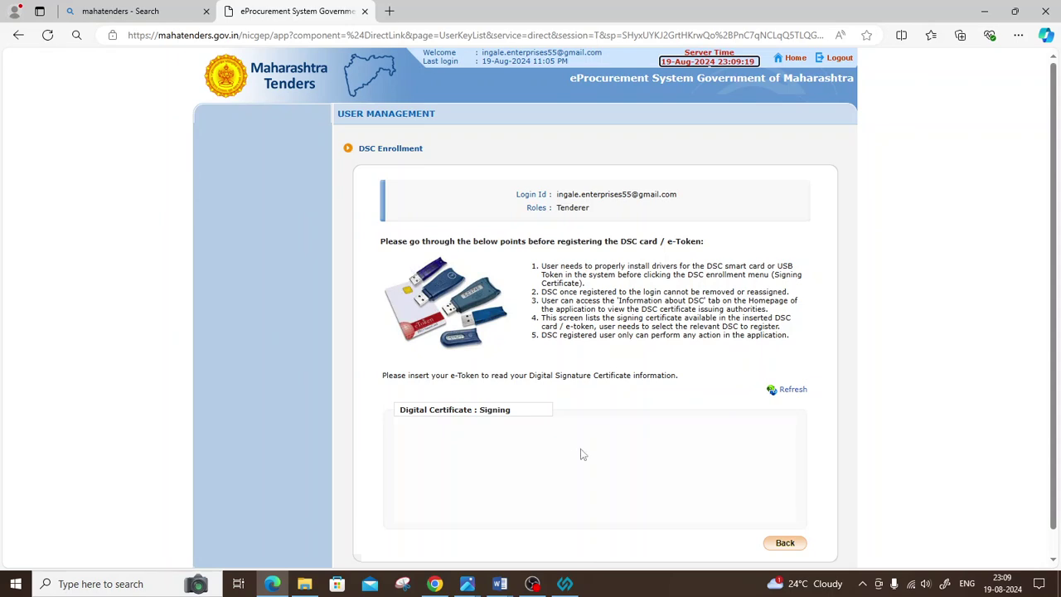
pyautogui.scroll(-1, 607, 267)
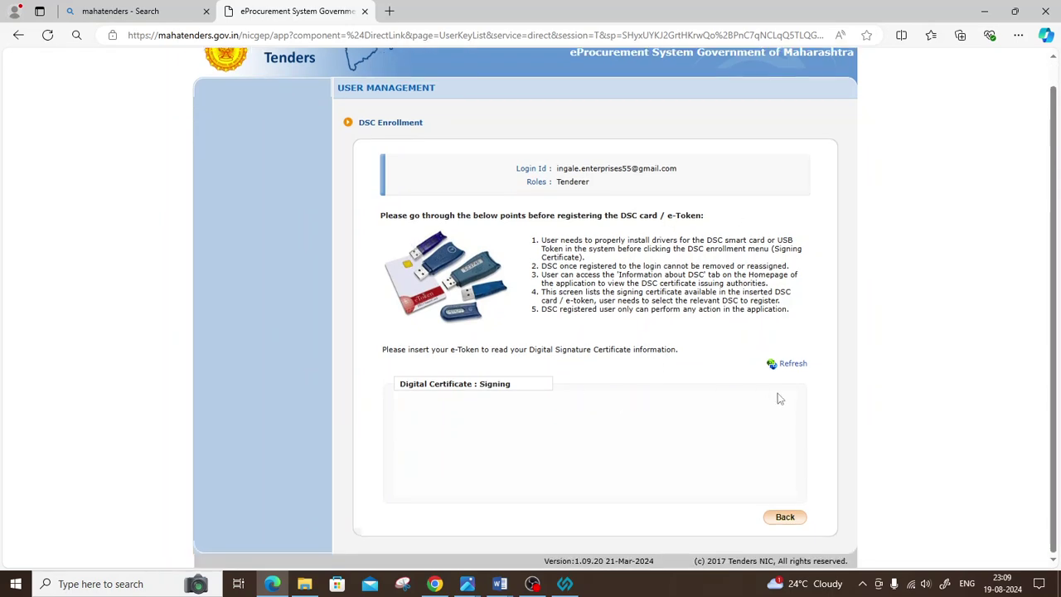
pyautogui.click(777, 366)
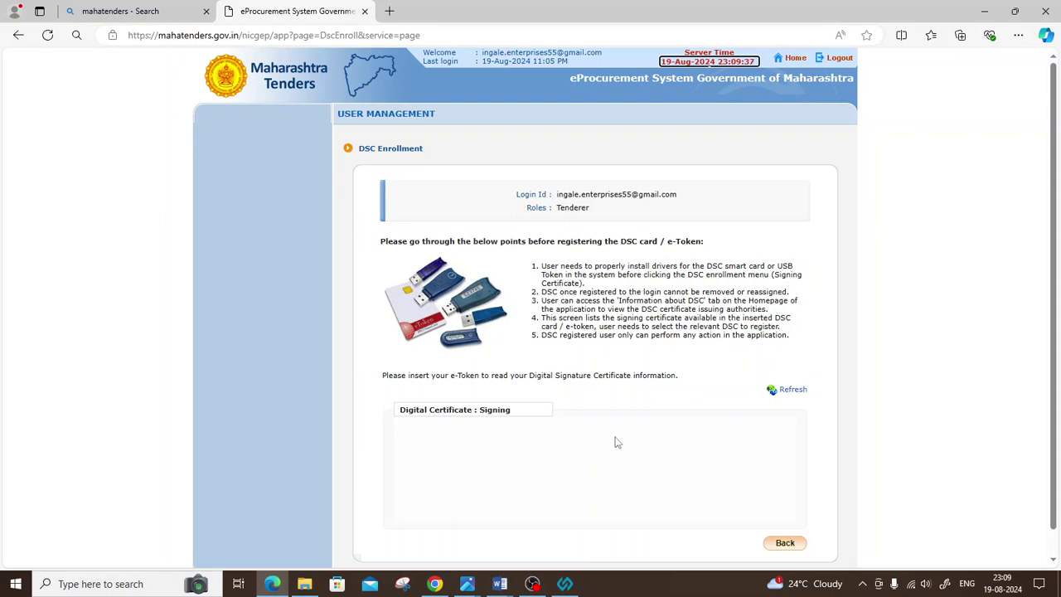
pyautogui.scroll(-1, 589, 293)
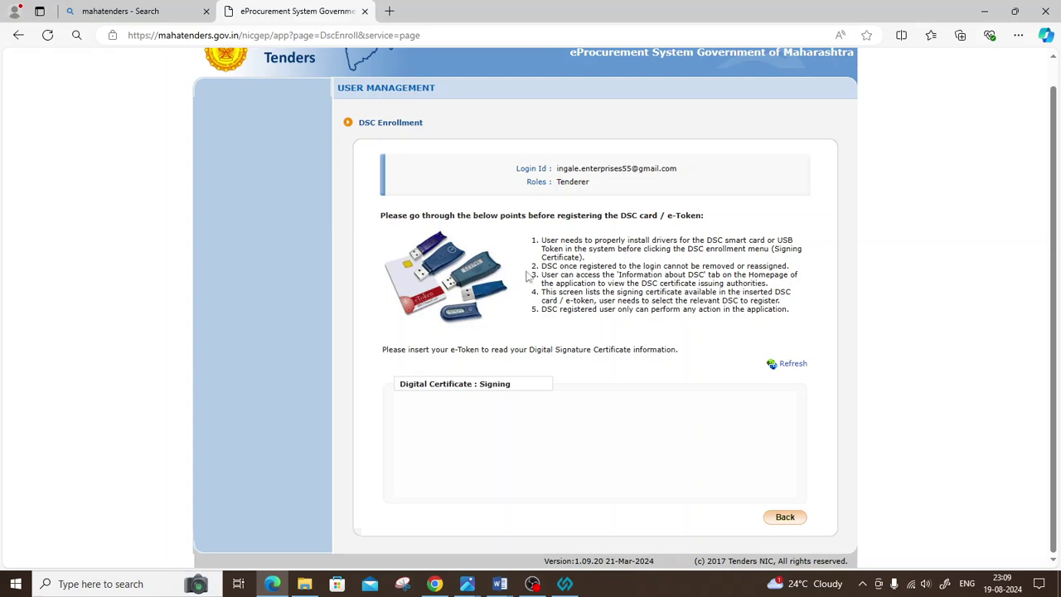
pyautogui.moveTo(539, 241); pyautogui.dragTo(651, 321)
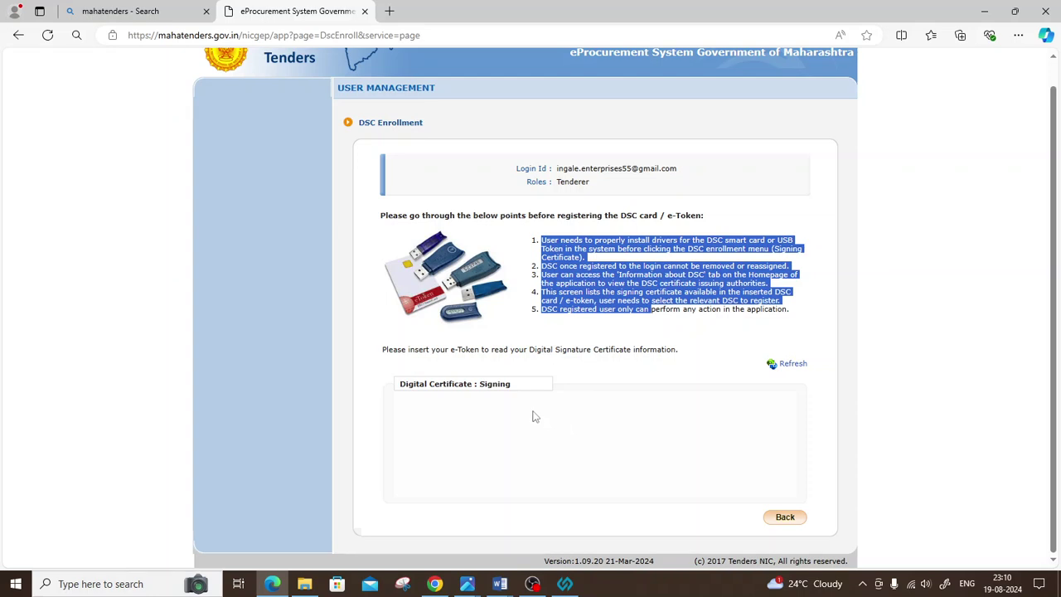
pyautogui.click(588, 503)
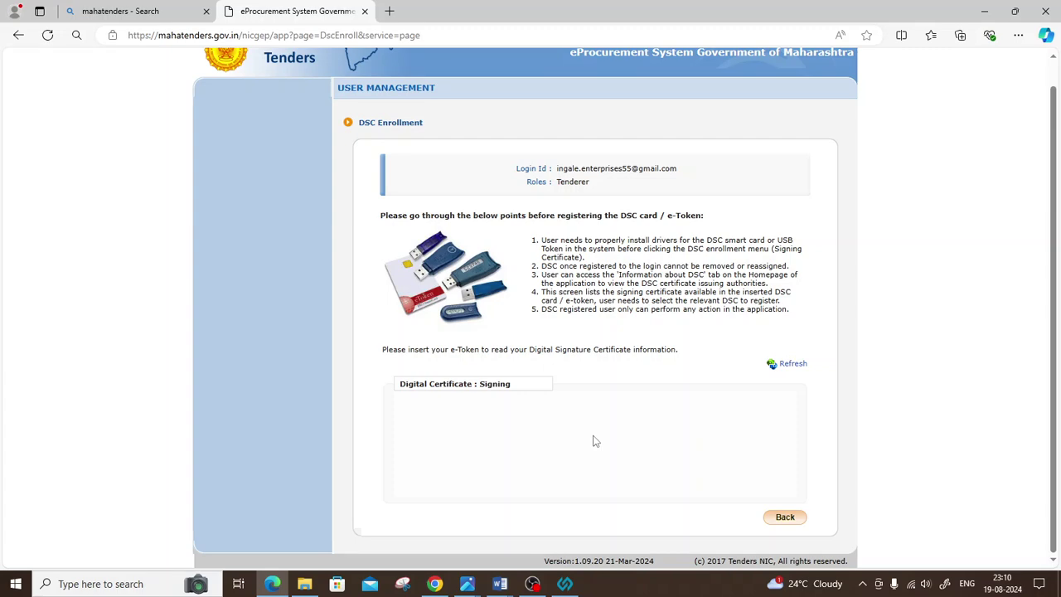
# Step: Bring OBS Studio to the front and select, then deselect, the MY DESKTOP SCREEN source
pyautogui.click(532, 584)
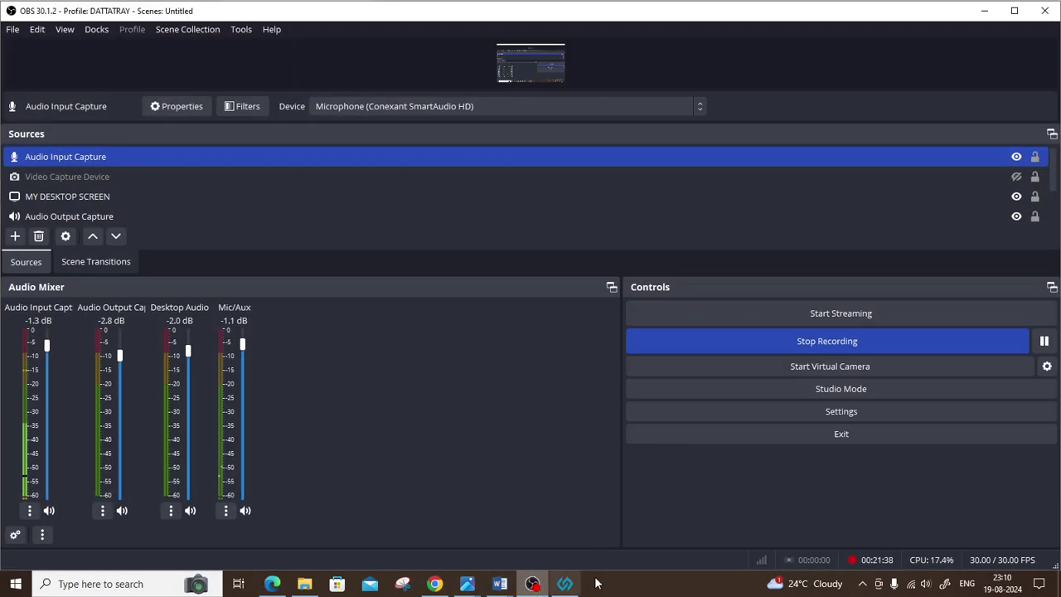
pyautogui.keyDown('ctrl'); pyautogui.click(779, 196); pyautogui.keyUp('ctrl')
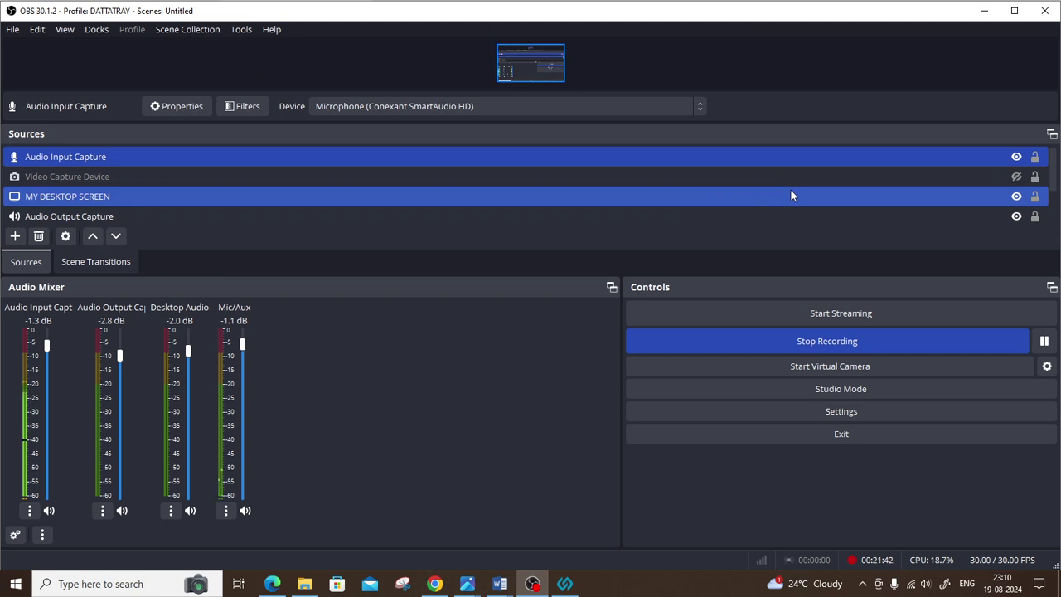
pyautogui.keyDown('ctrl'); pyautogui.click(790, 195); pyautogui.keyUp('ctrl')
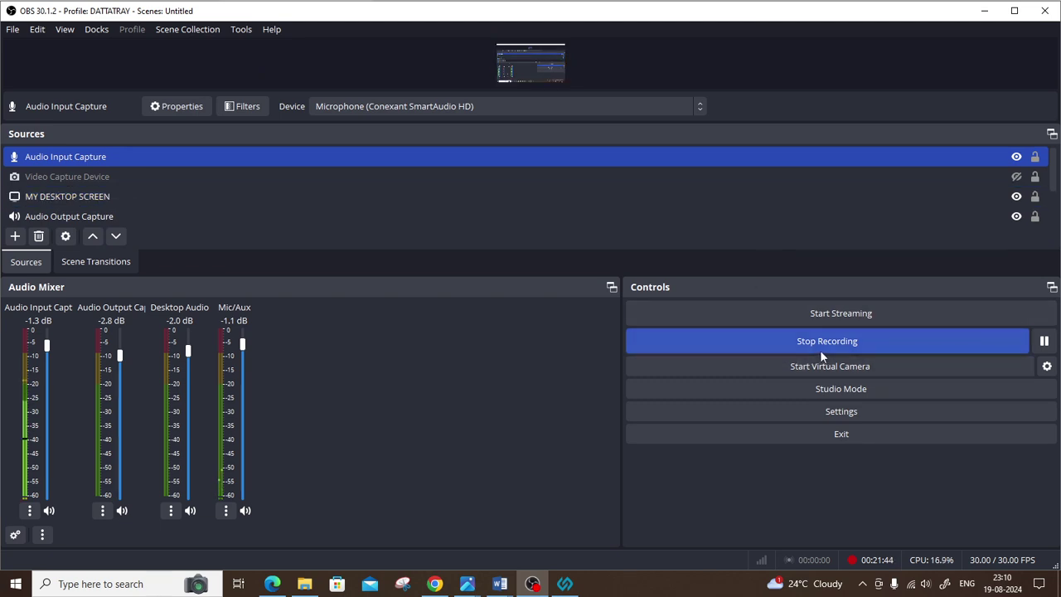